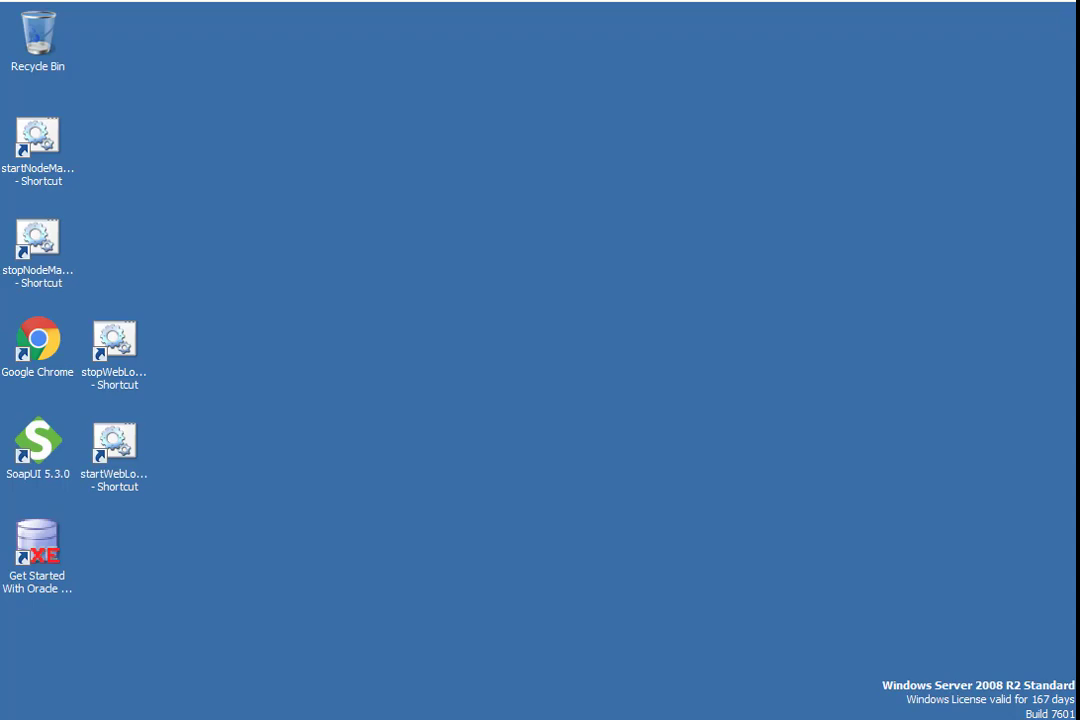
- Browse in the file explorer to the OPA Siebel Generic WS Connector folder inside IP16OPA on the Desktop (E:) drive
{"action": "key", "text": "super"}
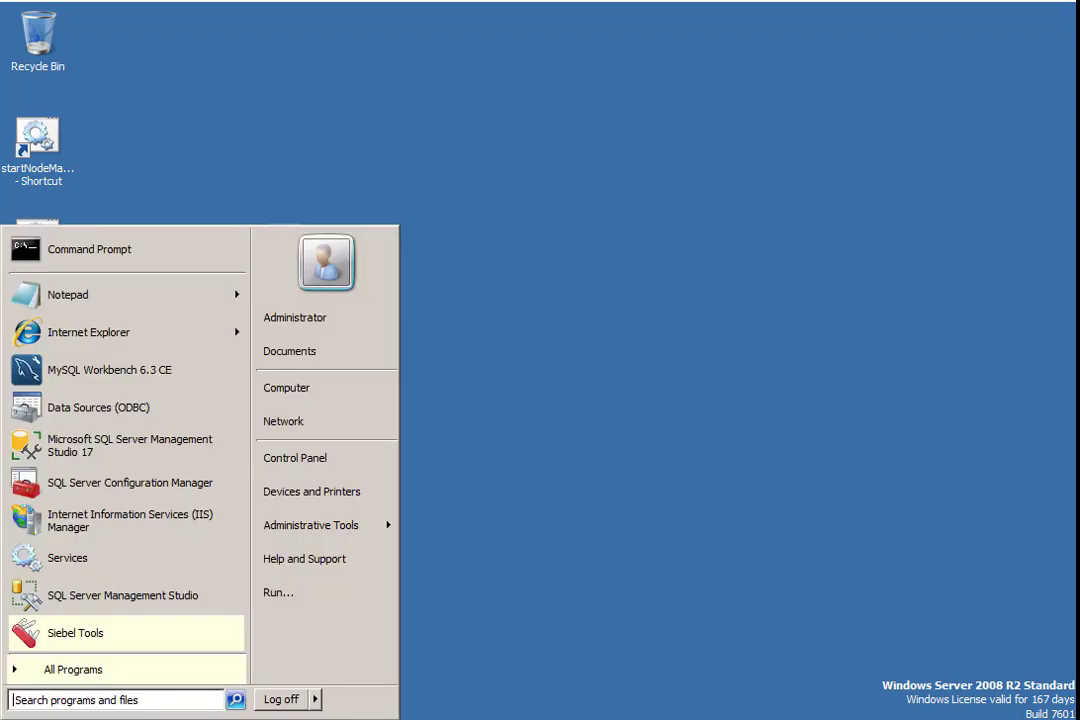
{"action": "left_click", "coordinate": [333, 398]}
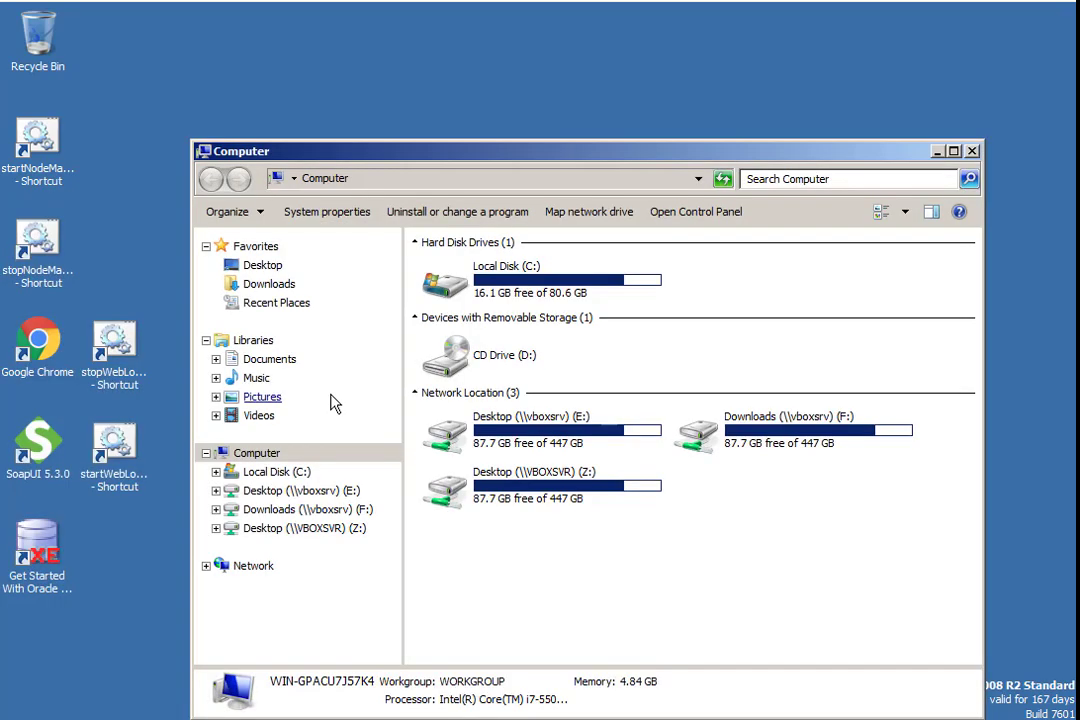
{"action": "left_click", "coordinate": [305, 495]}
{"action": "left_click", "coordinate": [475, 297]}
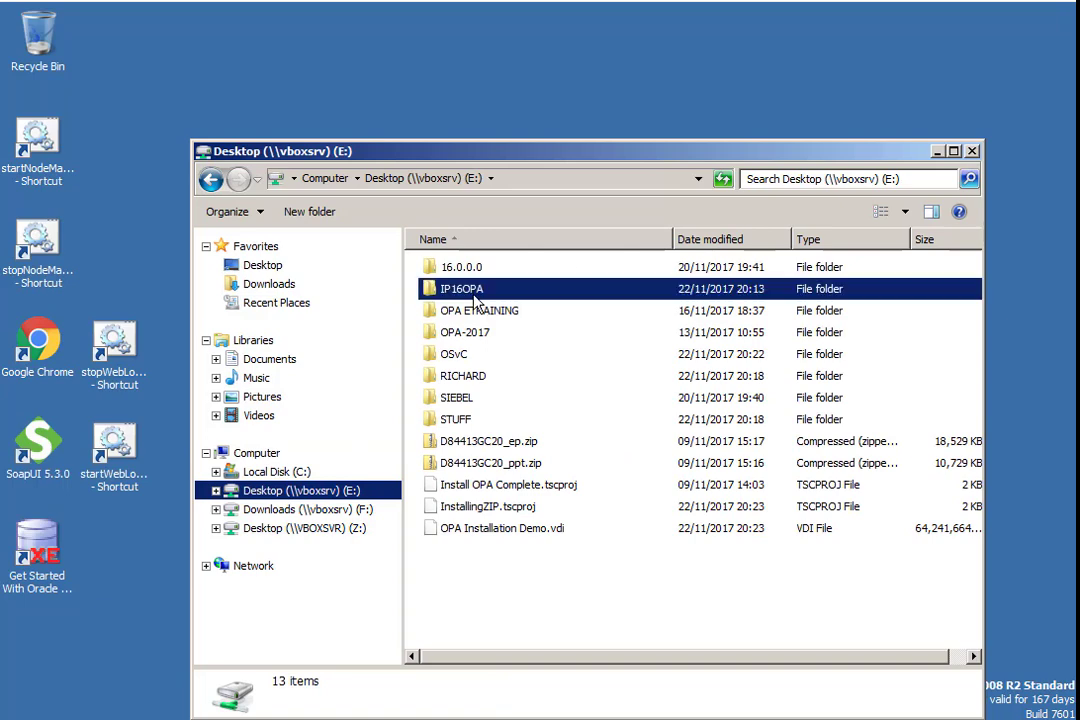
{"action": "double_click", "coordinate": [474, 296]}
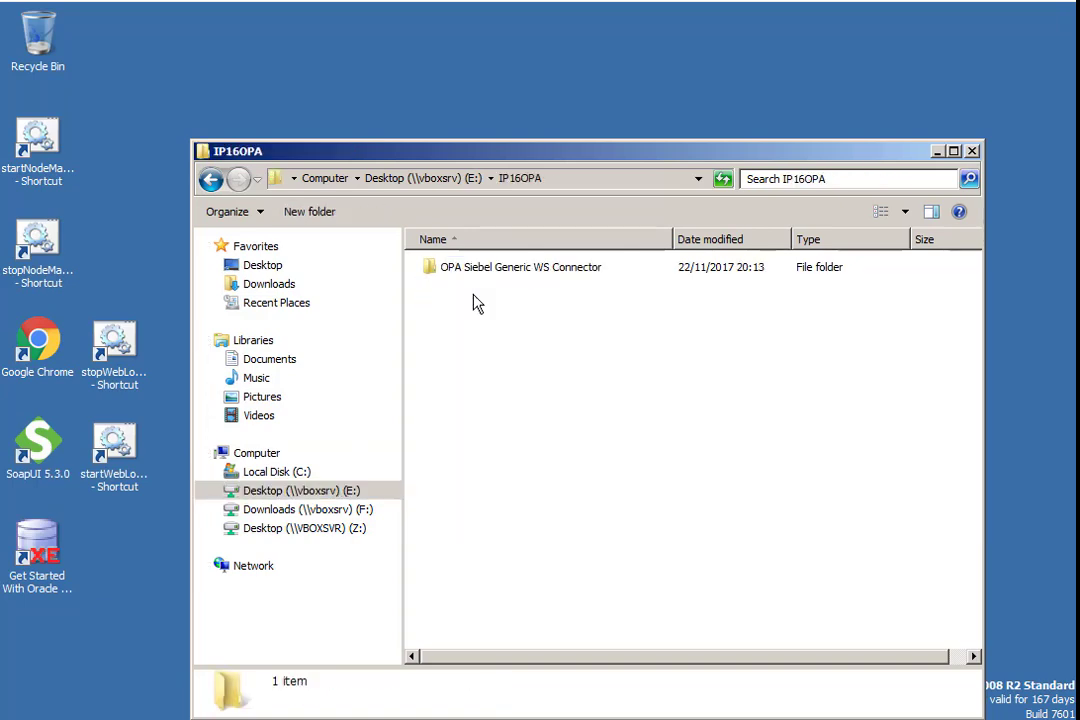
{"action": "double_click", "coordinate": [540, 277]}
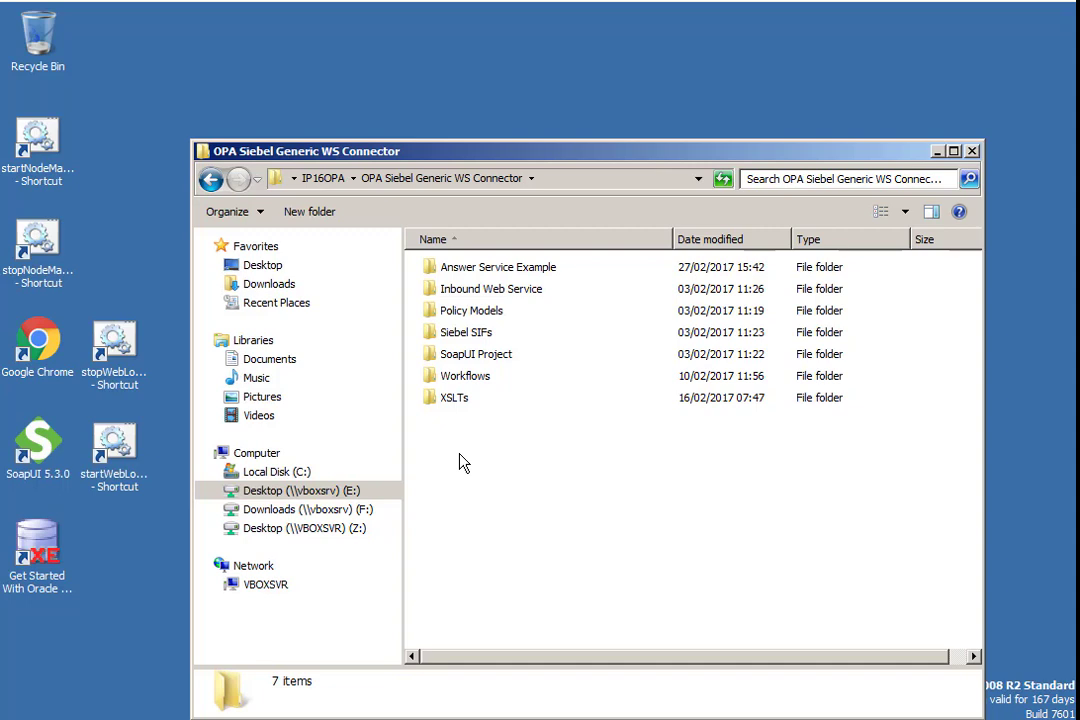
- Launch Siebel Tools and agree to the license terms
{"action": "left_click", "coordinate": [28, 718]}
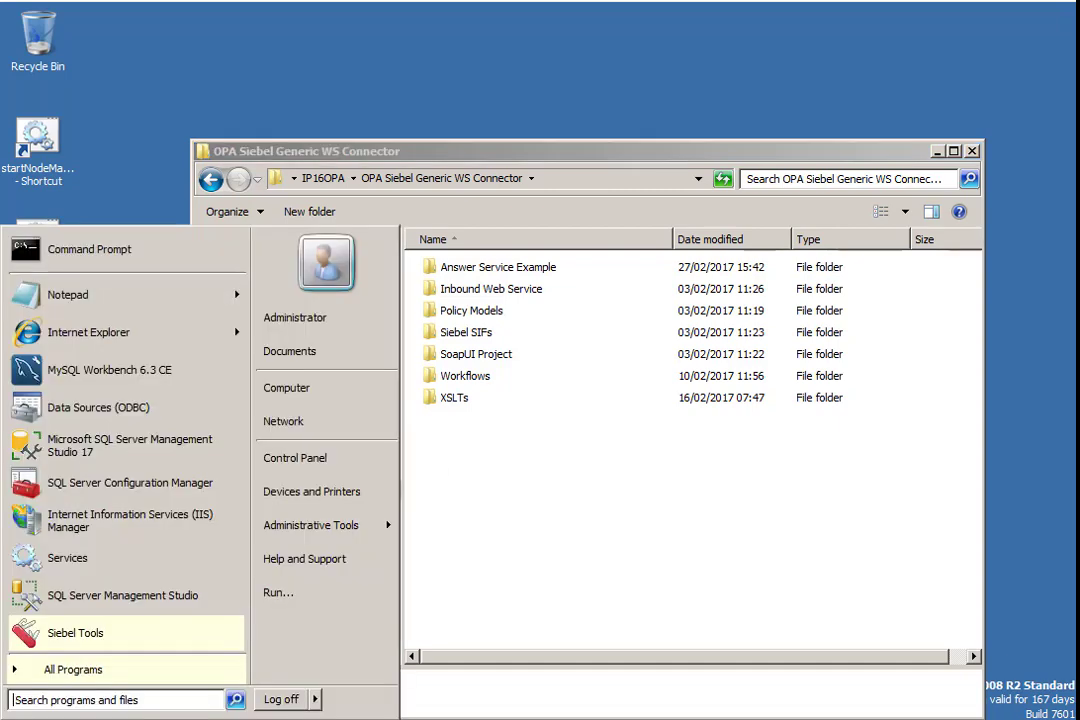
{"action": "left_click", "coordinate": [84, 650]}
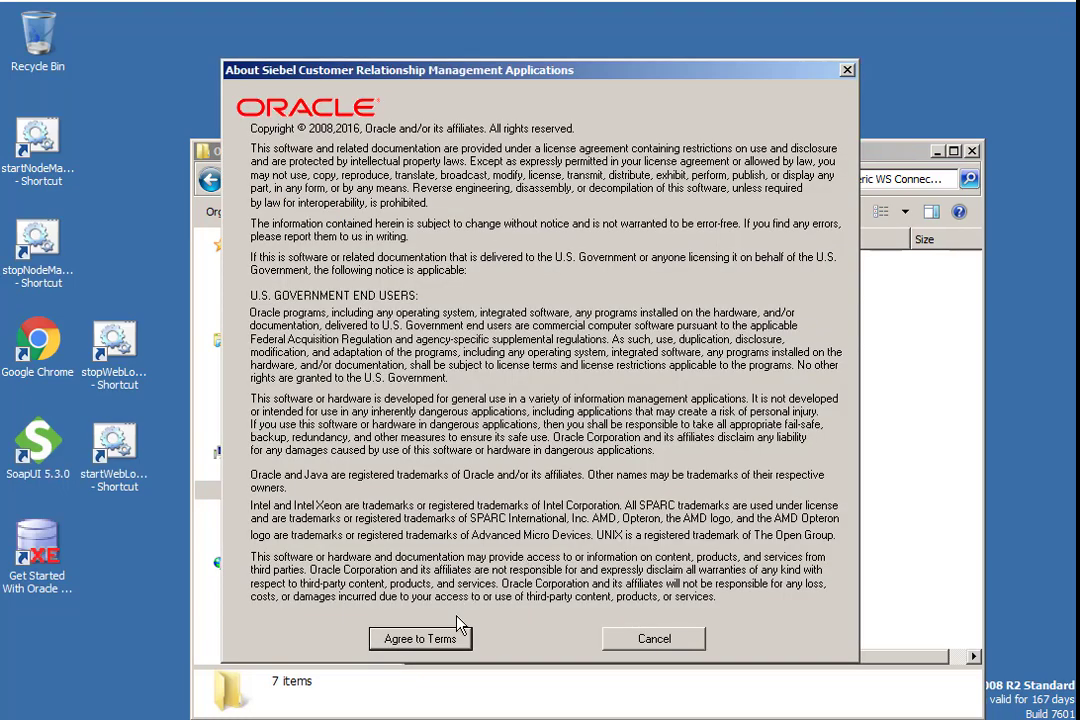
{"action": "left_click", "coordinate": [455, 638]}
- Log in with the administrator user ID and password, connecting to the Server database
{"action": "type", "text": "SADMIN"}
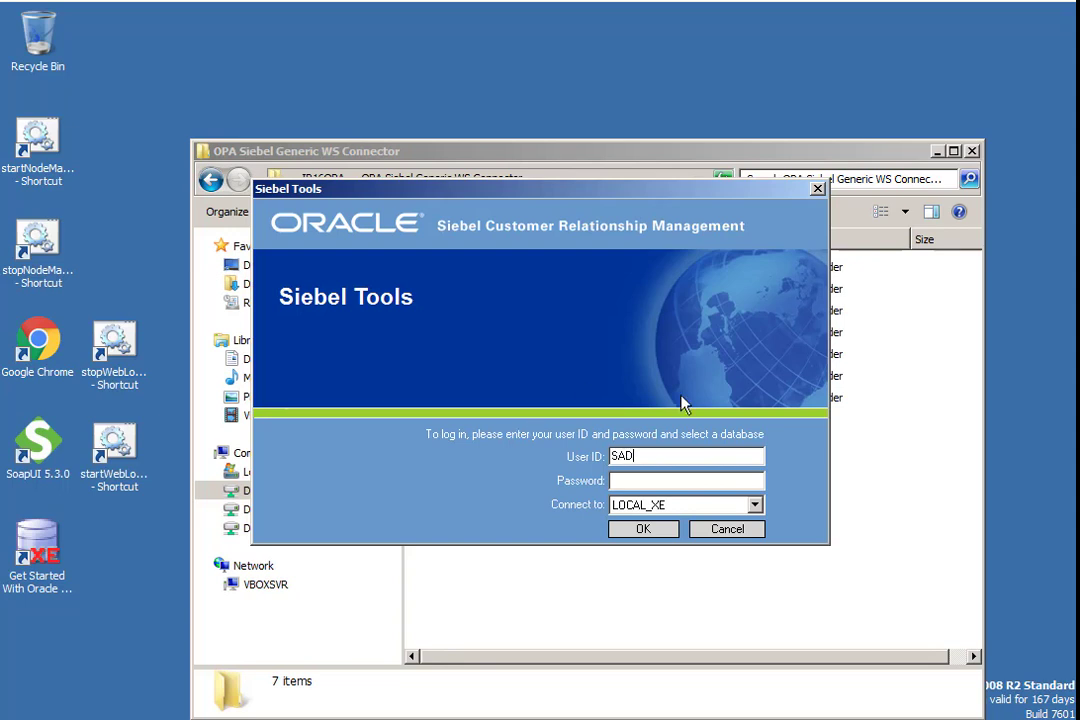
{"action": "key", "text": "Tab"}
{"action": "type", "text": "SADMIN"}
{"action": "key", "text": "Tab"}
{"action": "key", "text": "Down"}
{"action": "key", "text": "Down"}
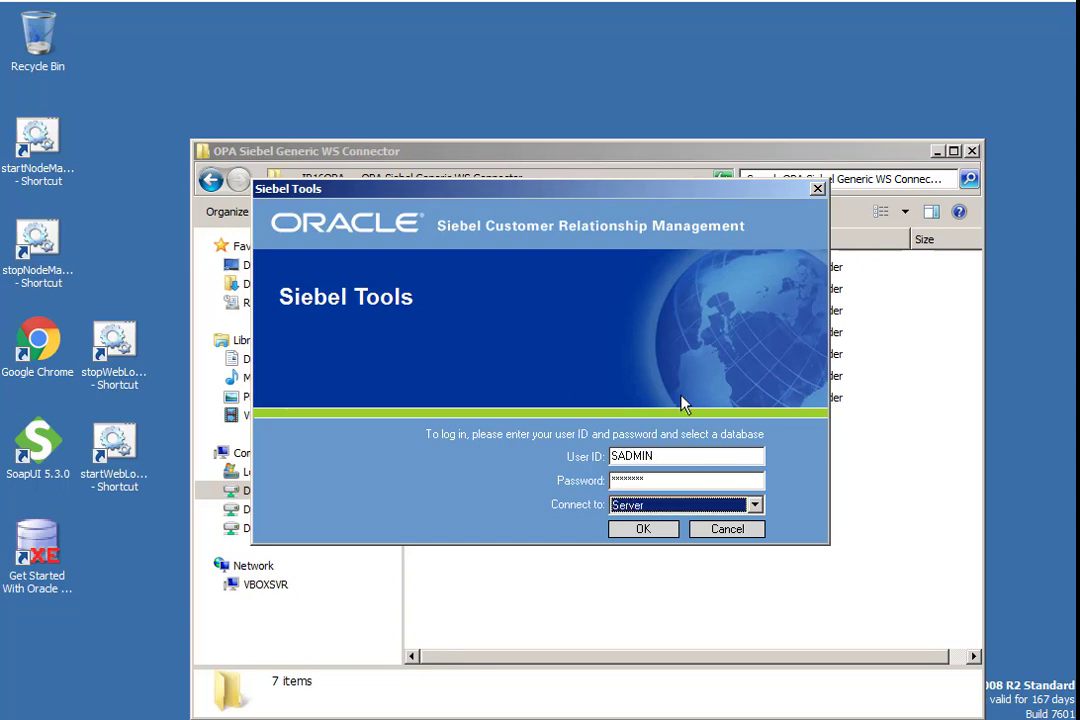
{"action": "left_click", "coordinate": [644, 530]}
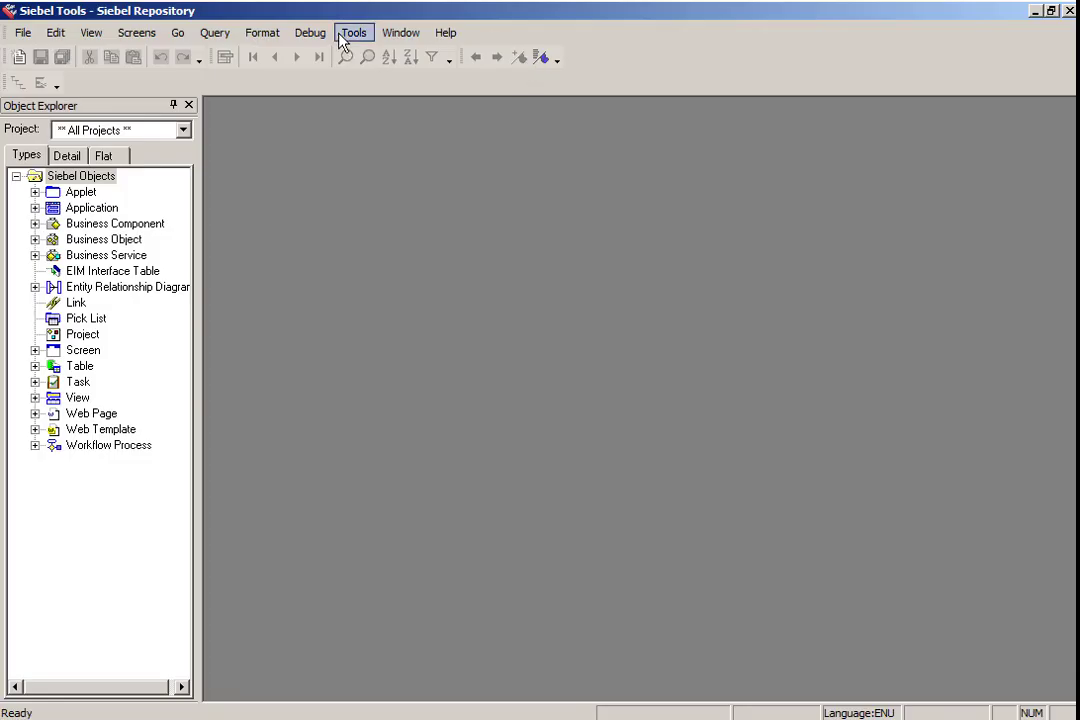
- Start importing from an archive and browse to the Siebel SIFs folder of the OPA Siebel Generic WS Connector
{"action": "left_click", "coordinate": [352, 33]}
{"action": "left_click", "coordinate": [446, 262]}
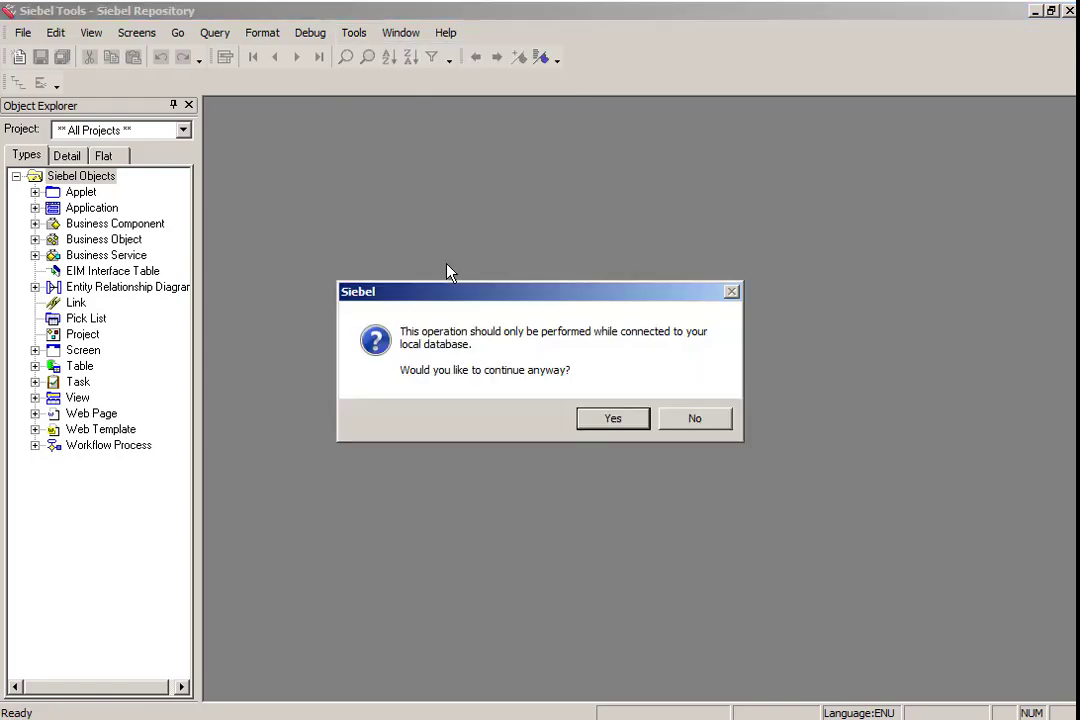
{"action": "left_click", "coordinate": [611, 419]}
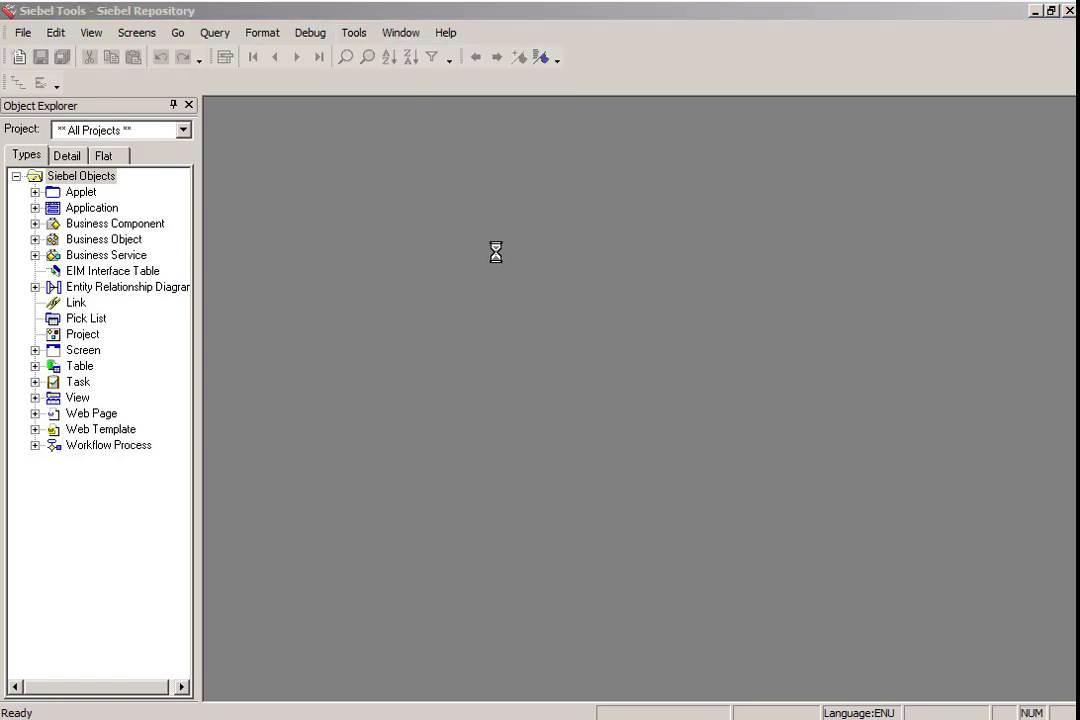
{"action": "left_click", "coordinate": [112, 373]}
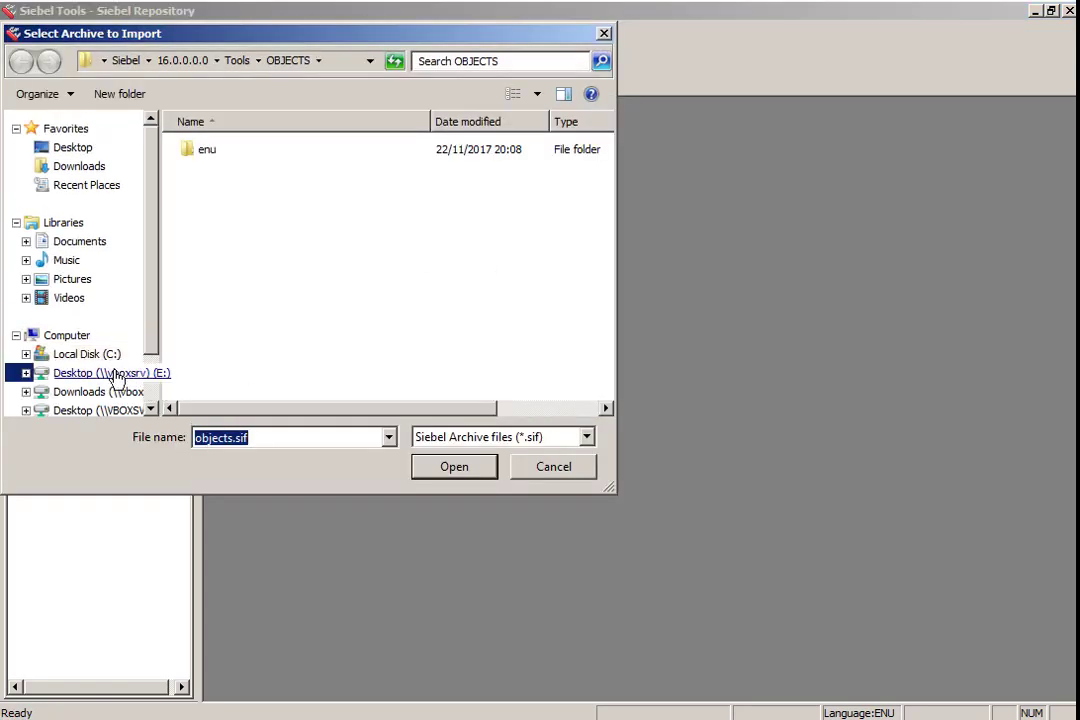
{"action": "double_click", "coordinate": [234, 172]}
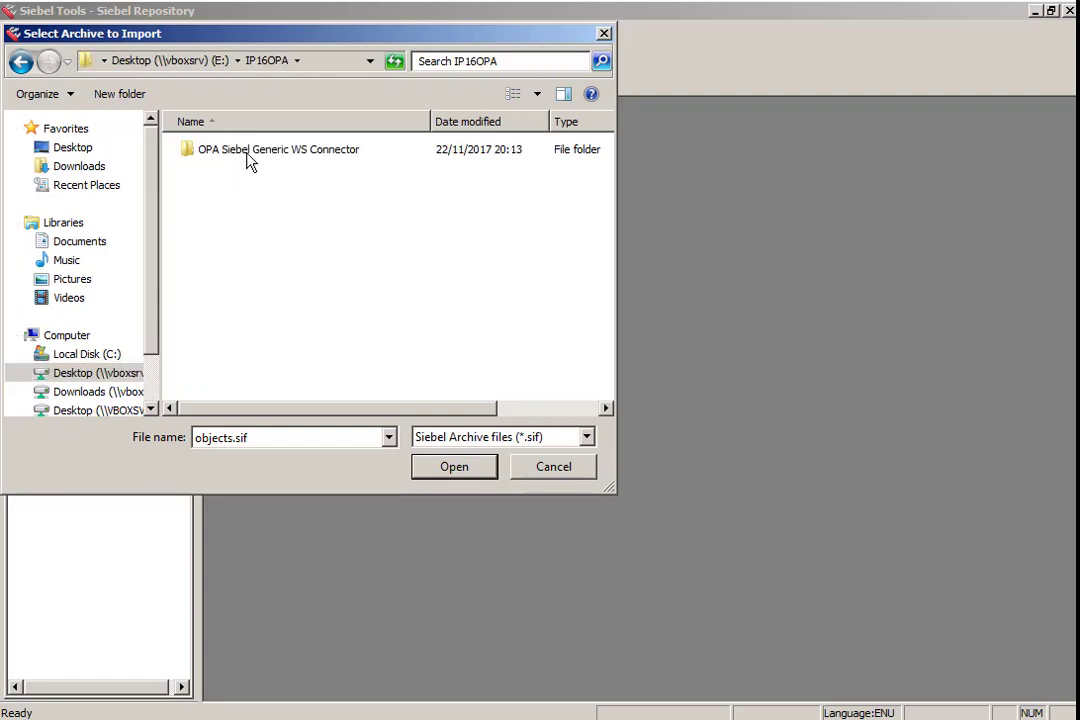
{"action": "double_click", "coordinate": [248, 153]}
{"action": "double_click", "coordinate": [248, 215]}
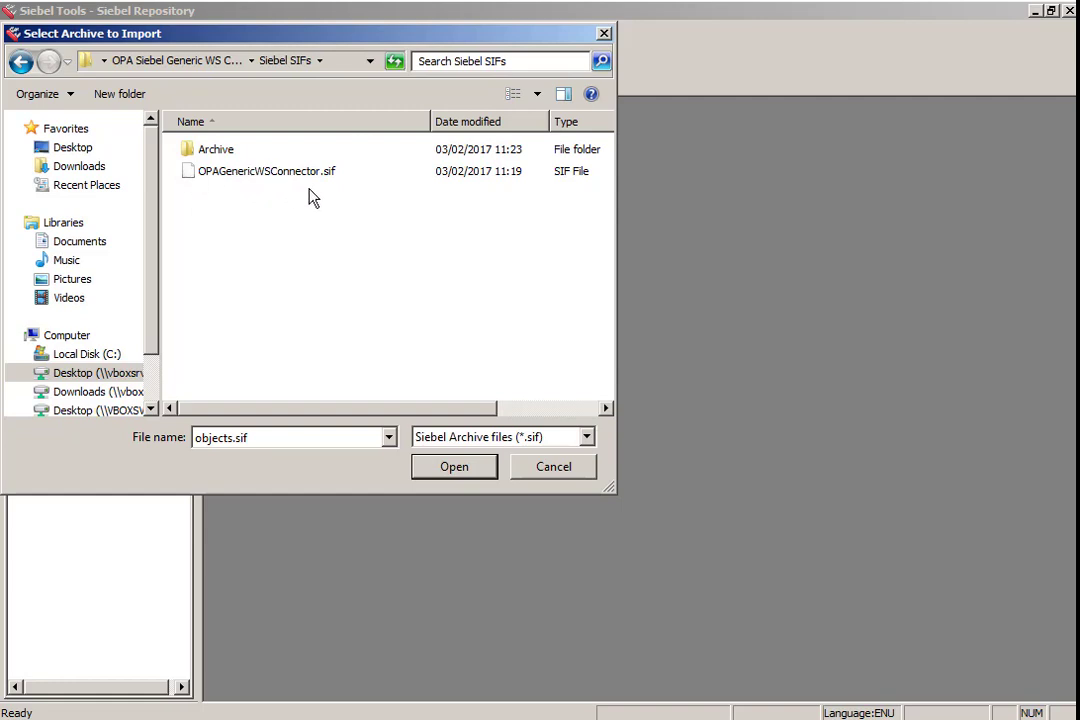
- Open OPAGenericWSConnector.sif for import
{"action": "left_click", "coordinate": [505, 409]}
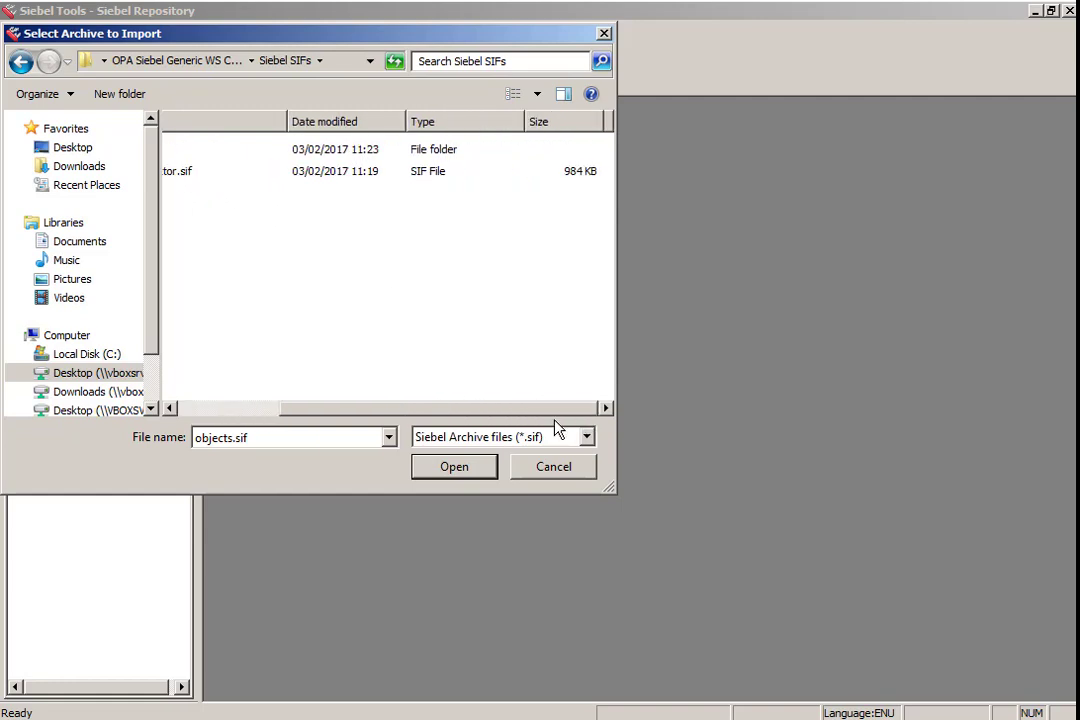
{"action": "scroll", "coordinate": [309, 335], "scroll_direction": "left", "scroll_amount": 3}
{"action": "double_click", "coordinate": [205, 151]}
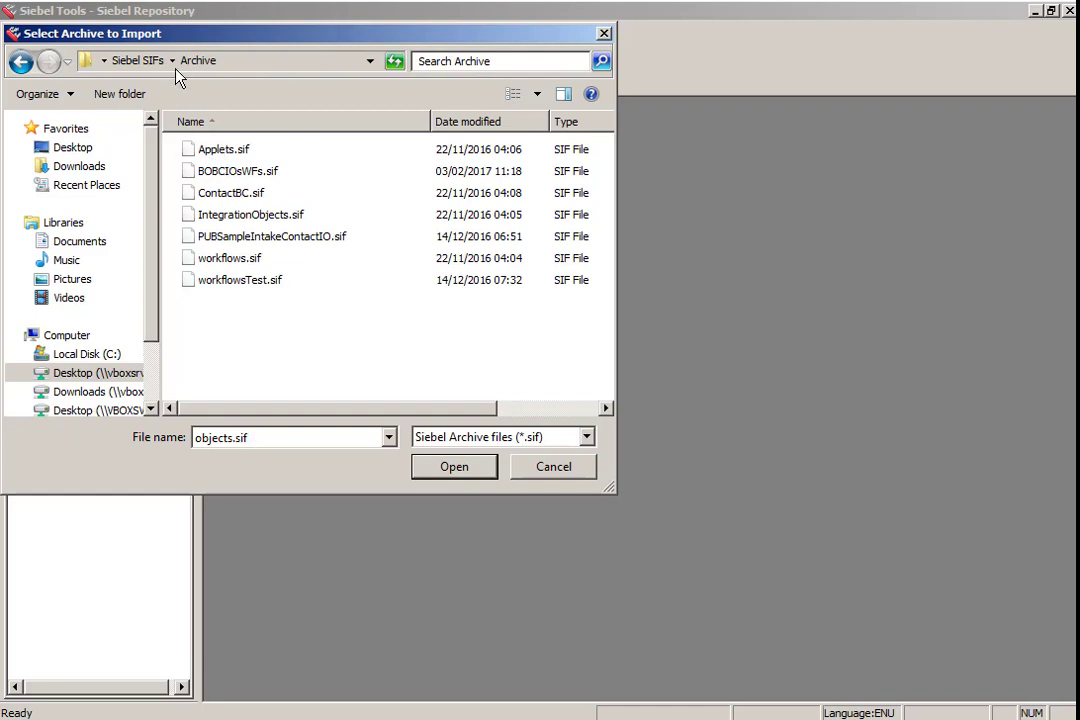
{"action": "left_click", "coordinate": [137, 60]}
{"action": "left_click", "coordinate": [250, 181]}
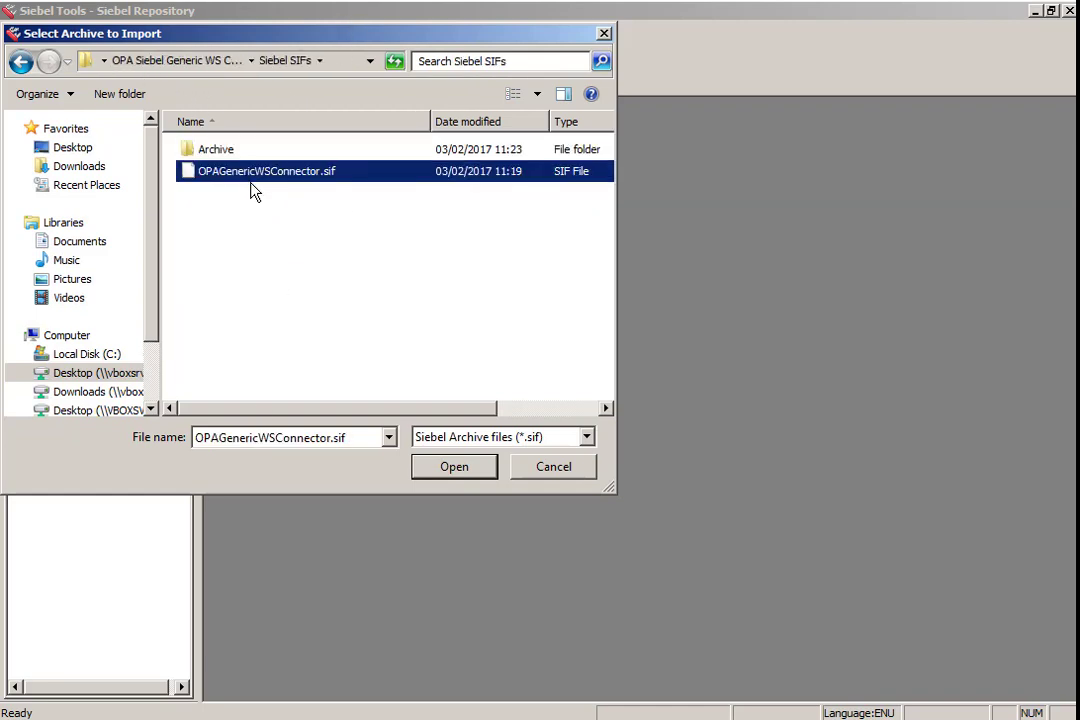
{"action": "left_click", "coordinate": [454, 467]}
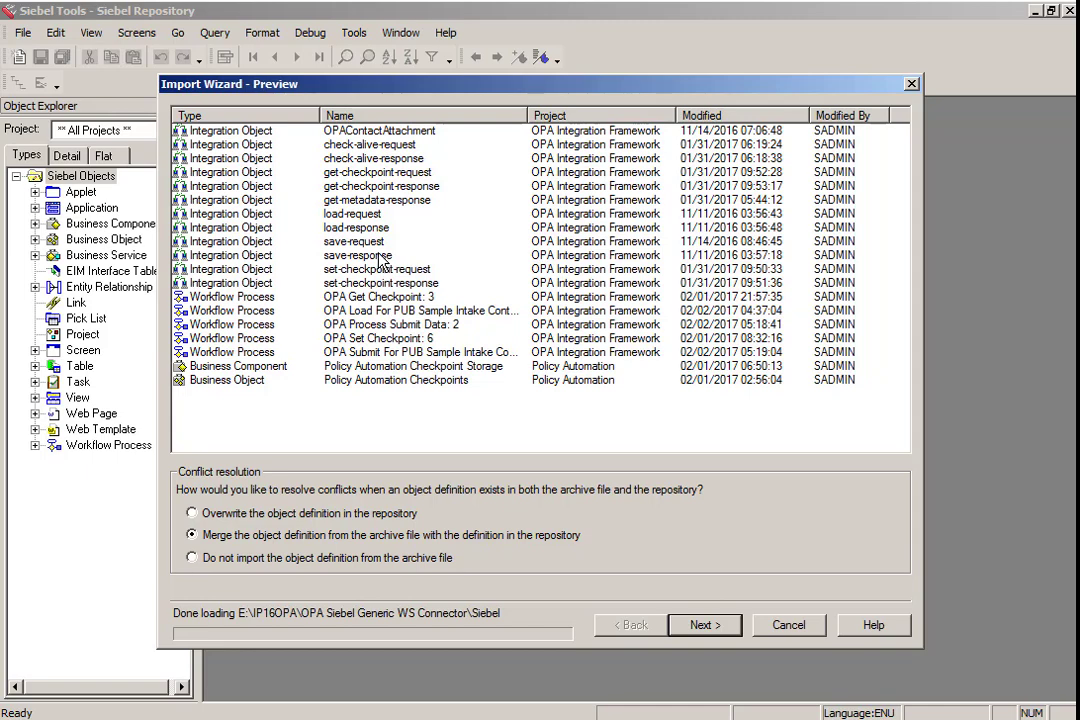
- Run the import, merging archive definitions with the repository, and finish the wizard
{"action": "left_click", "coordinate": [704, 625]}
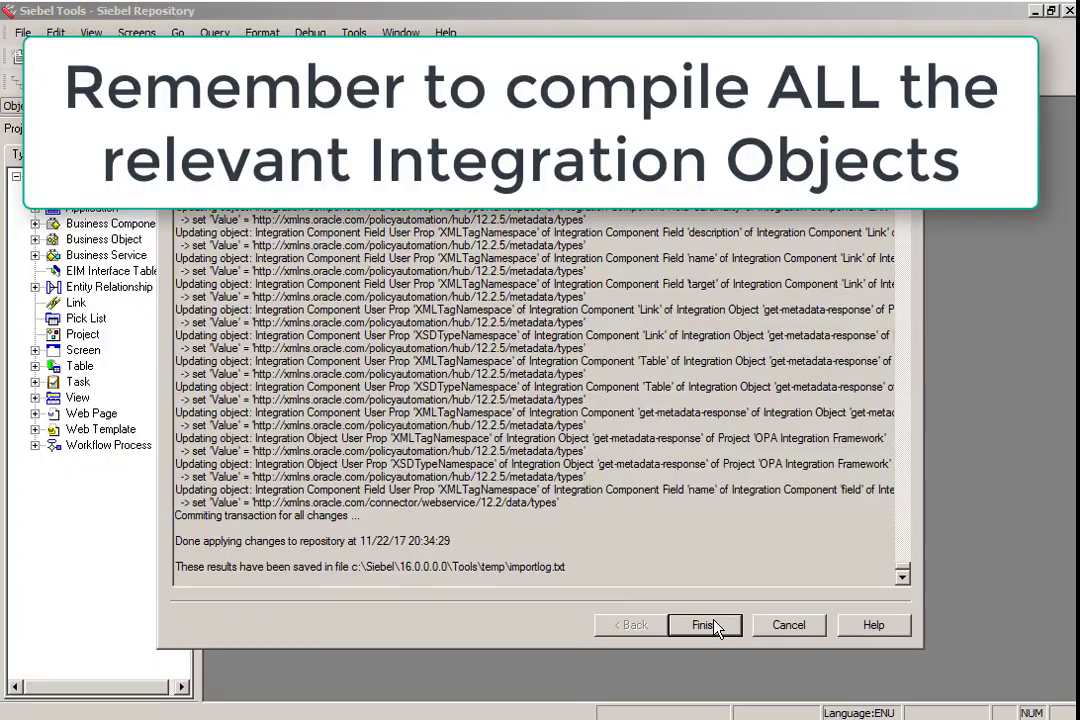
{"action": "left_click", "coordinate": [714, 626]}
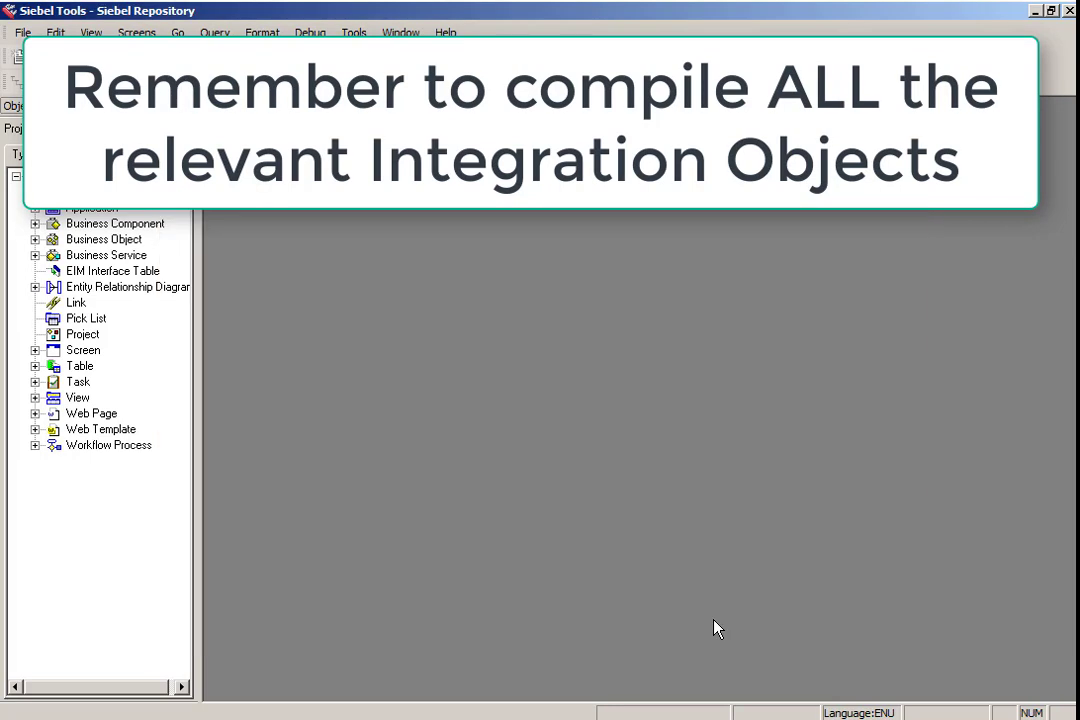
- Import Applets.sif from the Archive folder of Siebel SIFs
{"action": "left_click", "coordinate": [354, 32]}
{"action": "left_click", "coordinate": [463, 277]}
{"action": "left_click", "coordinate": [598, 424]}
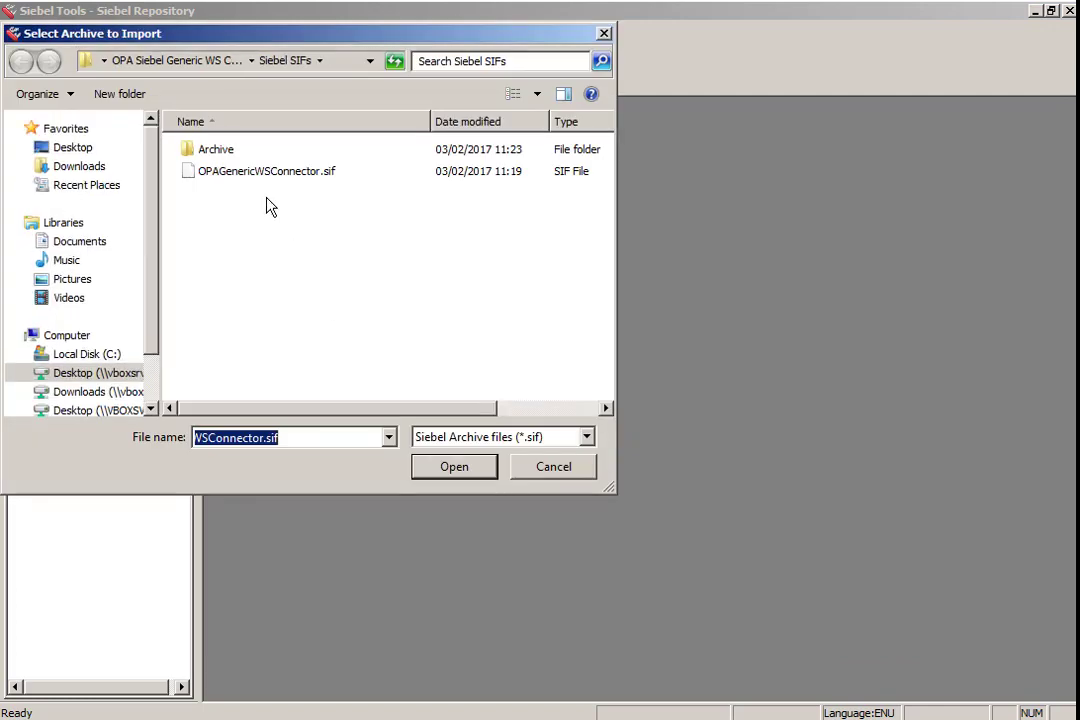
{"action": "left_click", "coordinate": [218, 158]}
{"action": "double_click", "coordinate": [218, 152]}
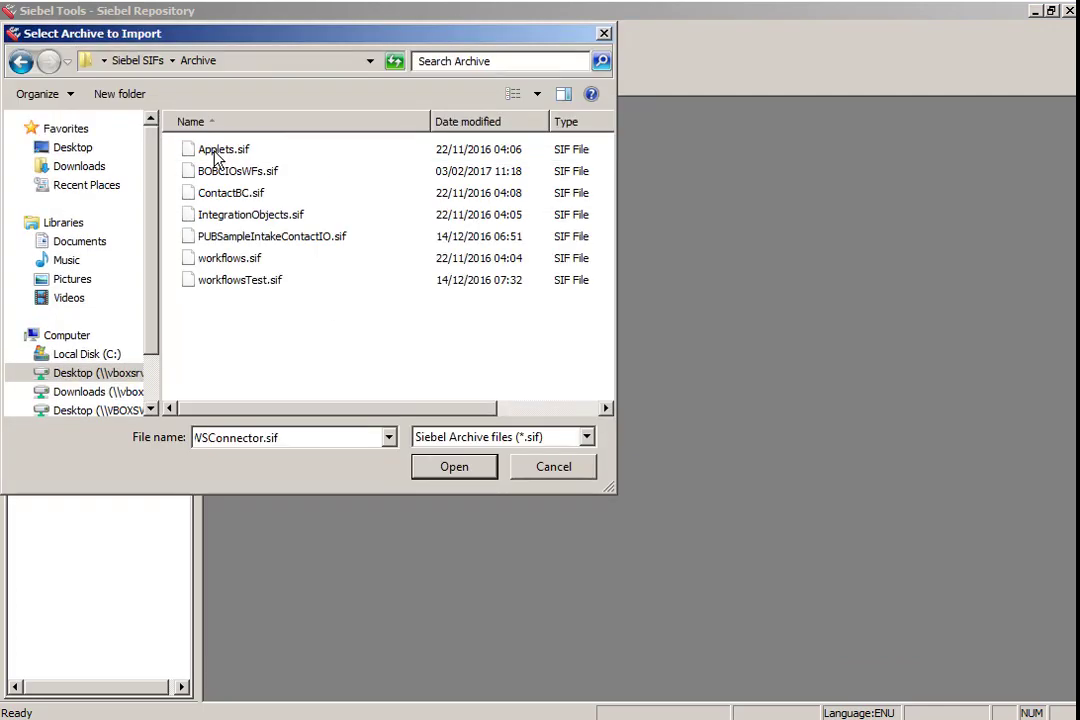
{"action": "double_click", "coordinate": [217, 150]}
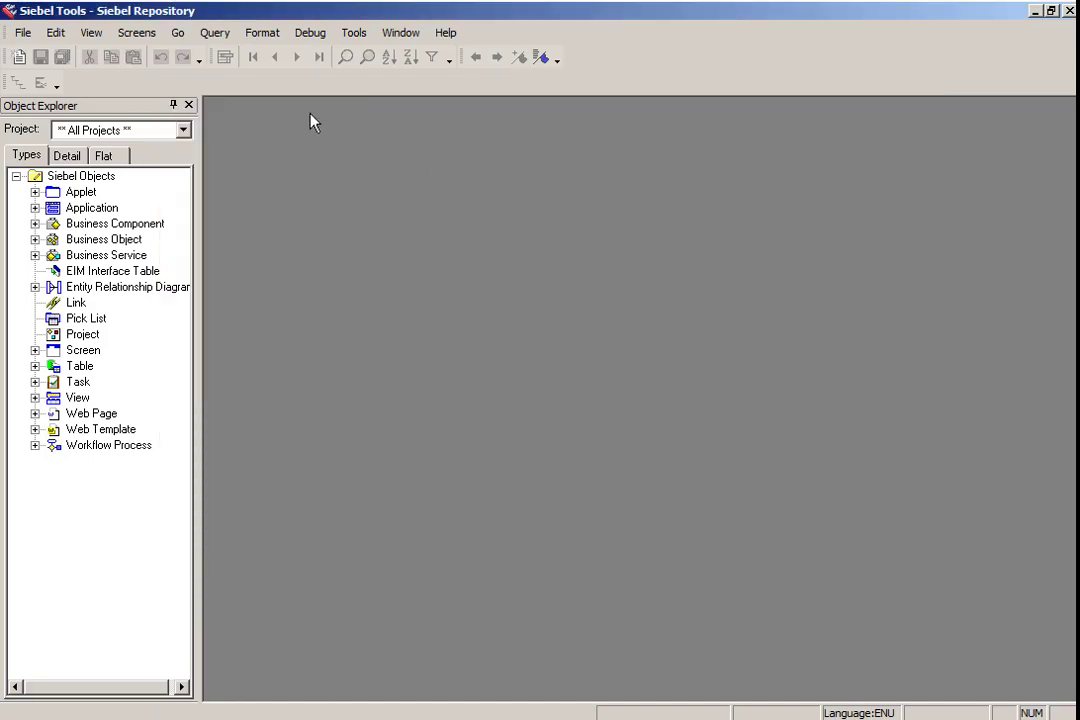
- Query the applet list for records flagged as changed
{"action": "left_click", "coordinate": [353, 32]}
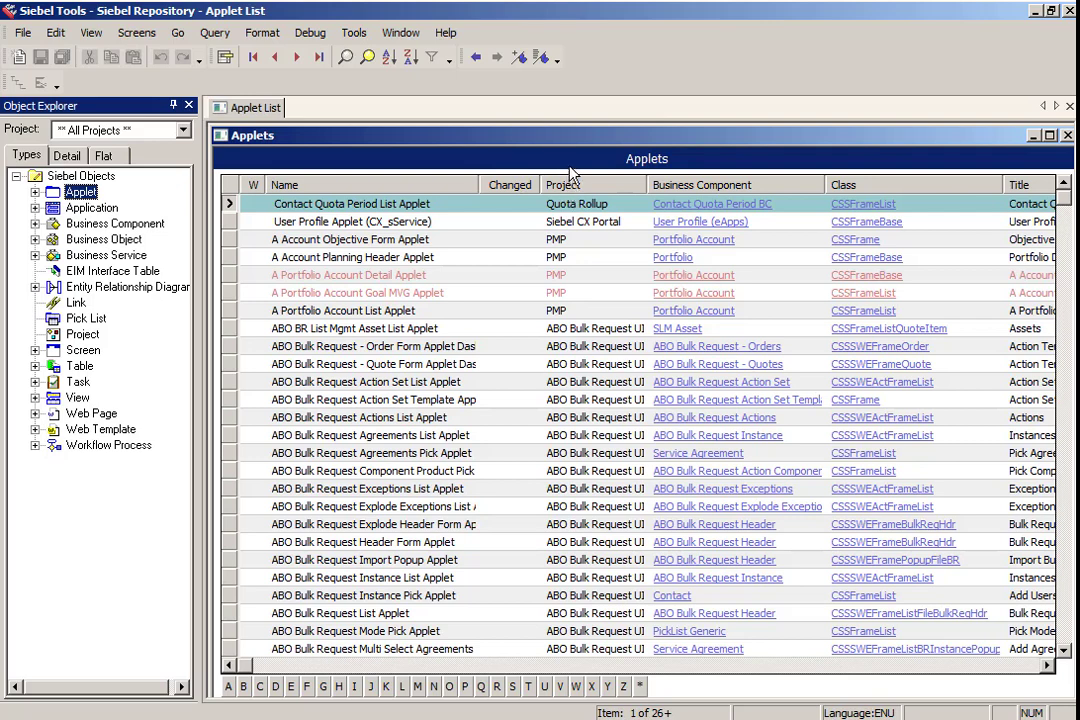
{"action": "left_click", "coordinate": [509, 205]}
{"action": "key", "text": "ctrl+q"}
{"action": "left_click", "coordinate": [509, 205]}
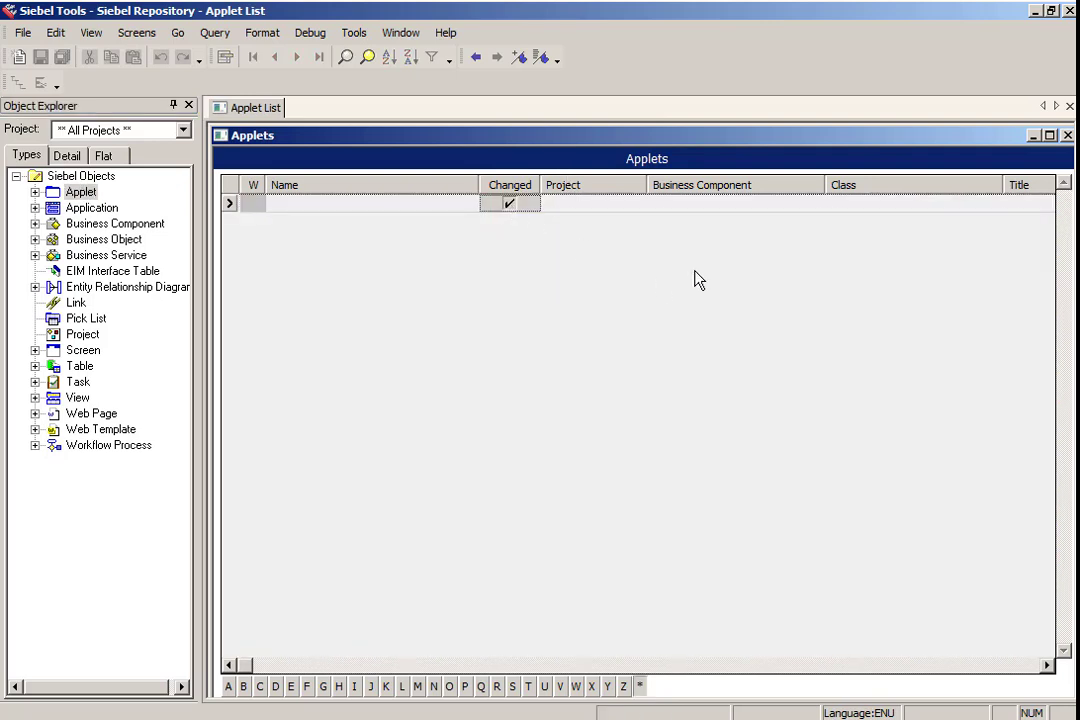
{"action": "key", "text": "Return"}
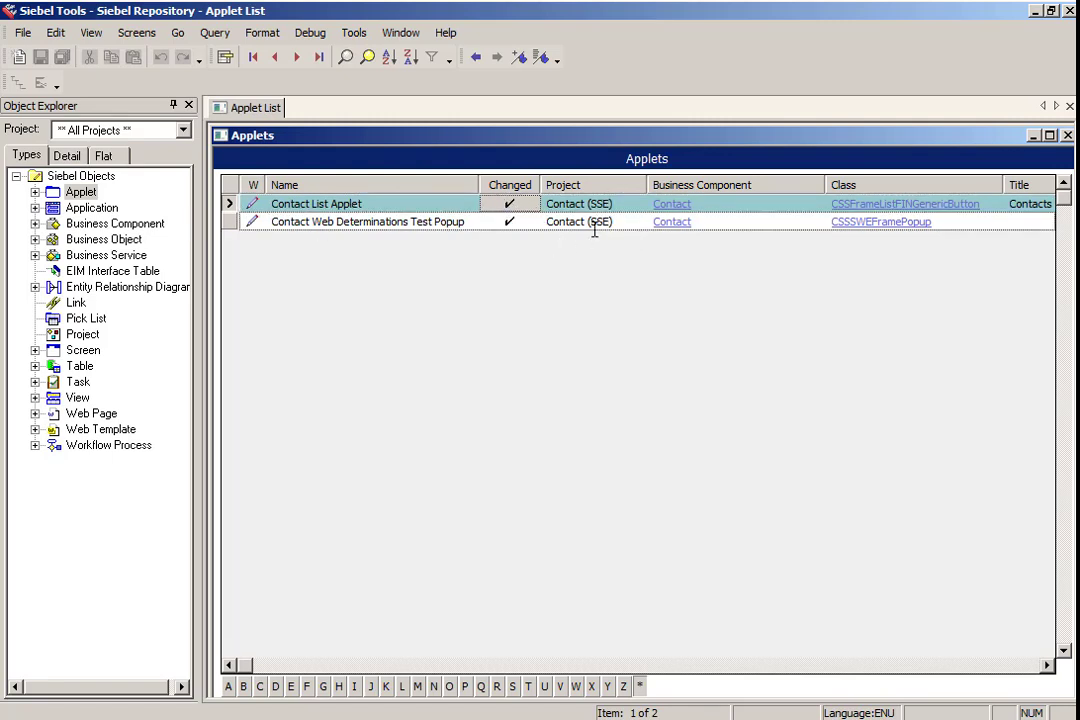
- Query business components flagged as changed and widen the Name column
{"action": "left_click", "coordinate": [115, 223]}
{"action": "key", "text": "ctrl+q"}
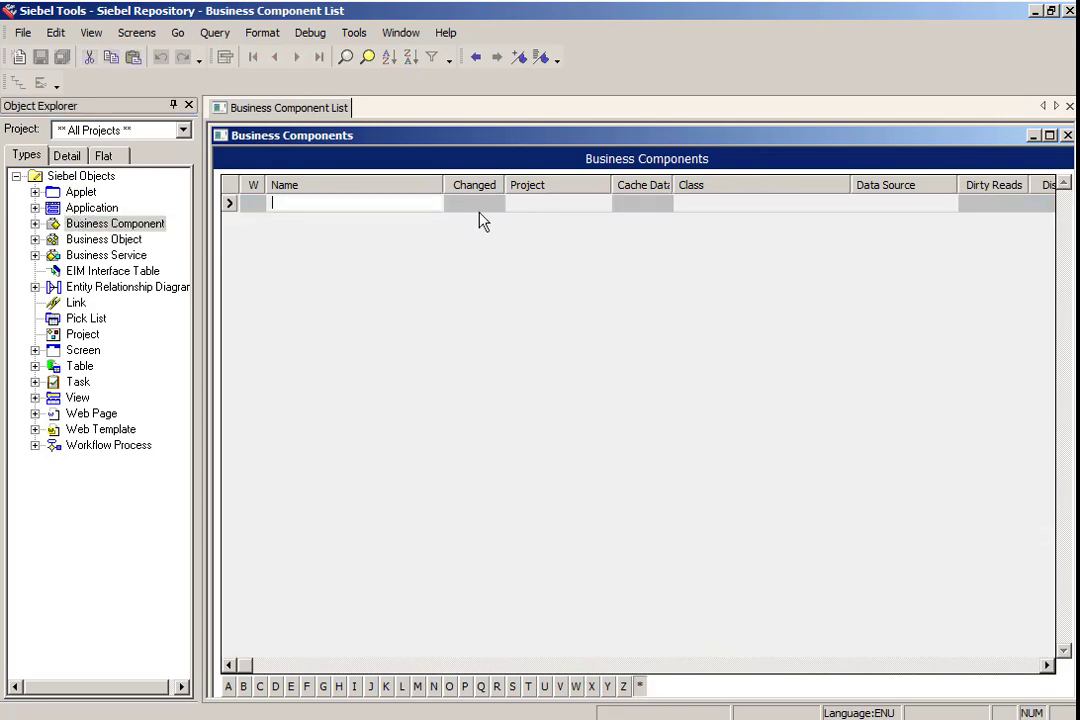
{"action": "left_click", "coordinate": [474, 204]}
{"action": "key", "text": "Return"}
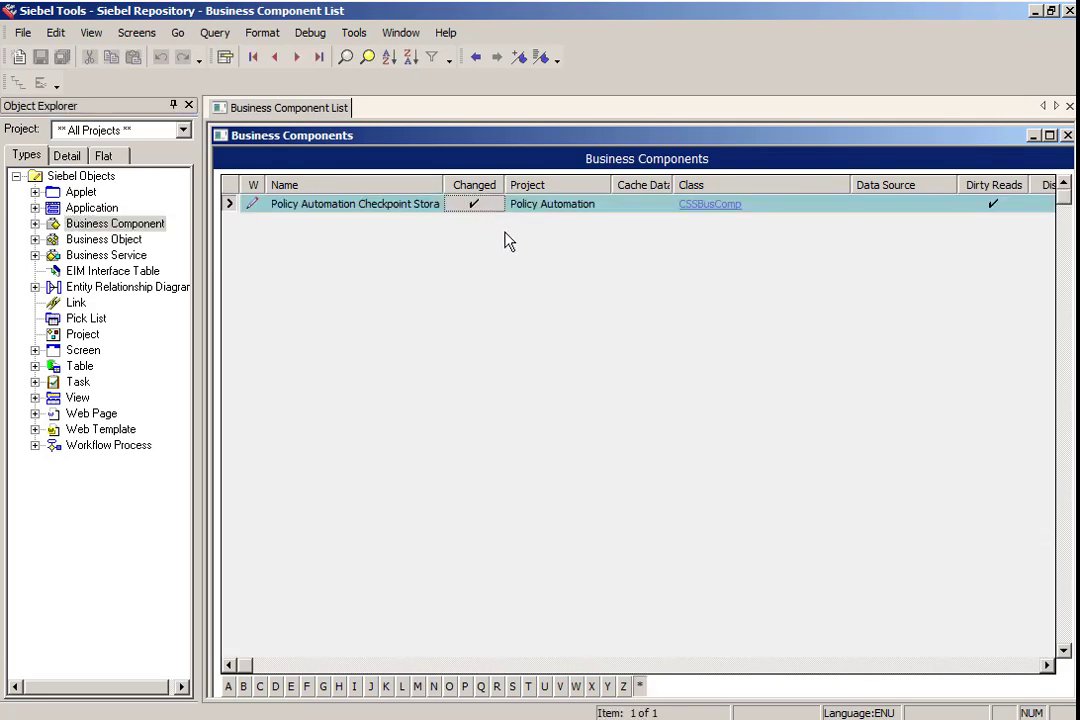
{"action": "left_click_drag", "start_coordinate": [443, 183], "coordinate": [546, 180]}
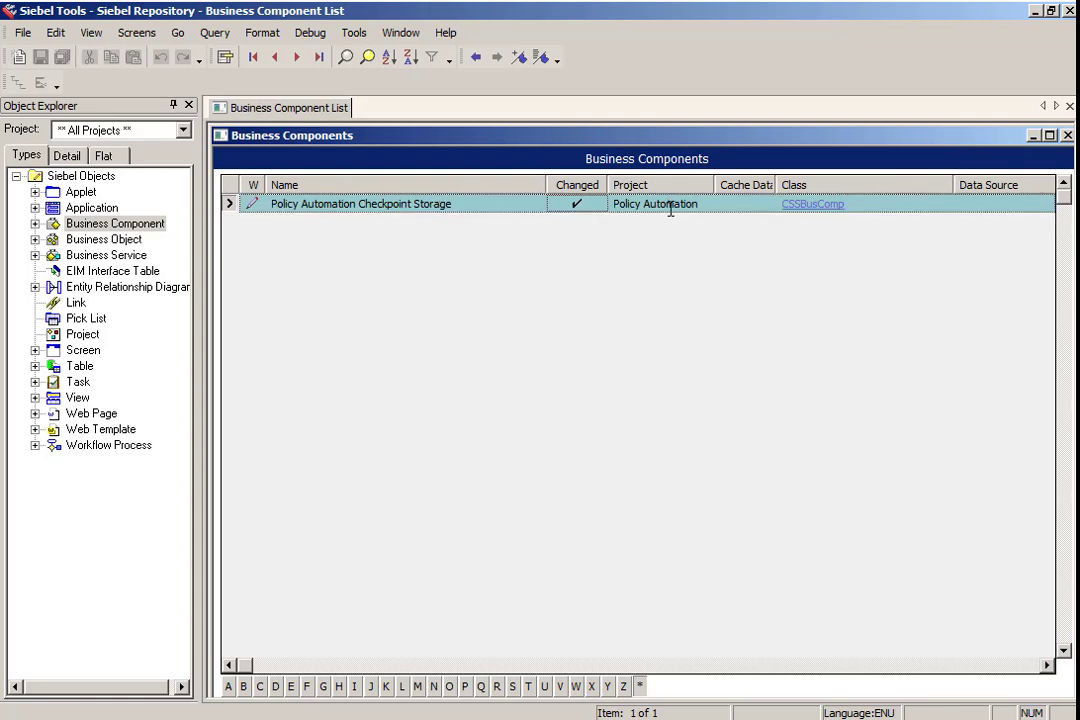
- Query business objects flagged as changed
{"action": "left_click", "coordinate": [136, 240]}
{"action": "left_click", "coordinate": [474, 204]}
{"action": "key", "text": "Return"}
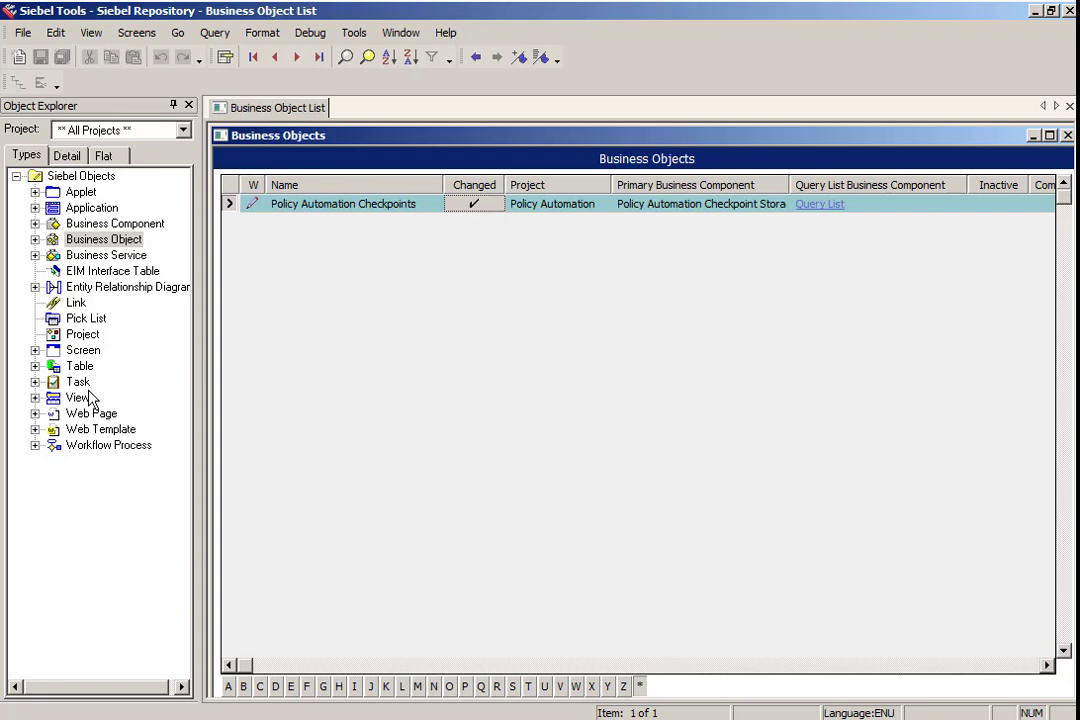
- Query workflow processes flagged as changed
{"action": "left_click", "coordinate": [90, 447]}
{"action": "key", "text": "ctrl+q"}
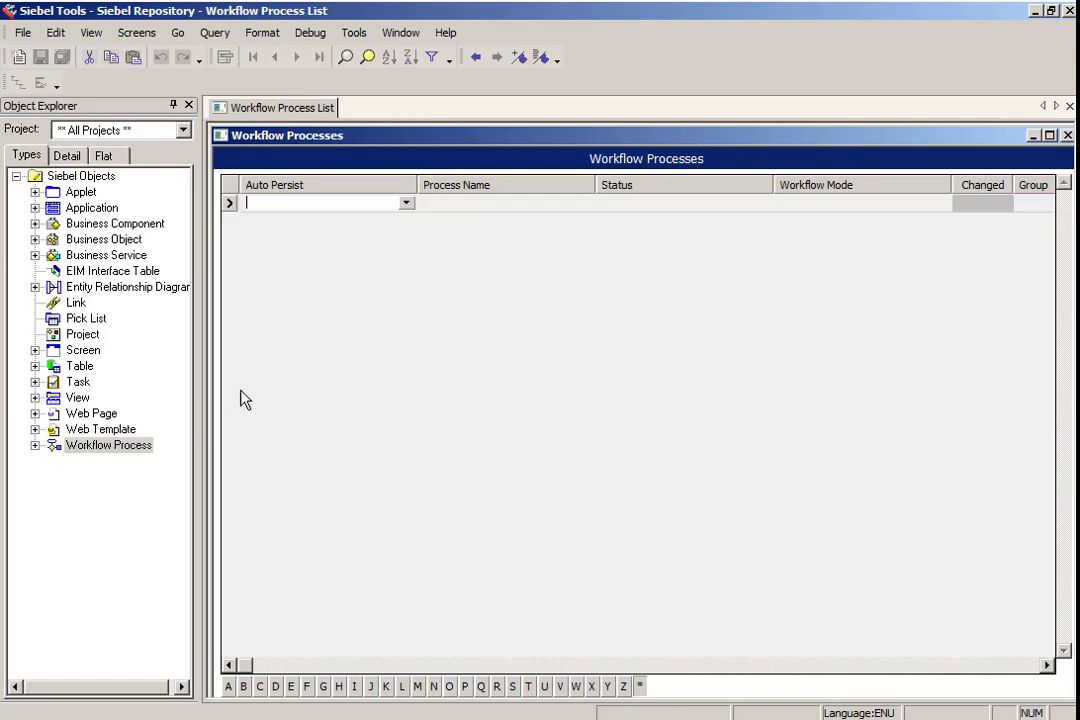
{"action": "left_click", "coordinate": [982, 204]}
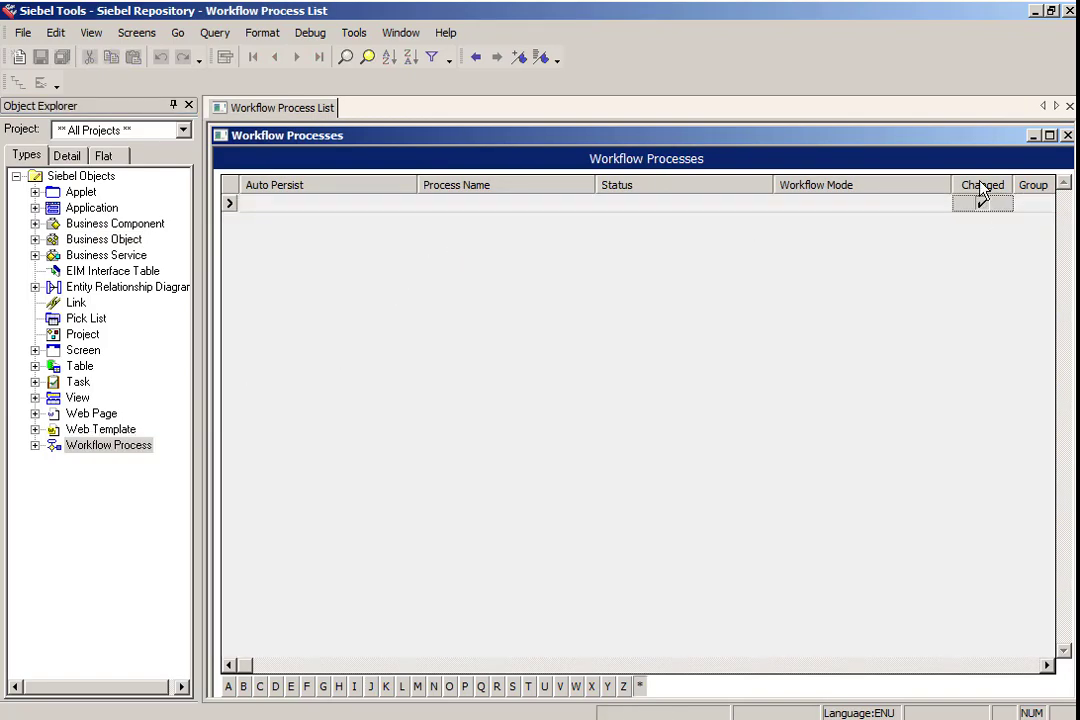
{"action": "key", "text": "Return"}
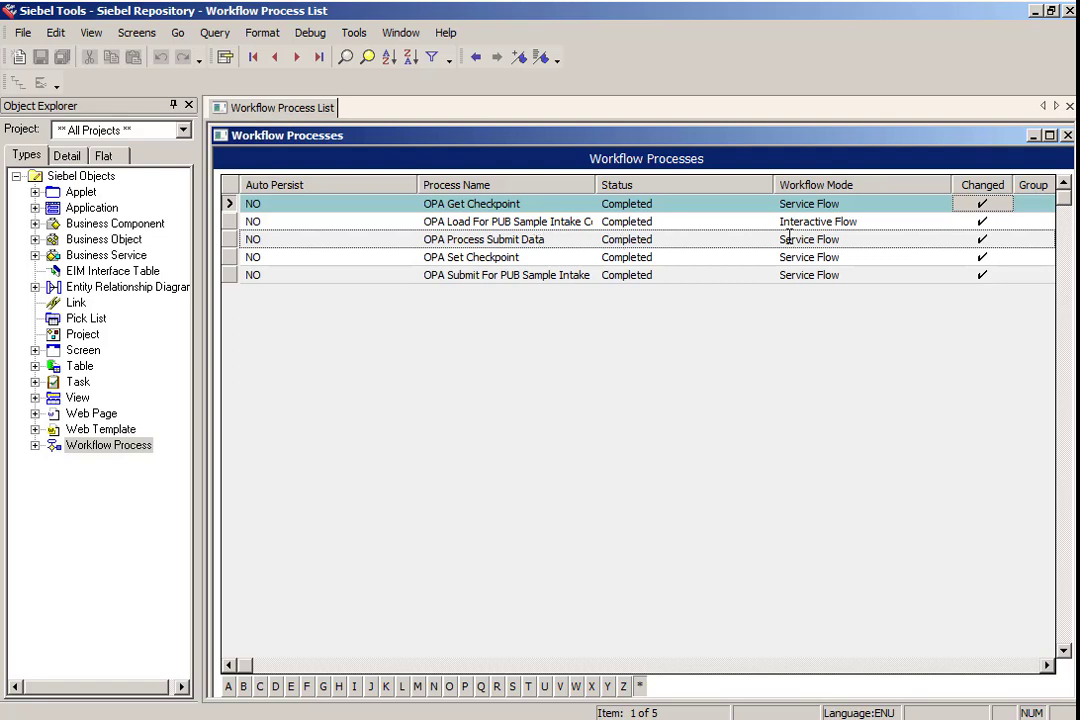
- Try to query workflow processes whose name matches *Get
{"action": "key", "text": "ctrl+q"}
{"action": "left_click", "coordinate": [518, 203]}
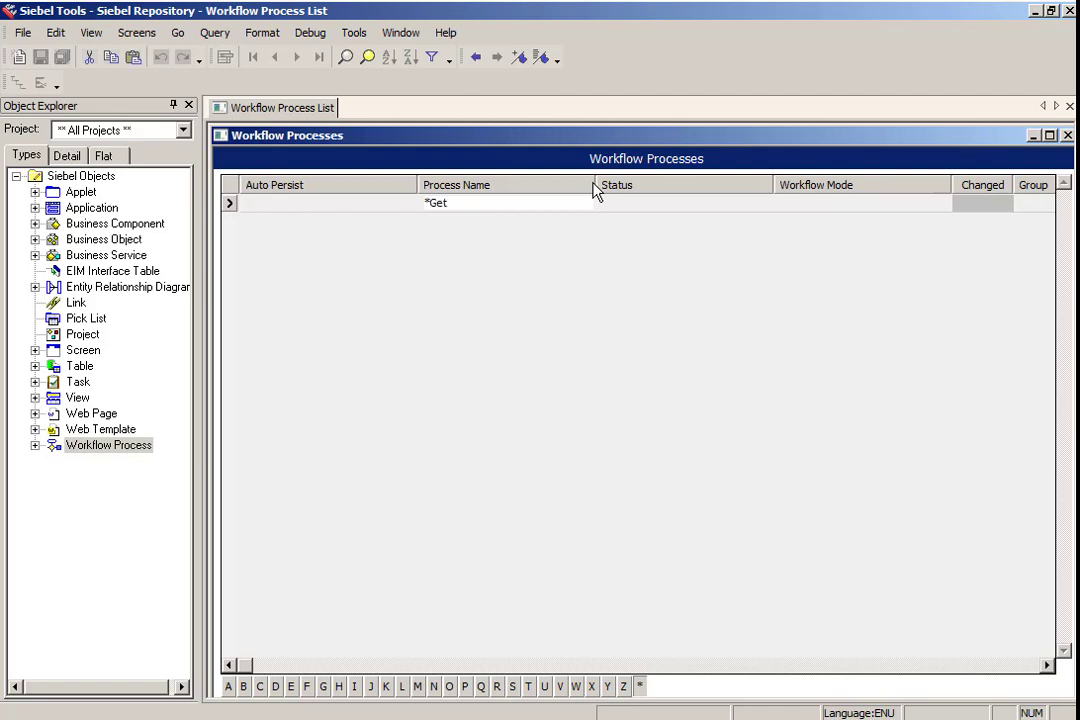
{"action": "key", "text": "Return"}
- Open the Object Compiler and choose to compile locked projects
{"action": "left_click", "coordinate": [354, 32]}
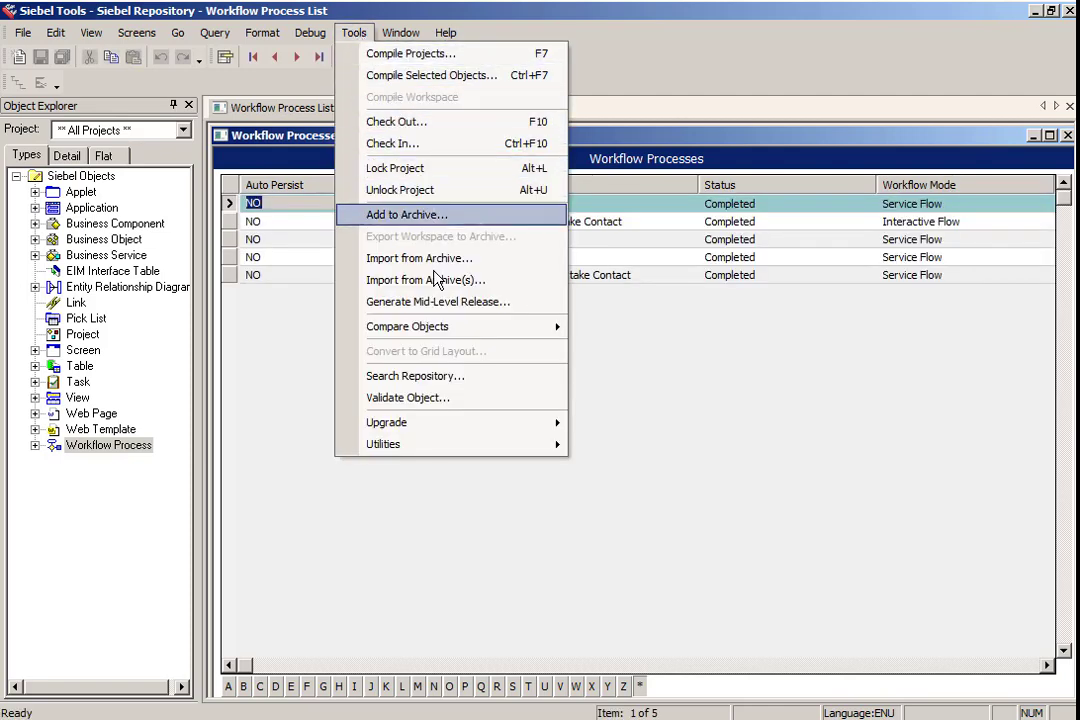
{"action": "left_click", "coordinate": [430, 54]}
{"action": "left_click", "coordinate": [567, 366]}
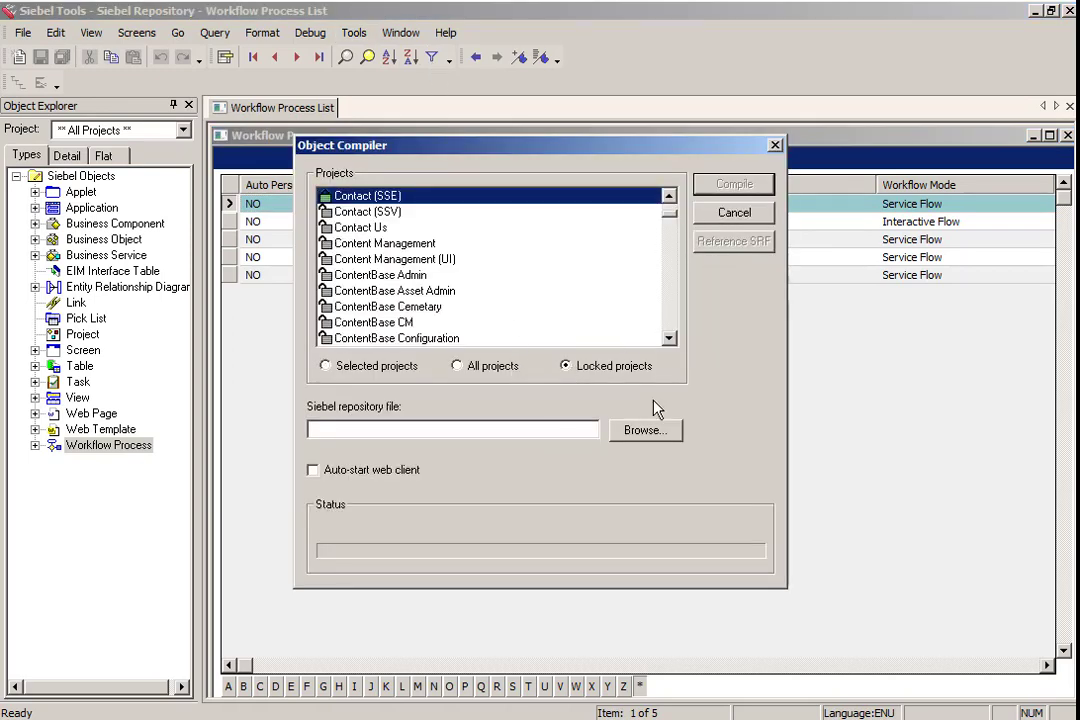
- Select C:\Siebel\16.0.0.0\ses\siebsrvr\OBJECTS\enu\siebel_sia.srf as the repository file and compile
{"action": "left_click", "coordinate": [642, 430]}
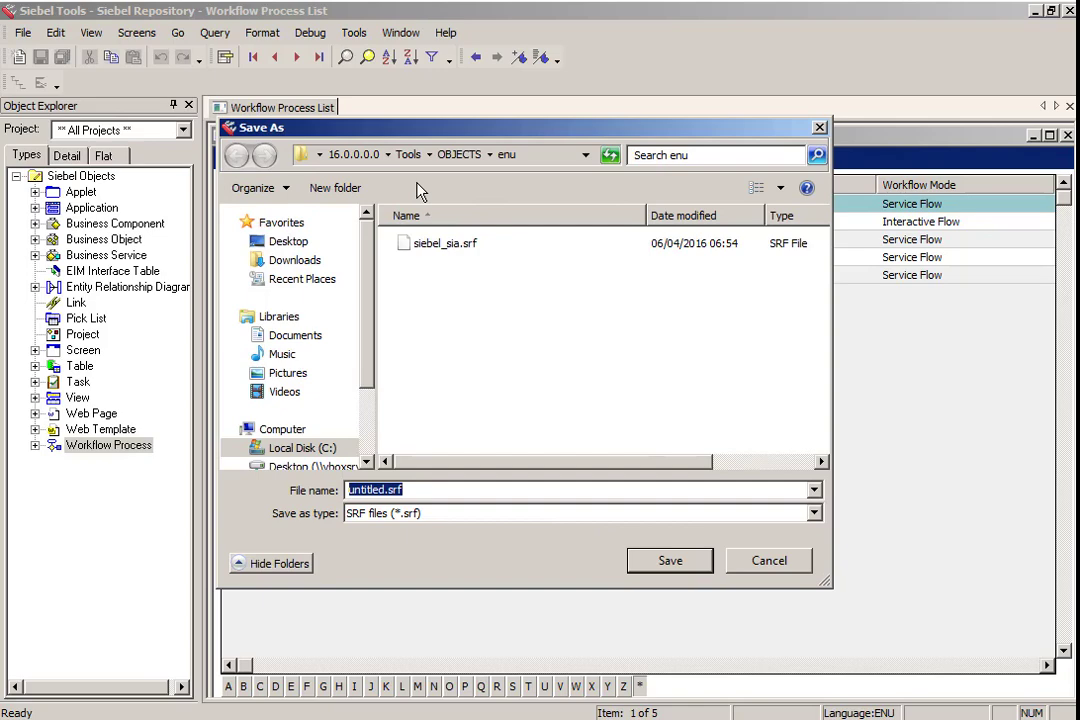
{"action": "left_click", "coordinate": [352, 154]}
{"action": "double_click", "coordinate": [428, 268]}
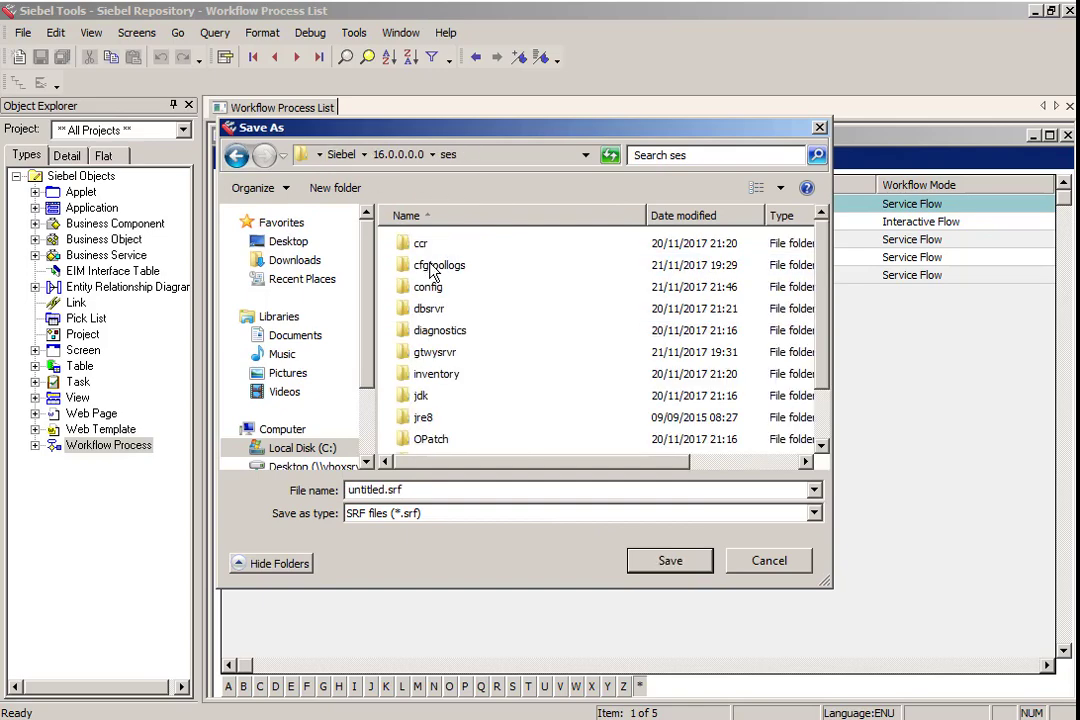
{"action": "scroll", "coordinate": [463, 398], "scroll_direction": "down", "scroll_amount": 1}
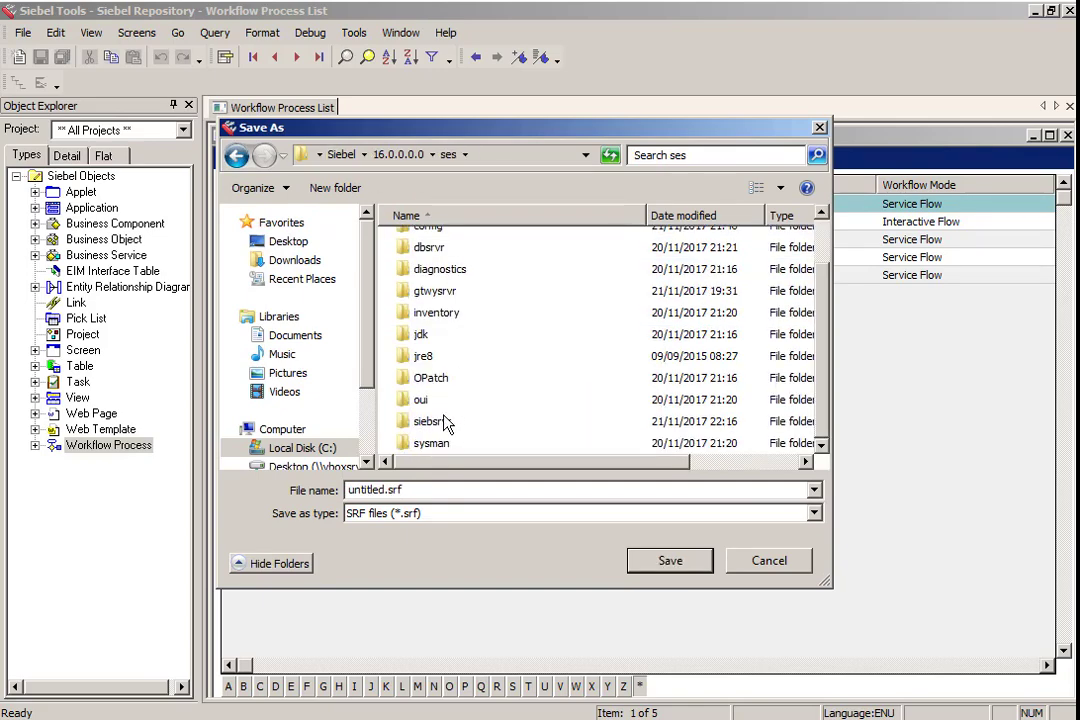
{"action": "double_click", "coordinate": [430, 421]}
{"action": "scroll", "coordinate": [441, 424], "scroll_direction": "down", "scroll_amount": 5}
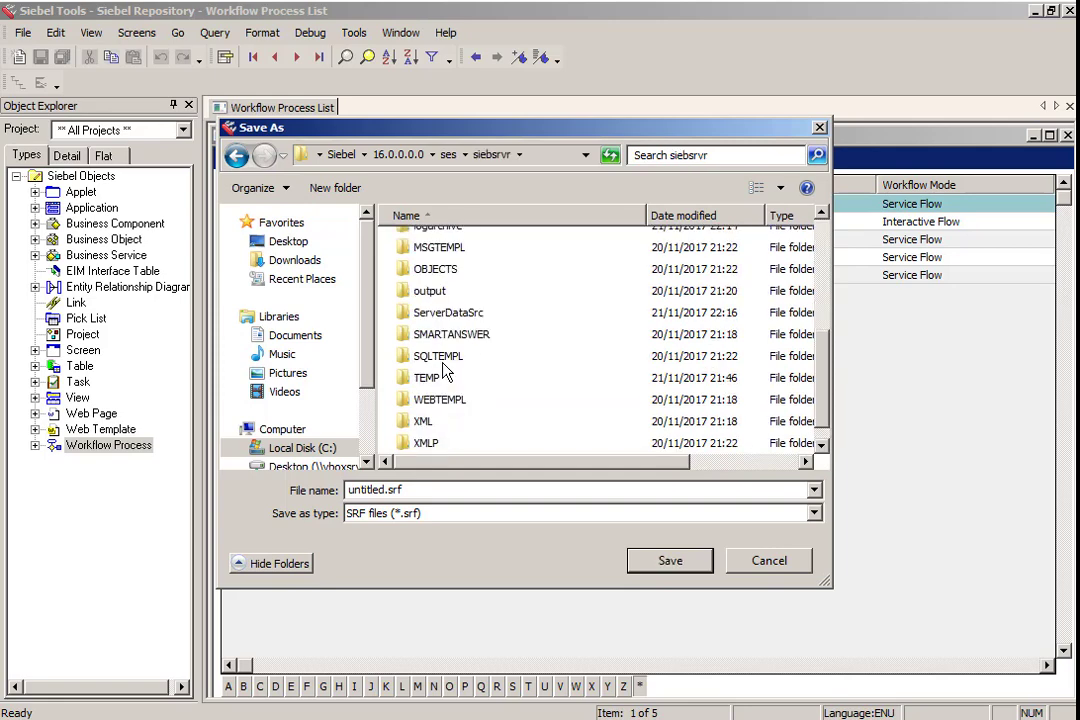
{"action": "double_click", "coordinate": [435, 269]}
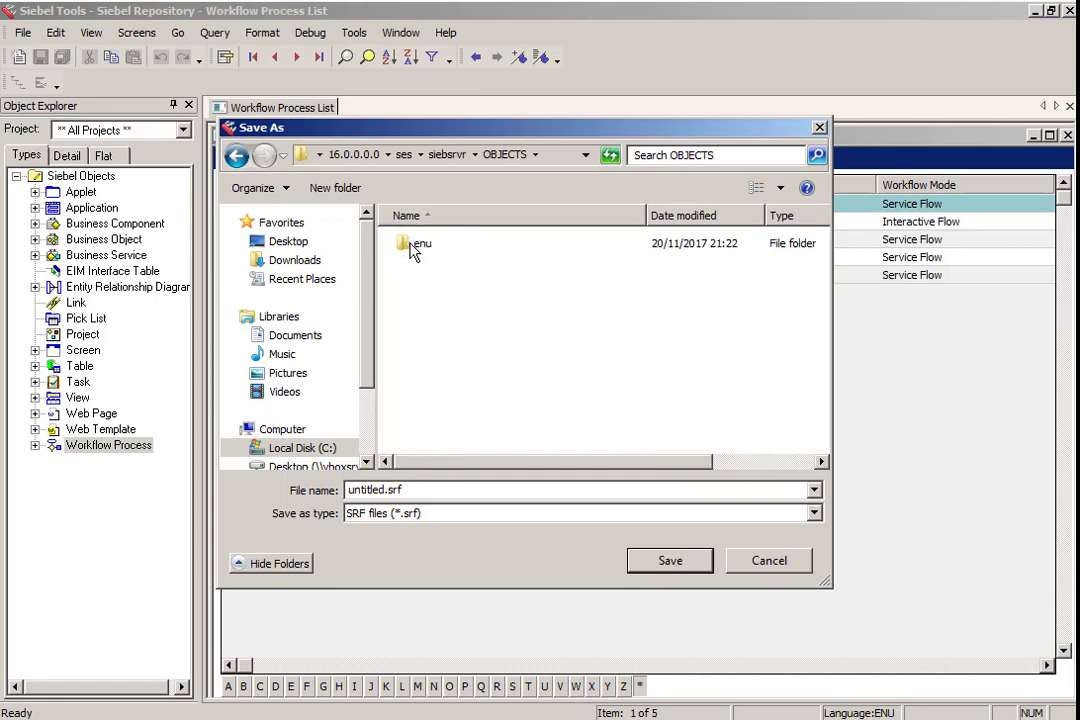
{"action": "double_click", "coordinate": [414, 246]}
{"action": "double_click", "coordinate": [432, 243]}
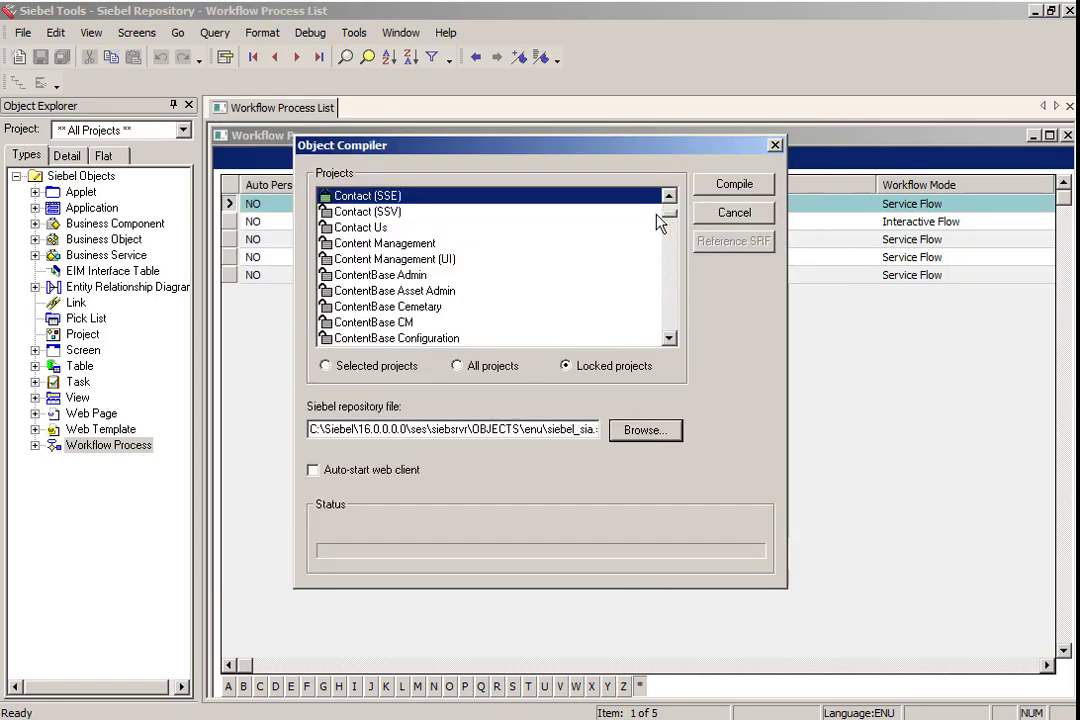
{"action": "left_click", "coordinate": [729, 191]}
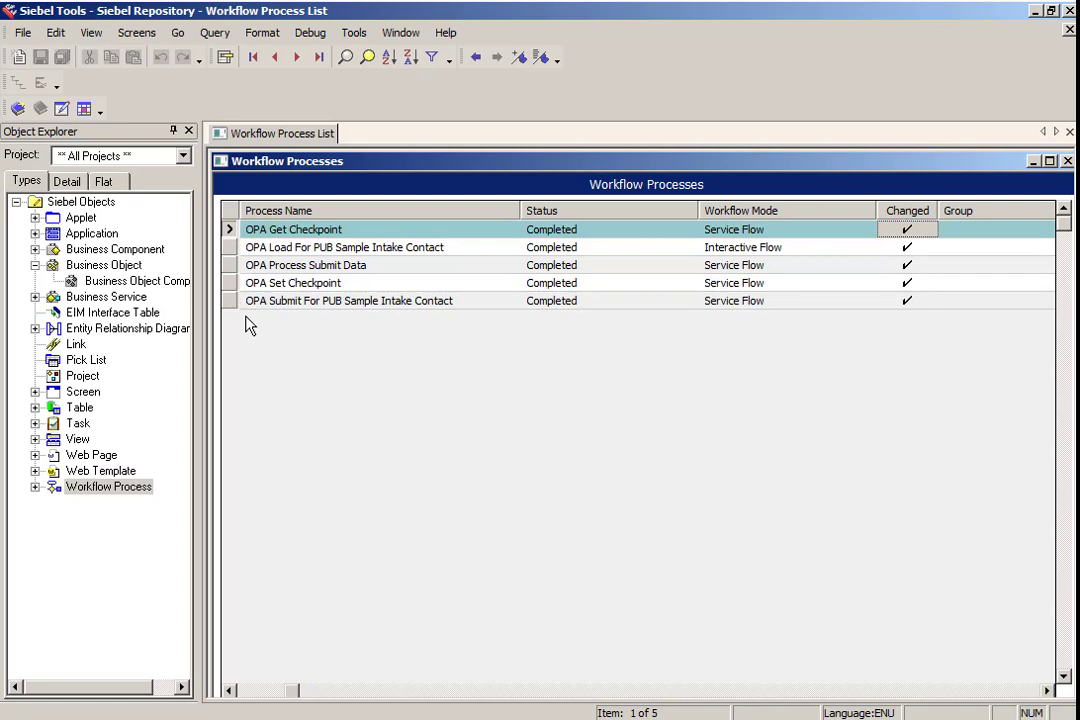
- Try to publish and activate the OPA Get Checkpoint workflow process
{"action": "left_click", "coordinate": [18, 108]}
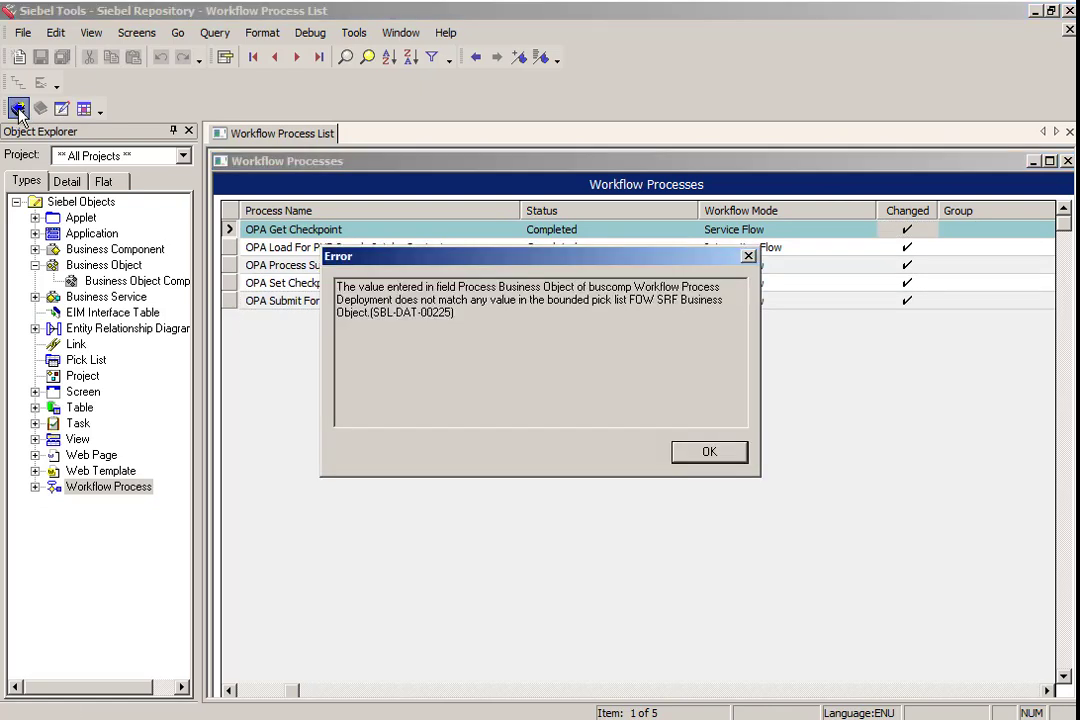
{"action": "left_click", "coordinate": [710, 454]}
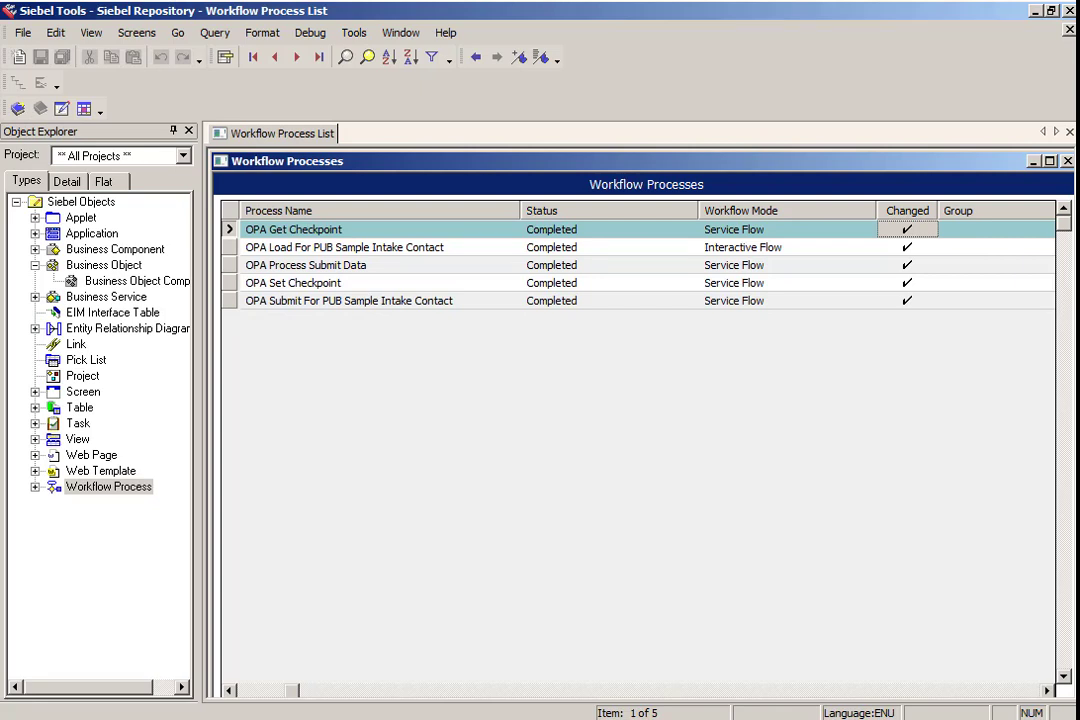
{"action": "left_click", "coordinate": [18, 108]}
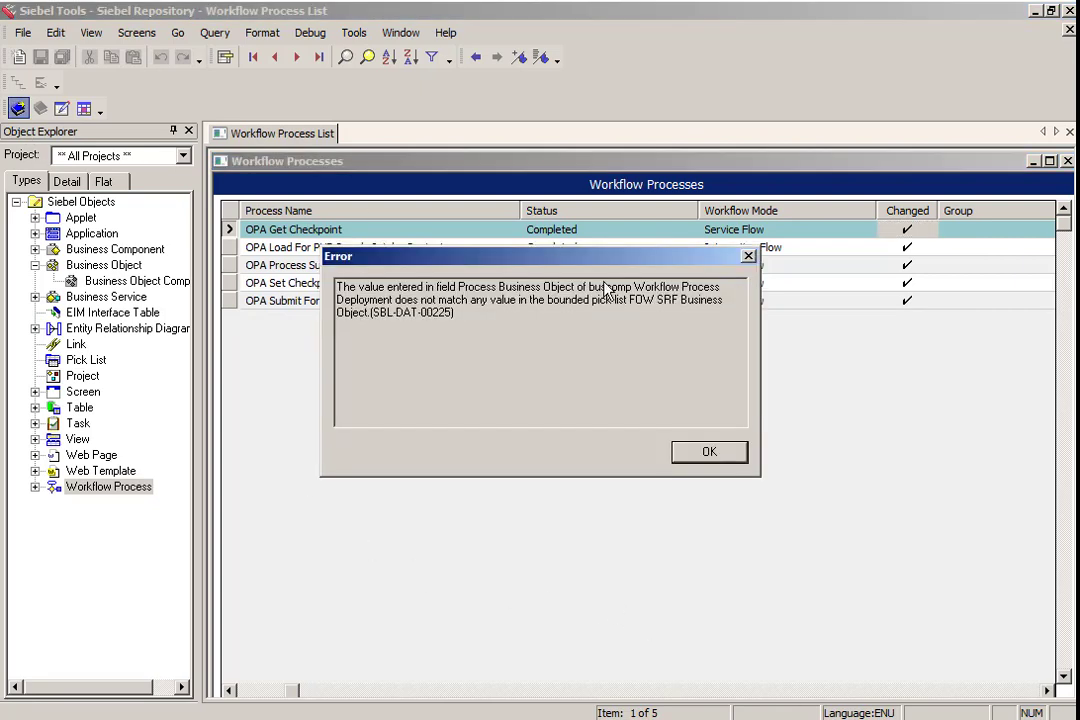
{"action": "left_click", "coordinate": [722, 456]}
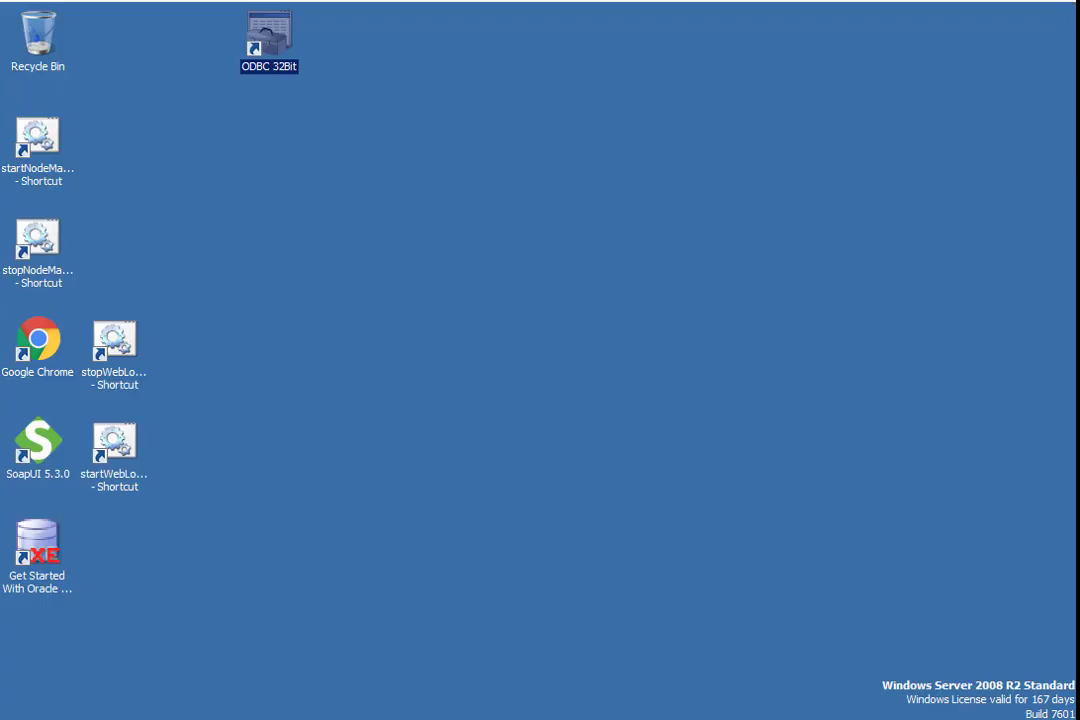
- Switch to Windows Explorer and browse to C:\Siebel\16.0.0.0\ses\siebsrvr
{"action": "key", "text": "super"}
{"action": "left_click", "coordinate": [343, 382]}
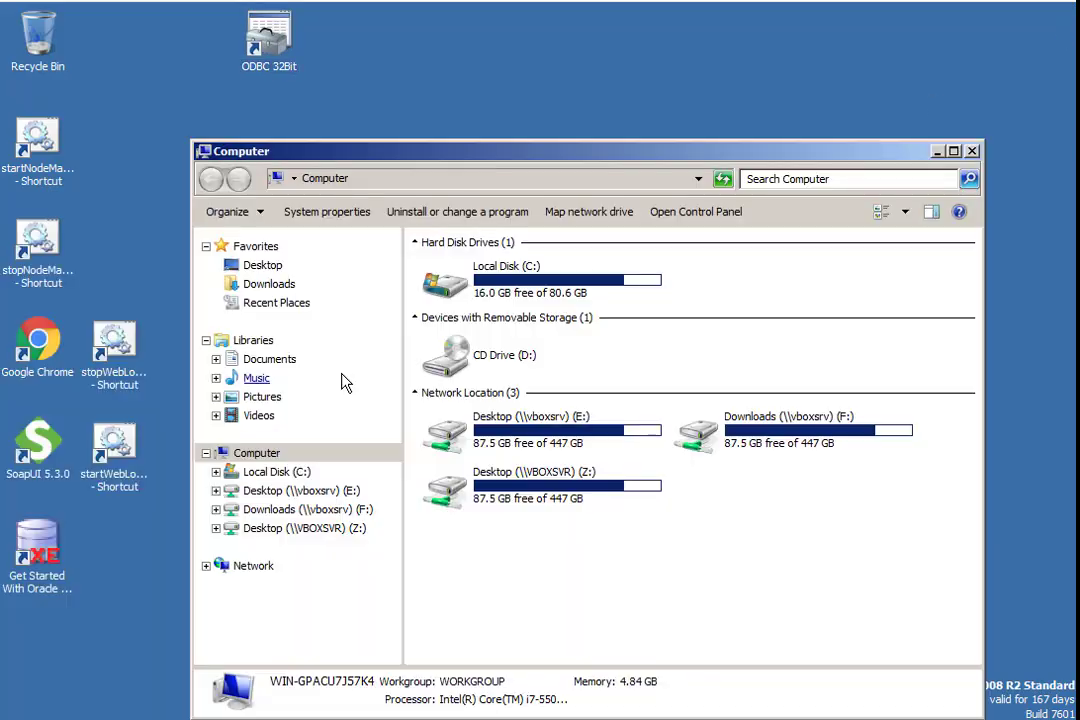
{"action": "double_click", "coordinate": [552, 290]}
{"action": "double_click", "coordinate": [472, 466]}
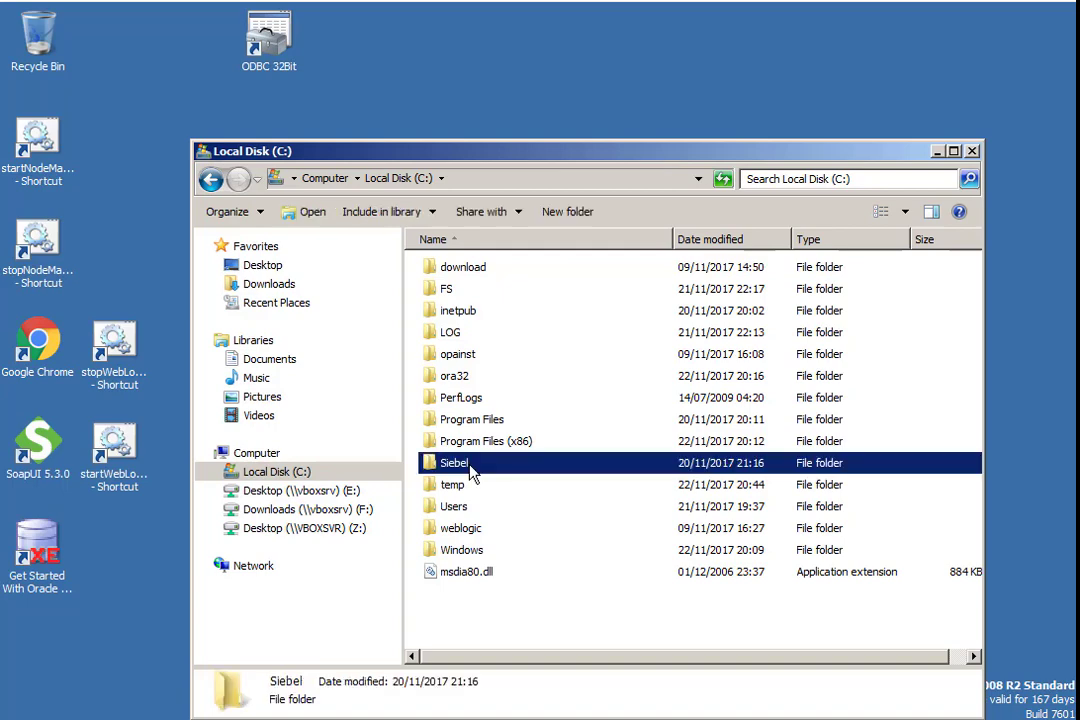
{"action": "double_click", "coordinate": [448, 268]}
{"action": "double_click", "coordinate": [448, 288]}
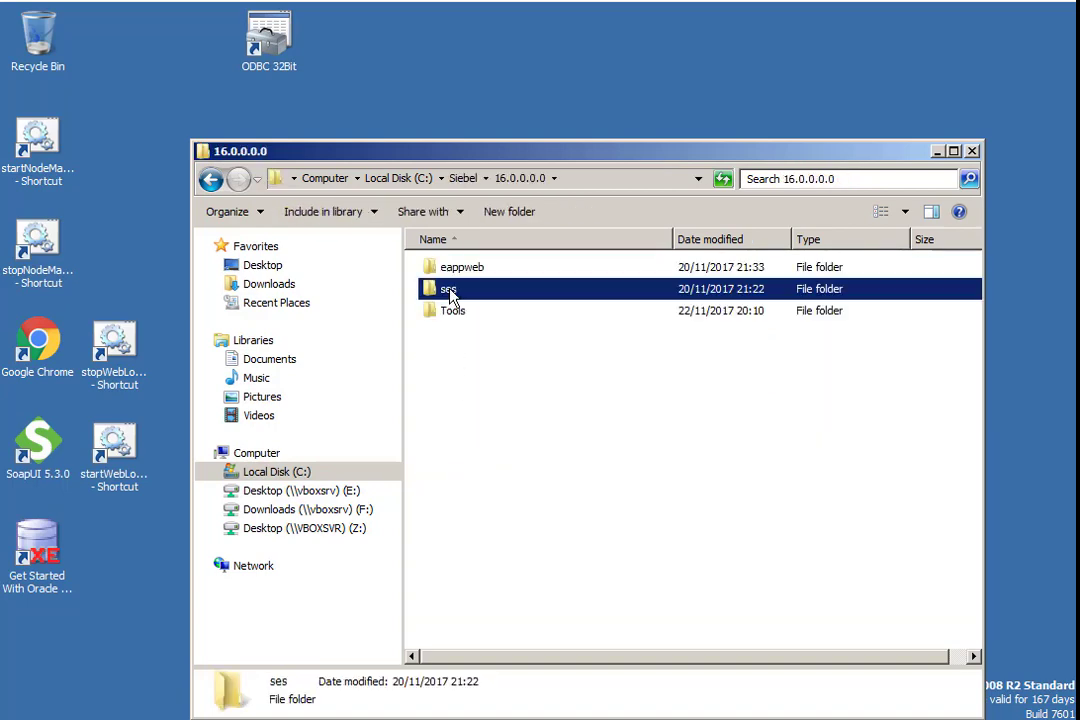
{"action": "double_click", "coordinate": [476, 507]}
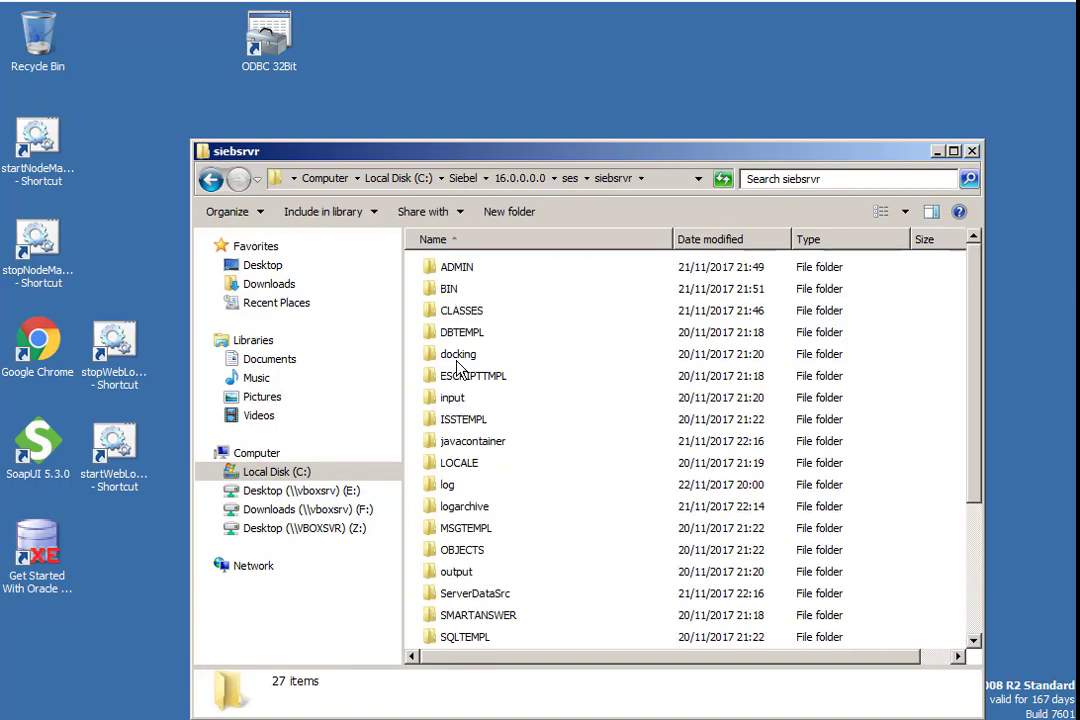
- Open the siebsrvr OBJECTS\enu folder and copy the compiled siebel_sia.srf file
{"action": "left_click", "coordinate": [455, 531]}
{"action": "double_click", "coordinate": [455, 538]}
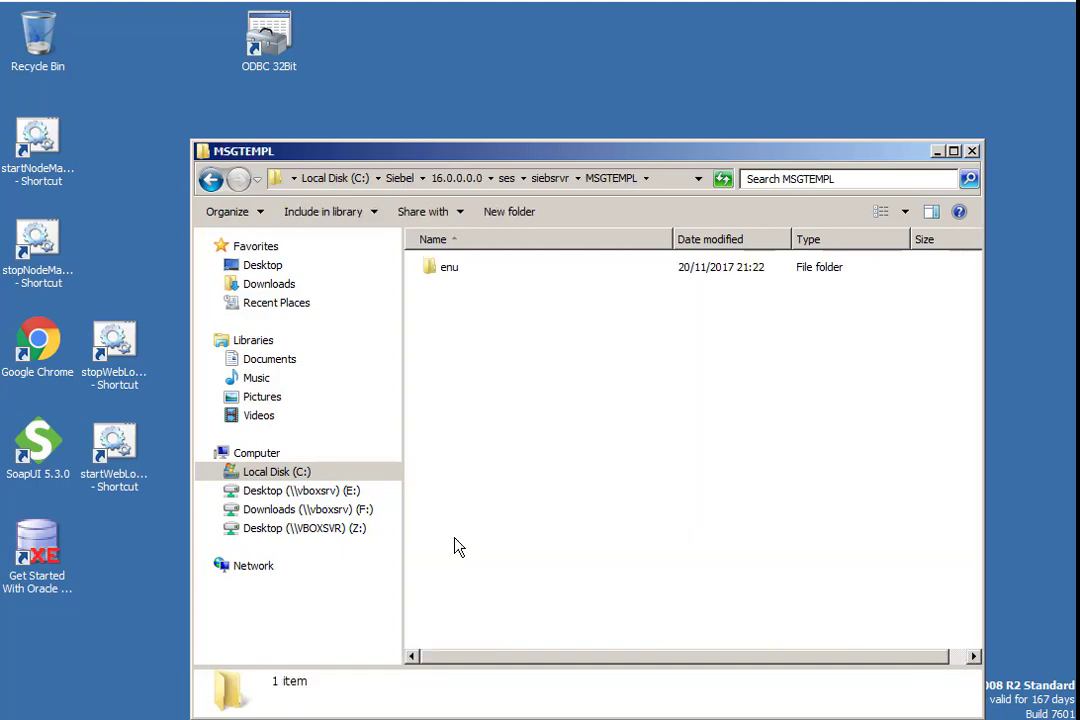
{"action": "key", "text": "BackSpace"}
{"action": "left_click", "coordinate": [473, 558]}
{"action": "double_click", "coordinate": [473, 555]}
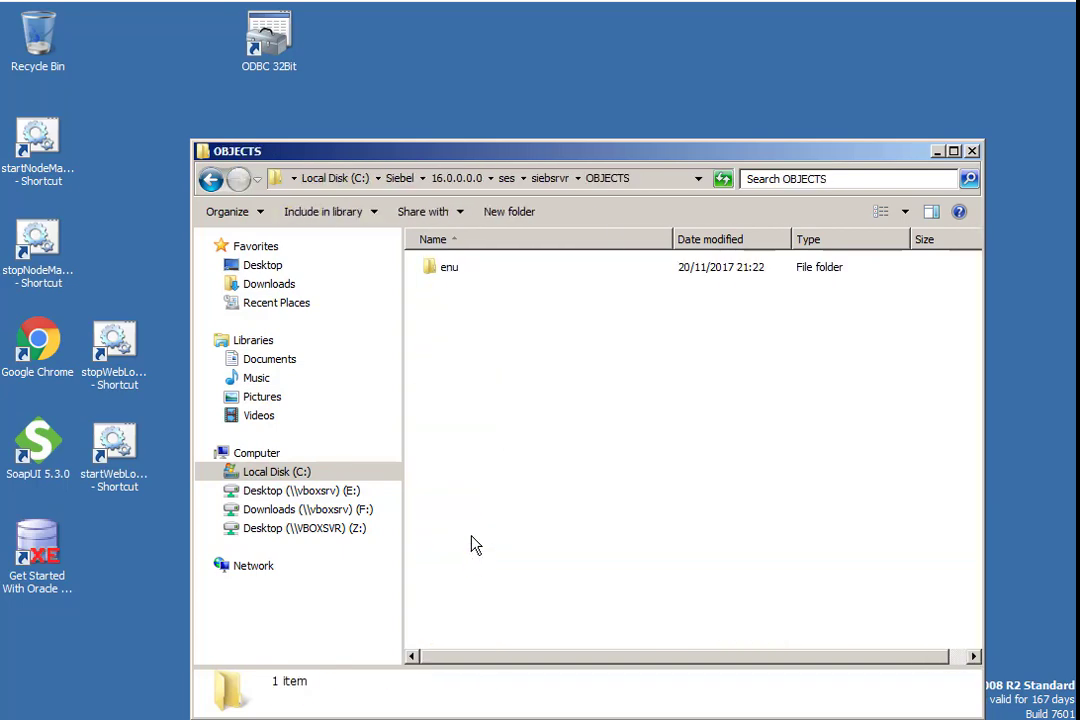
{"action": "double_click", "coordinate": [455, 270]}
{"action": "left_click", "coordinate": [460, 270]}
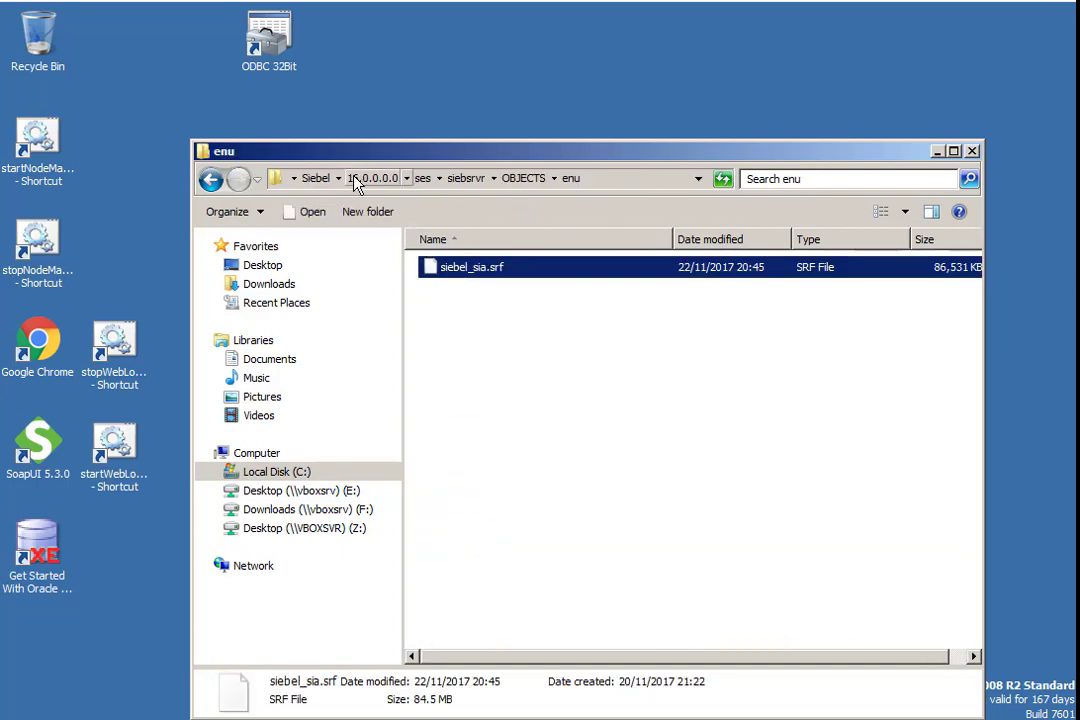
- Browse to the C:\Siebel\16.0.0.0\Tools\OBJECTS\enu folder
{"action": "left_click", "coordinate": [355, 181]}
{"action": "left_click", "coordinate": [448, 312]}
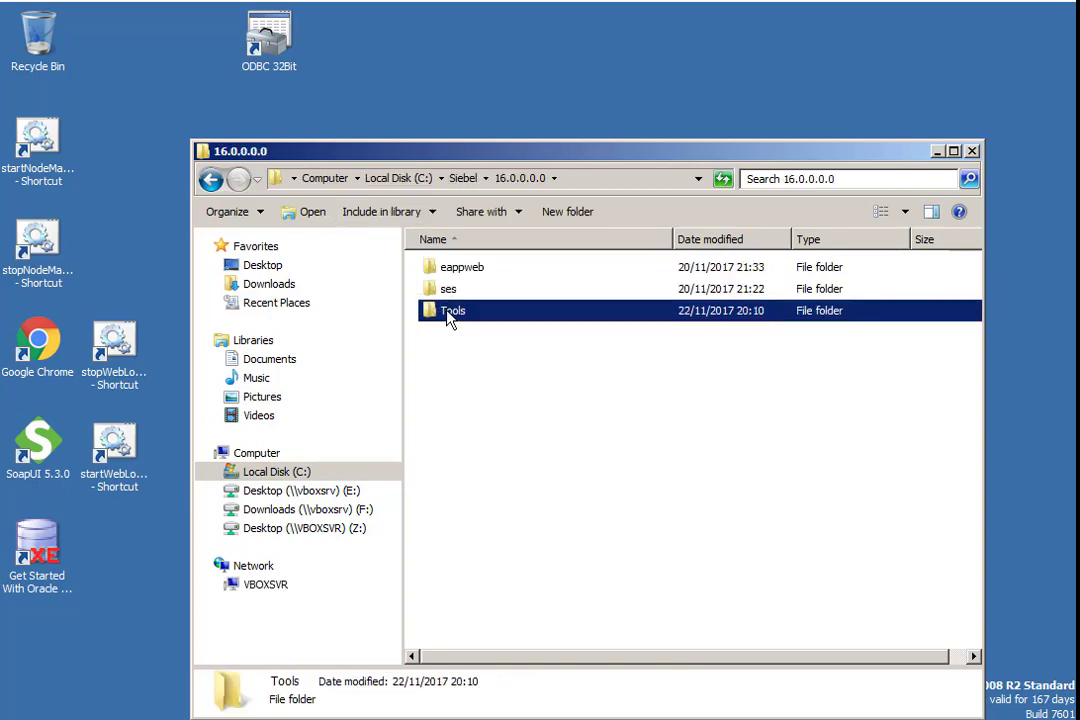
{"action": "double_click", "coordinate": [448, 312]}
{"action": "double_click", "coordinate": [472, 617]}
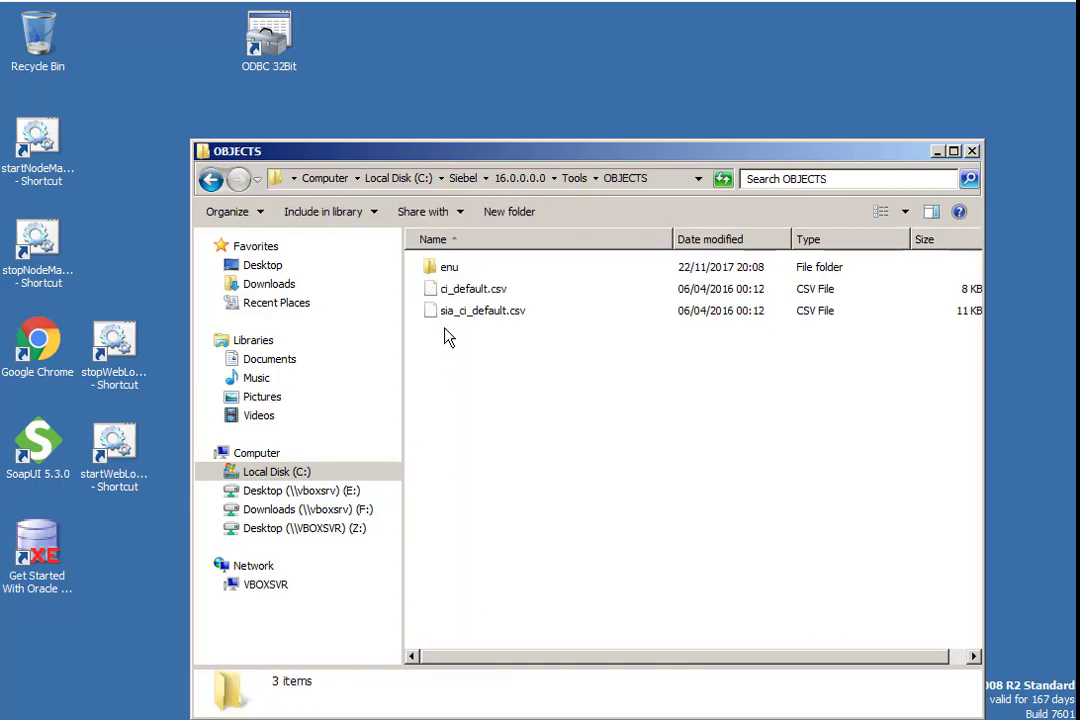
{"action": "double_click", "coordinate": [449, 268]}
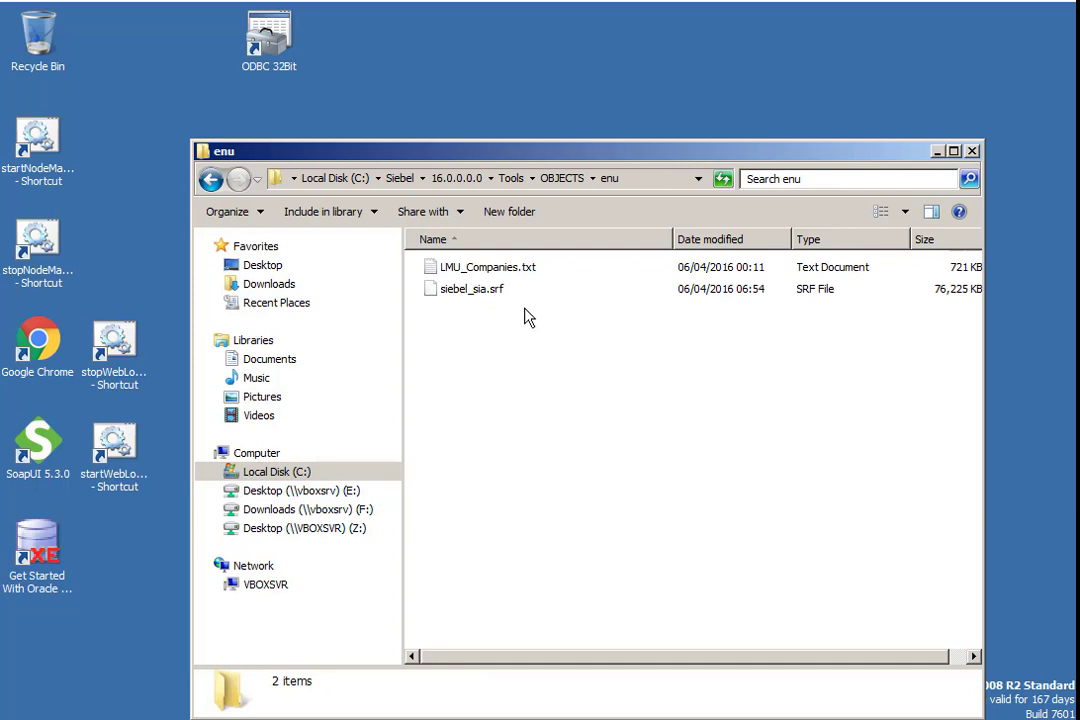
- Rename the Tools siebel_sia.srf to siebel_sia.old and paste the compiled siebel_sia.srf into this folder
{"action": "left_click", "coordinate": [502, 292]}
{"action": "left_click", "coordinate": [504, 294]}
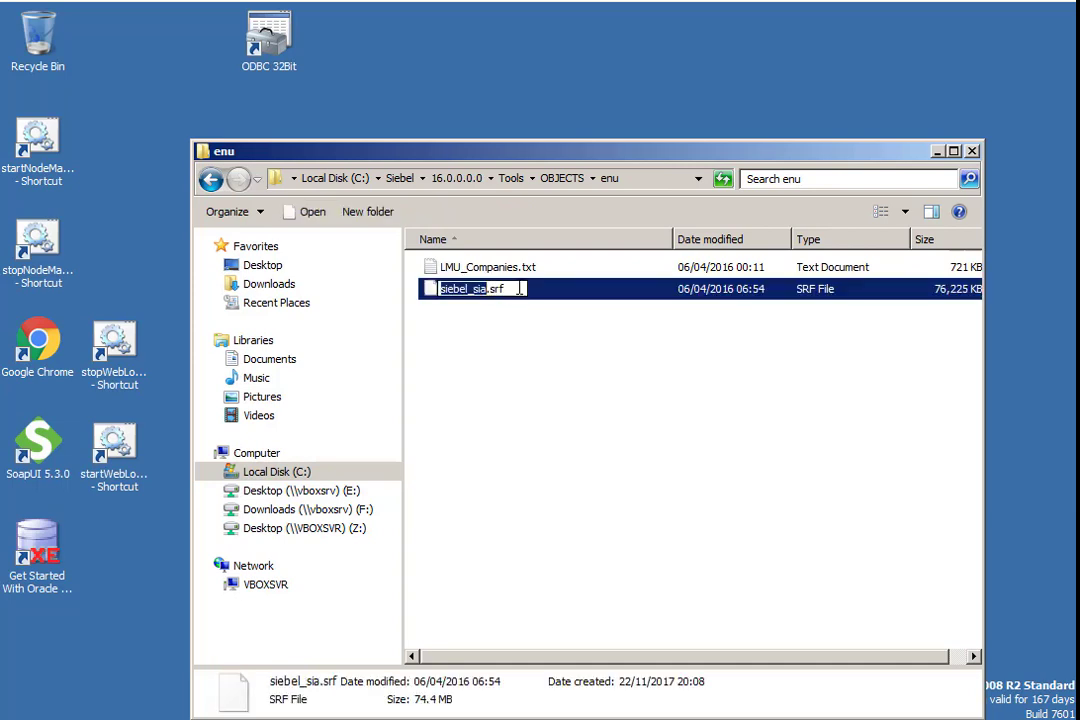
{"action": "key", "text": "End"}
{"action": "key", "text": "BackSpace"}
{"action": "key", "text": "BackSpace"}
{"action": "key", "text": "BackSpace"}
{"action": "type", "text": "ol"}
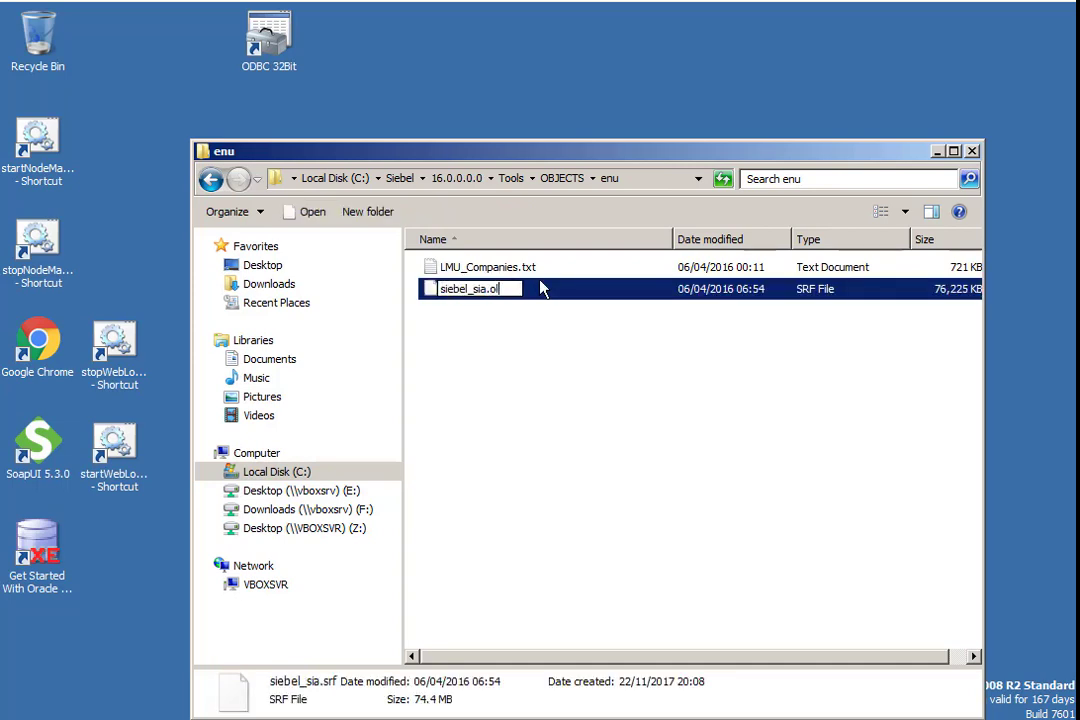
{"action": "key", "text": "Return"}
{"action": "key", "text": "Return"}
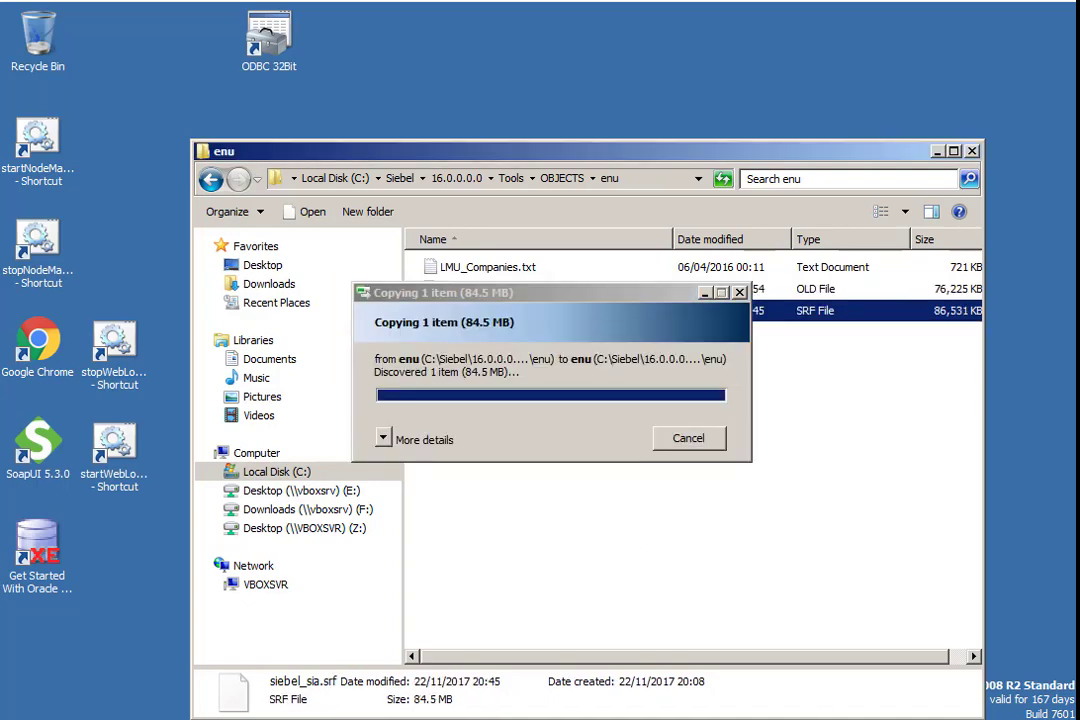
- Relaunch Siebel Tools, open the Workflow Process list and query processes flagged as changed
{"action": "key", "text": "super"}
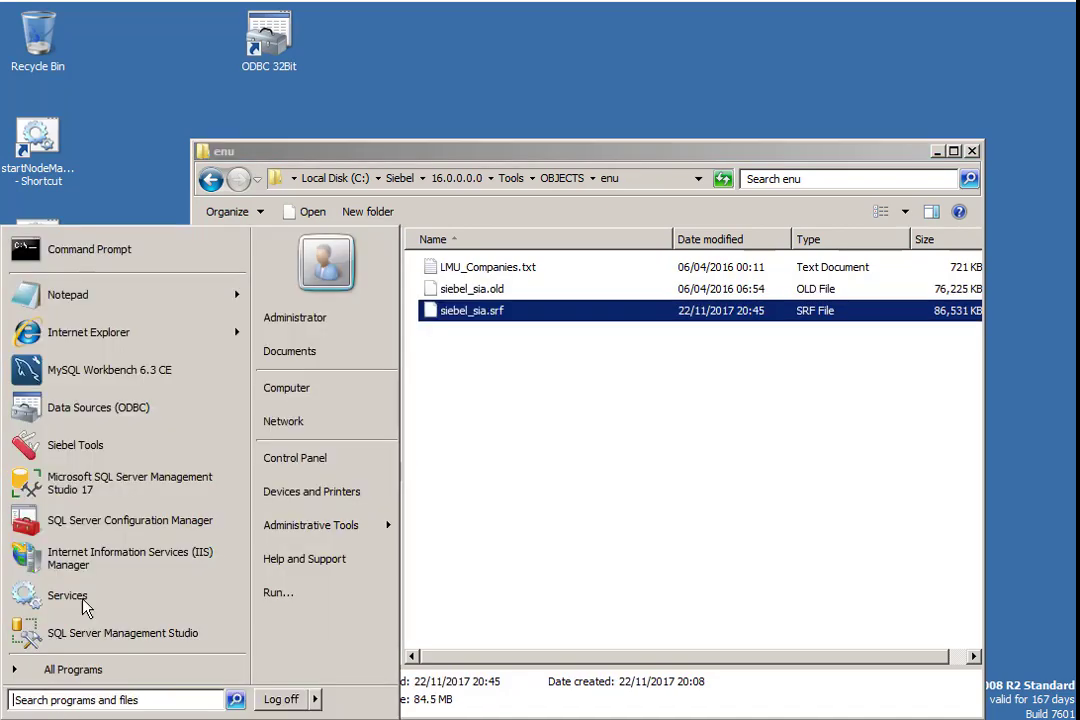
{"action": "left_click", "coordinate": [125, 455]}
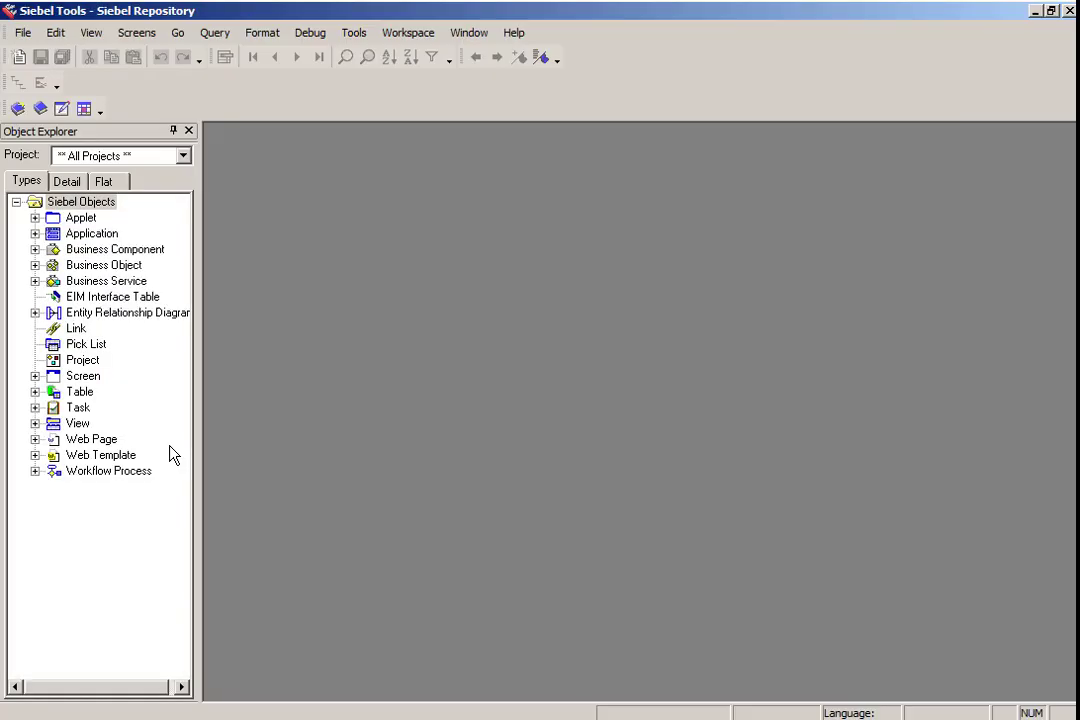
{"action": "left_click", "coordinate": [120, 471]}
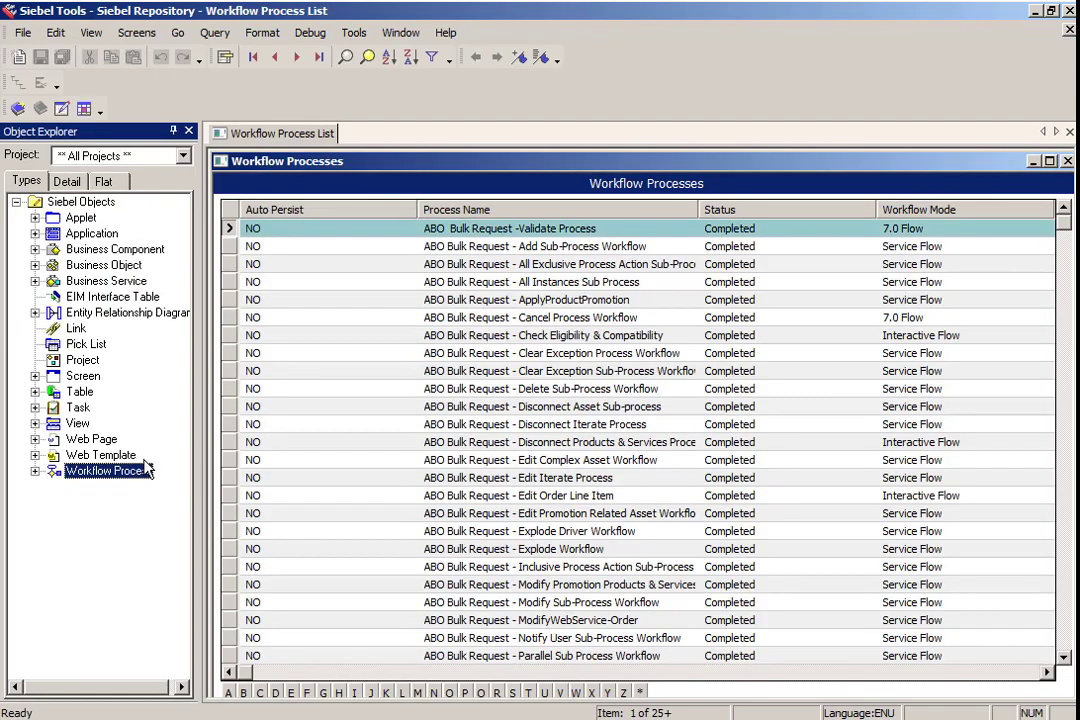
{"action": "key", "text": "ctrl+q"}
{"action": "key", "text": "Tab"}
{"action": "key", "text": "Tab"}
{"action": "key", "text": "Tab"}
{"action": "key", "text": "Tab"}
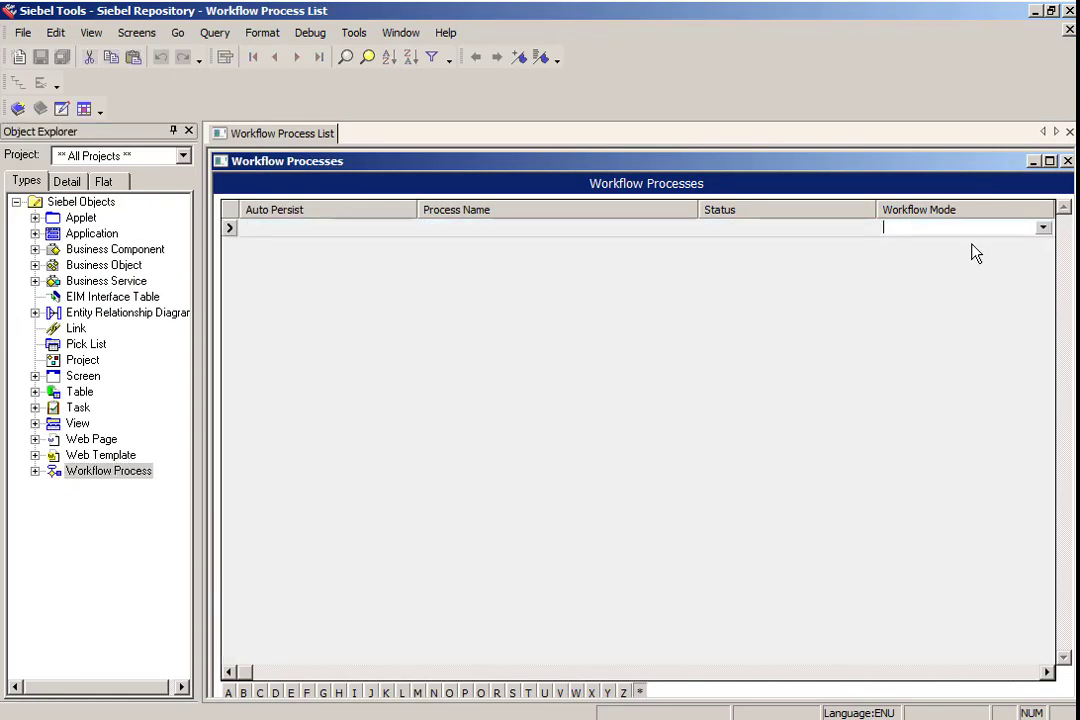
{"action": "key", "text": "Return"}
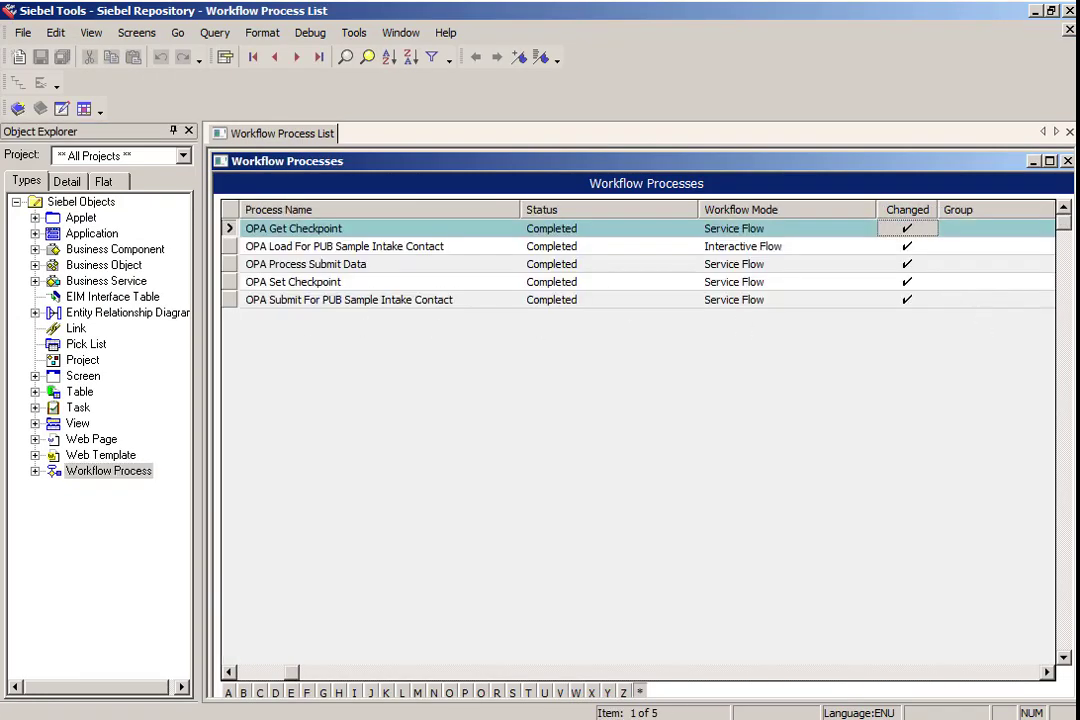
- Publish and activate the OPA Get Checkpoint, OPA Load For PUB Sample Intake Contact and OPA Process Submit Data workflows
{"action": "left_click", "coordinate": [21, 105]}
{"action": "left_click", "coordinate": [234, 247]}
{"action": "left_click", "coordinate": [17, 107]}
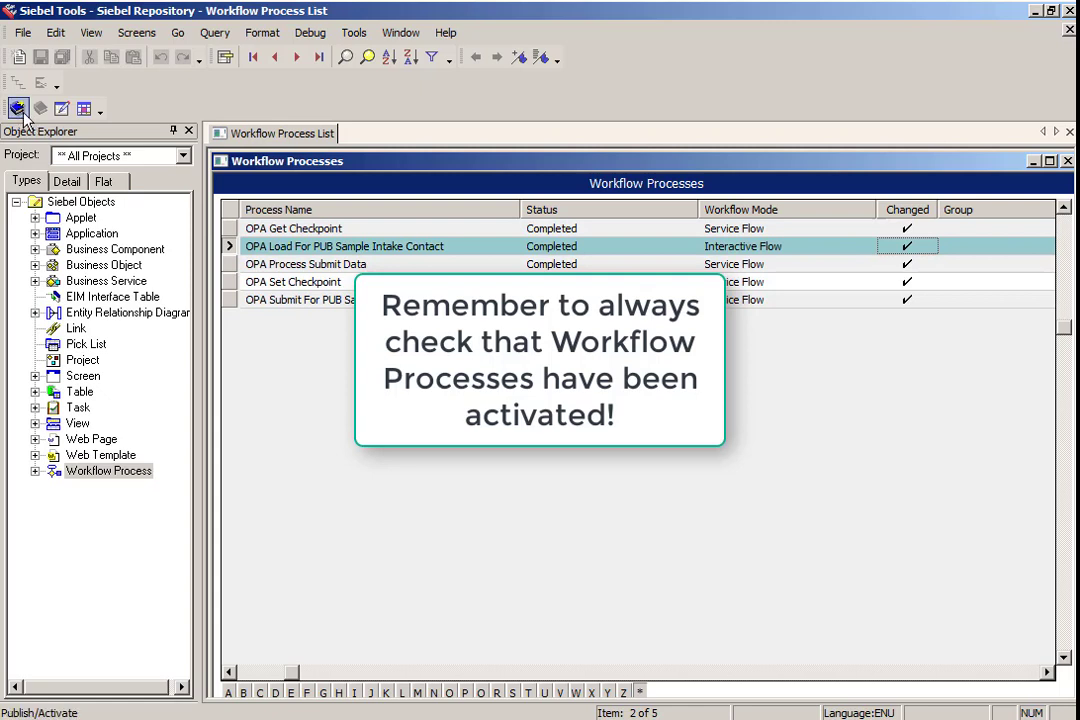
{"action": "left_click", "coordinate": [233, 265]}
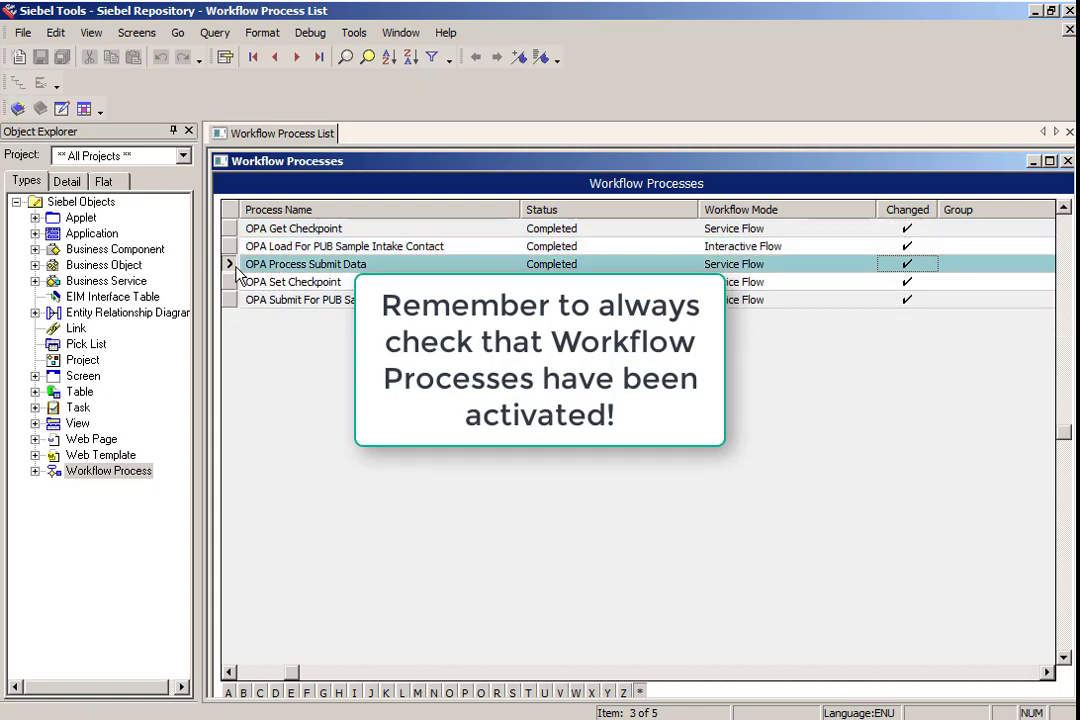
{"action": "left_click", "coordinate": [18, 109]}
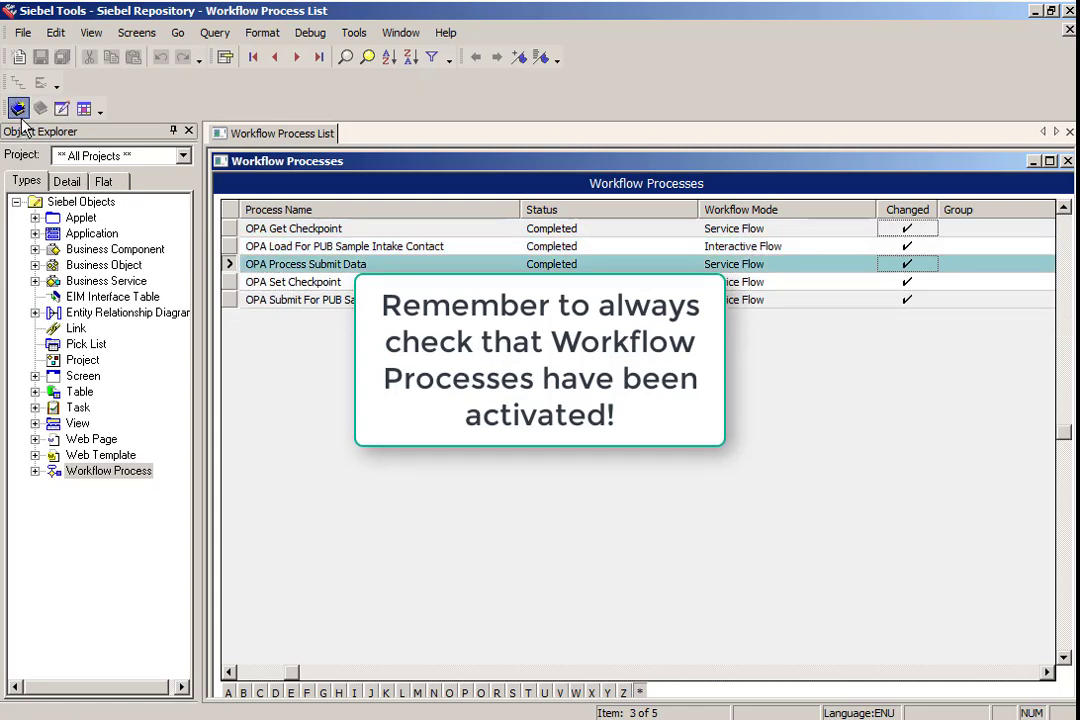
- Publish and activate the OPA Set Checkpoint and OPA Submit For PUB Sample Intake Contact workflows
{"action": "left_click", "coordinate": [236, 282]}
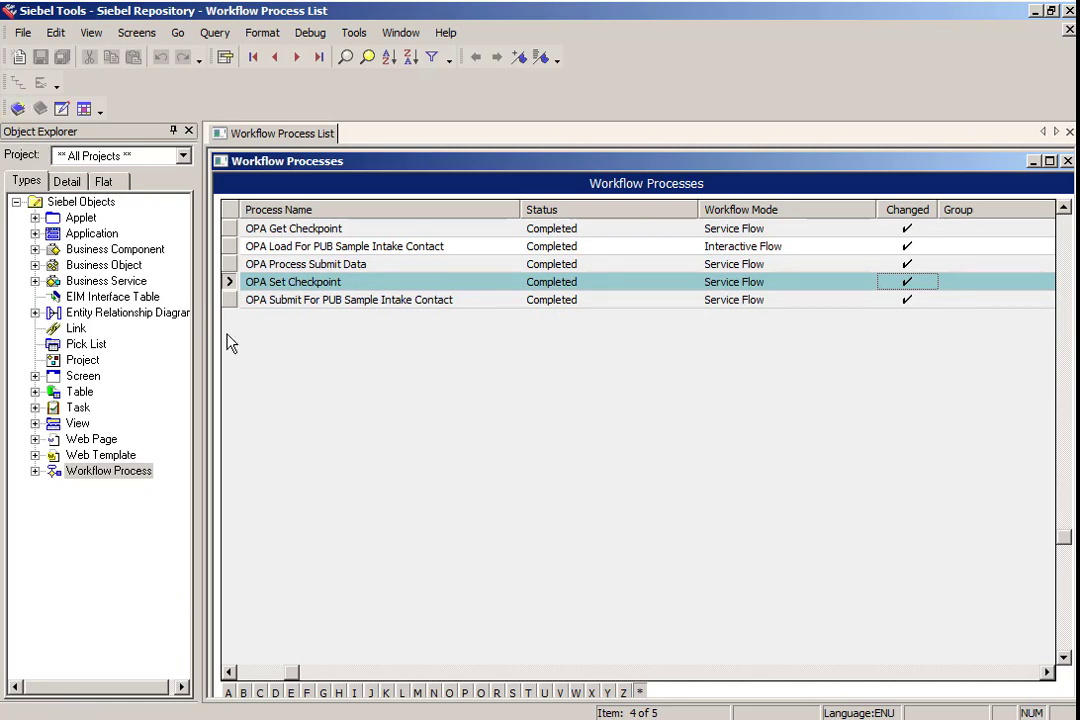
{"action": "left_click", "coordinate": [231, 300]}
{"action": "left_click", "coordinate": [18, 109]}
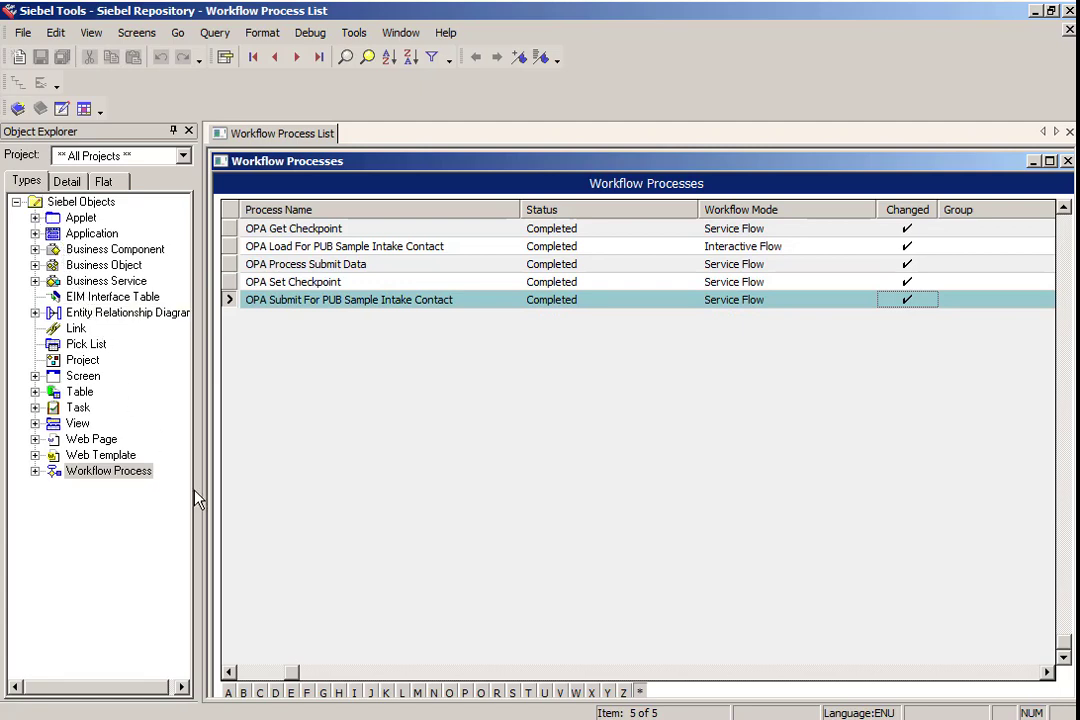
- Open a file explorer, browse to E:\IP16OPA\OPA Siebel Generic WS Connector\XSLTs and select all six XSL files
{"action": "left_click", "coordinate": [209, 719]}
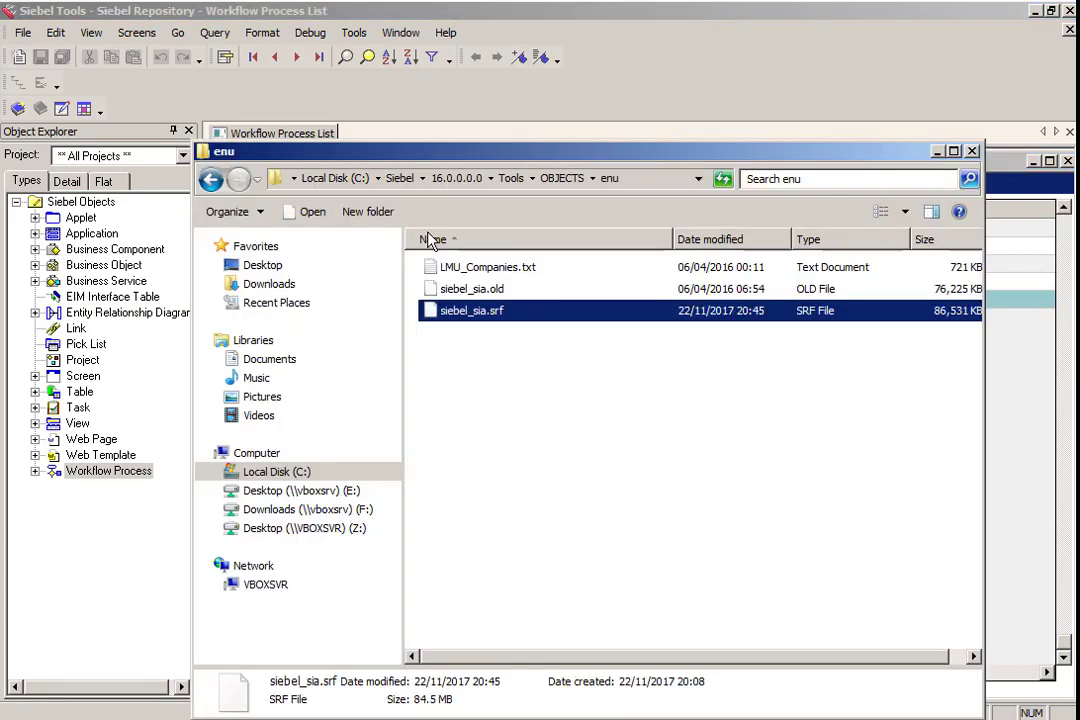
{"action": "left_click", "coordinate": [275, 472]}
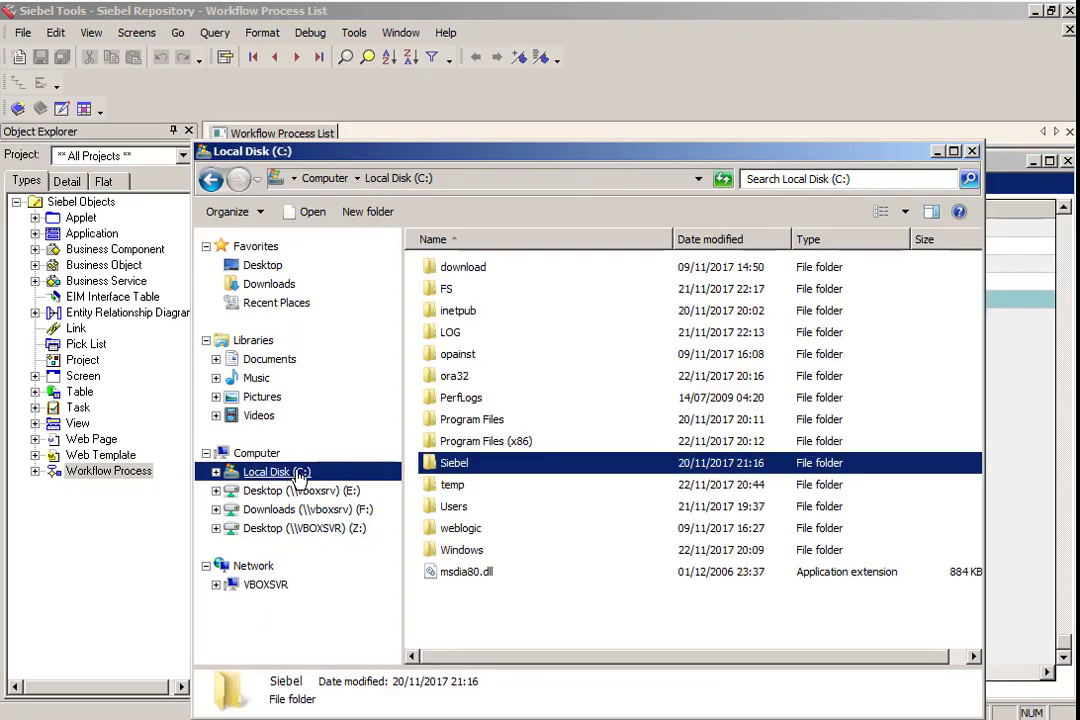
{"action": "left_click", "coordinate": [300, 491]}
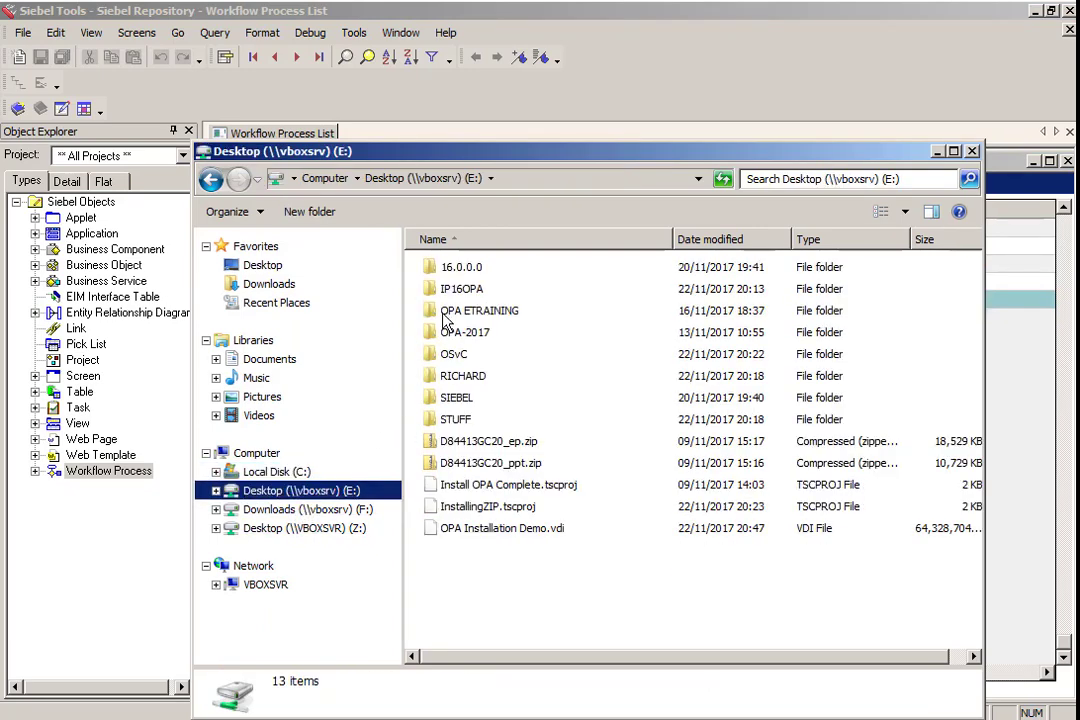
{"action": "double_click", "coordinate": [452, 288]}
{"action": "double_click", "coordinate": [445, 267]}
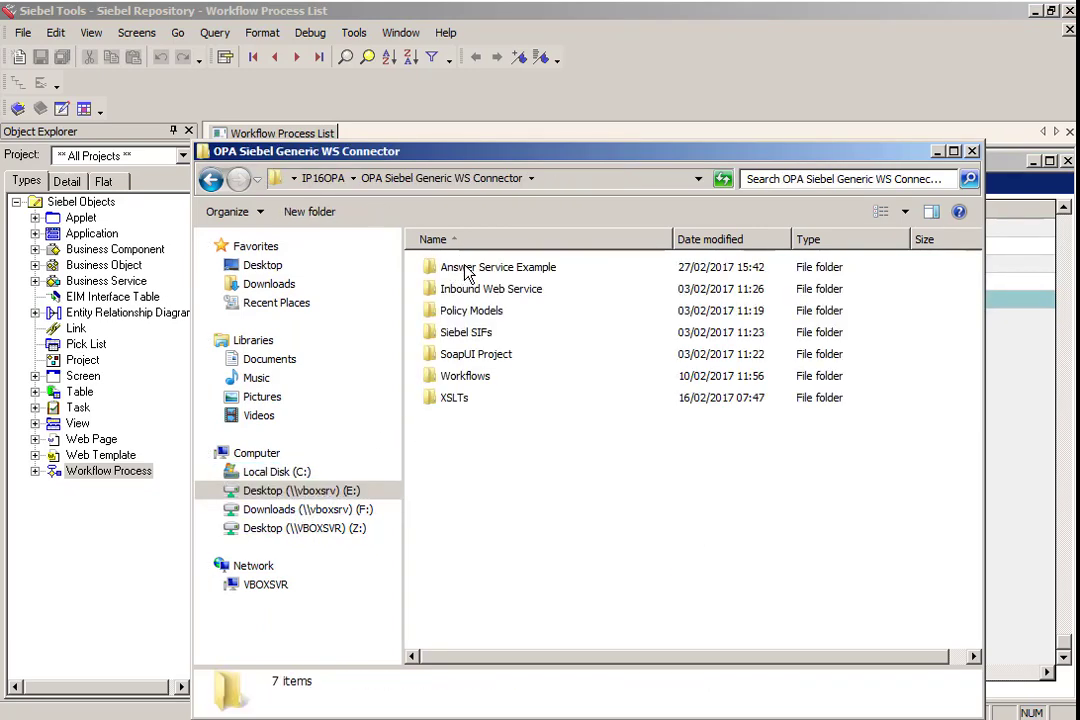
{"action": "left_click", "coordinate": [451, 408]}
{"action": "double_click", "coordinate": [452, 400]}
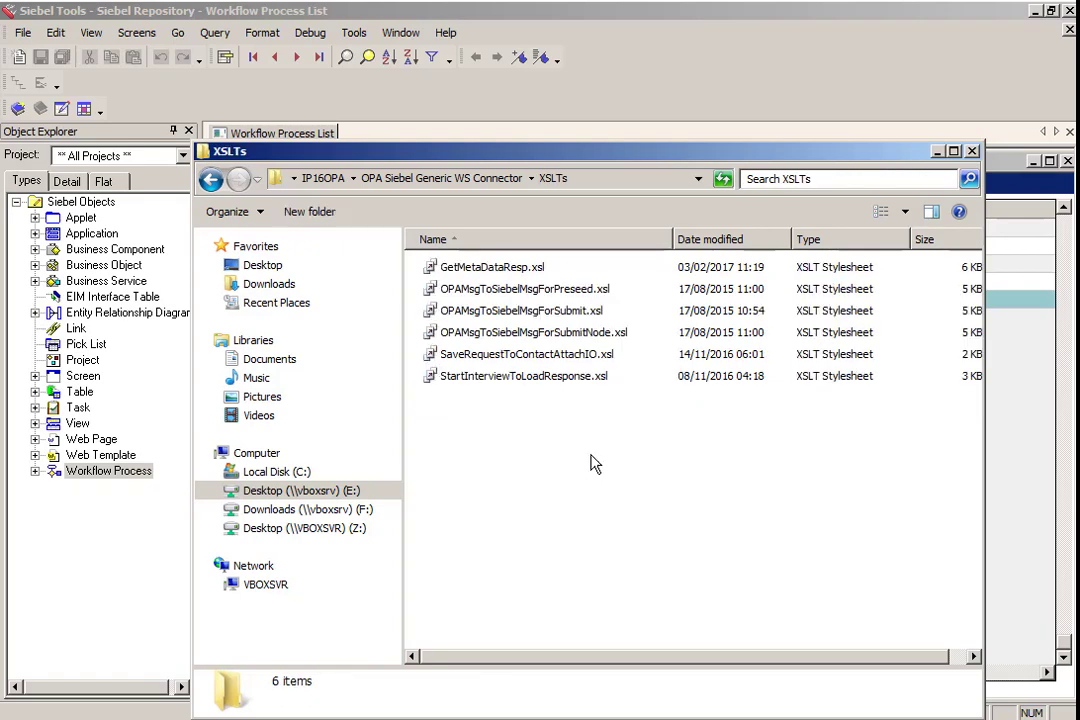
{"action": "left_click_drag", "start_coordinate": [586, 478], "coordinate": [428, 258]}
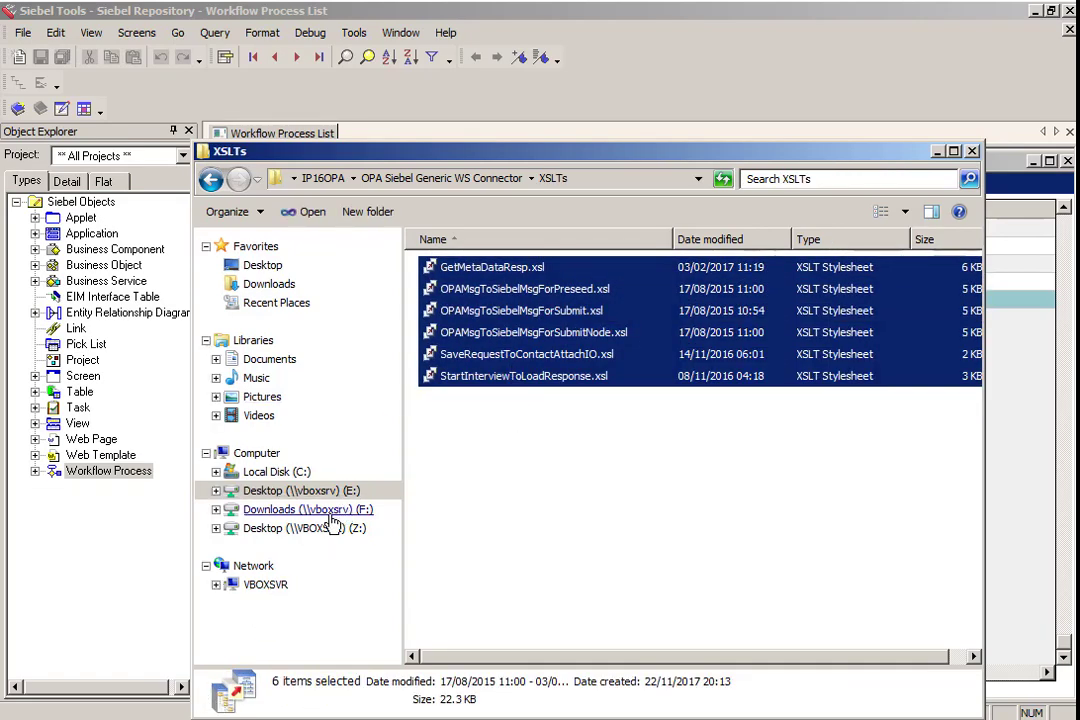
- Try to paste the XSL files into the C:\Siebel\16.0.0.0\ses\siebsrvr\XSLT folder, cancelling the file conflict
{"action": "left_click", "coordinate": [288, 477]}
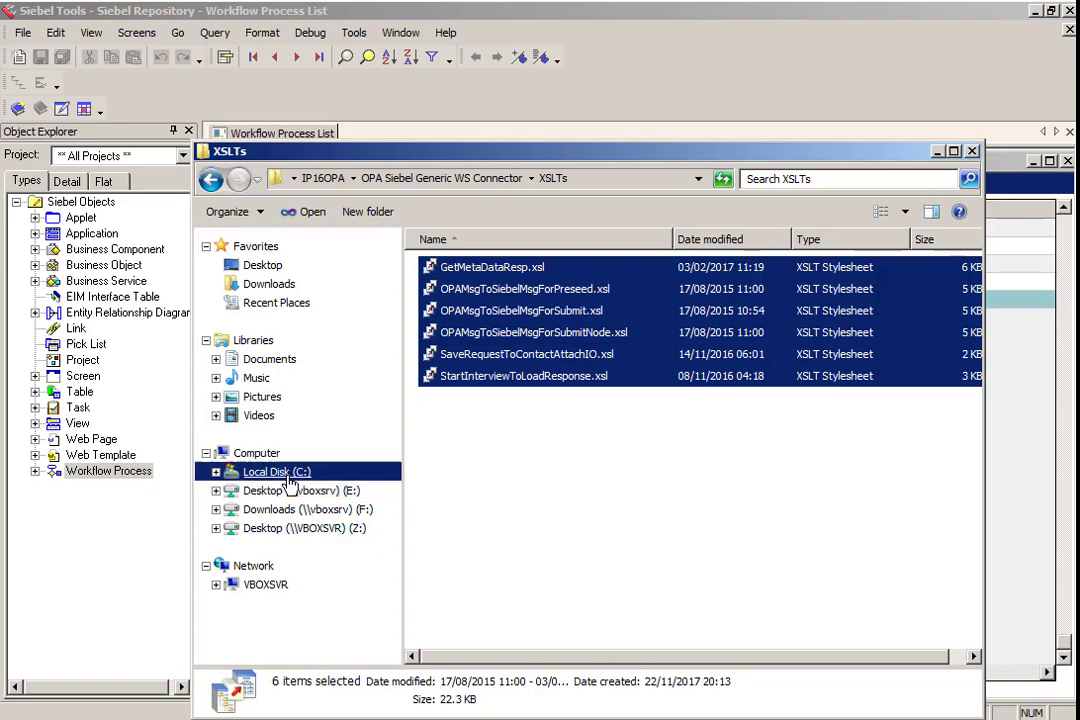
{"action": "double_click", "coordinate": [449, 392]}
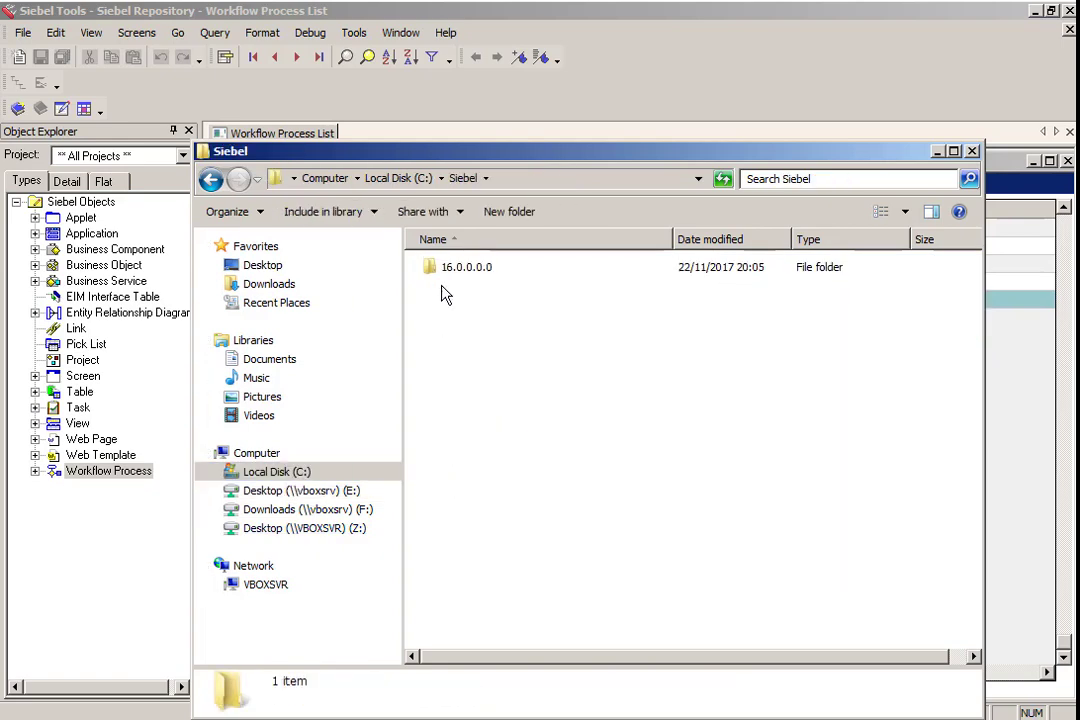
{"action": "left_click", "coordinate": [462, 268]}
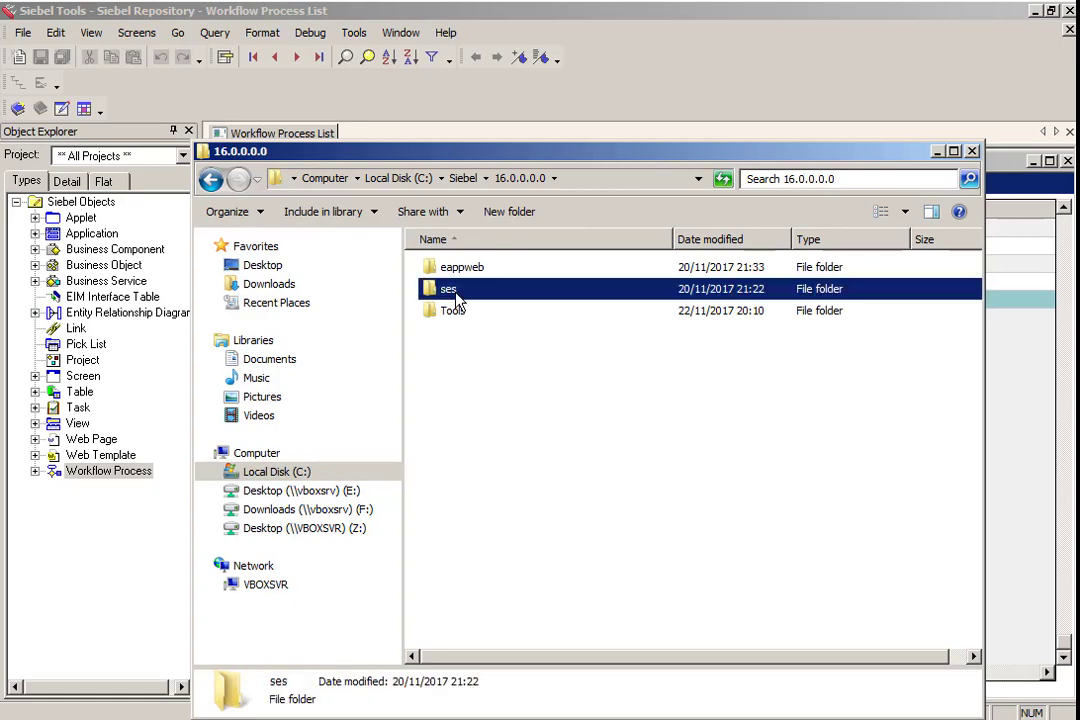
{"action": "double_click", "coordinate": [444, 289]}
{"action": "left_click", "coordinate": [472, 515]}
{"action": "double_click", "coordinate": [472, 510]}
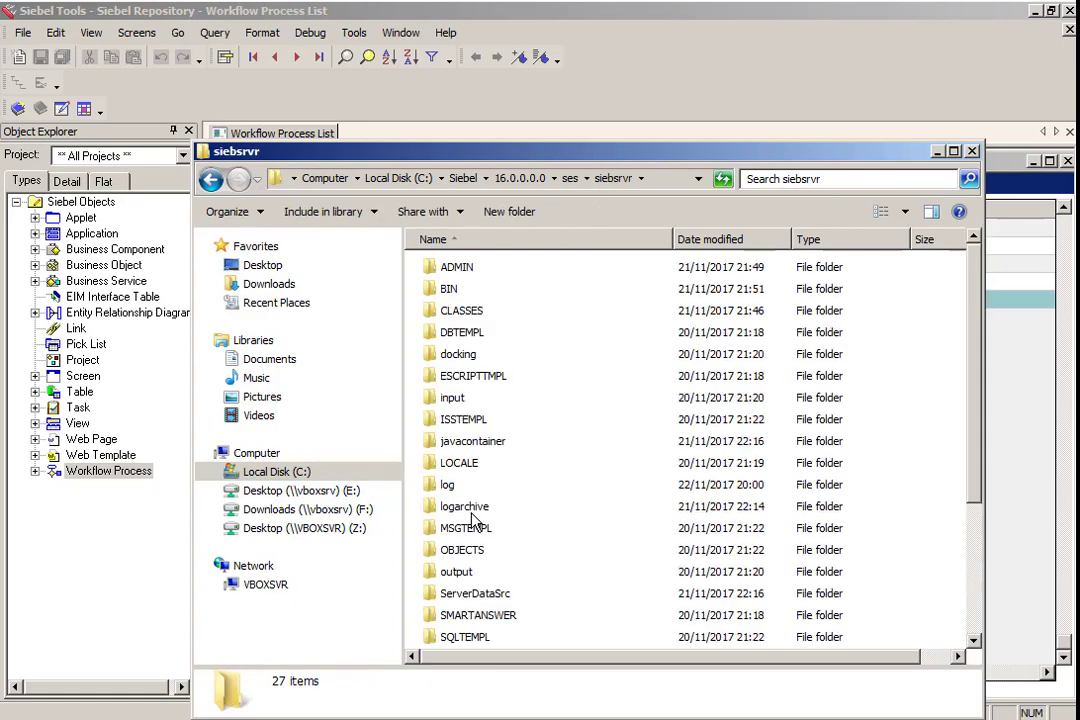
{"action": "scroll", "coordinate": [570, 497], "scroll_direction": "down", "scroll_amount": 2}
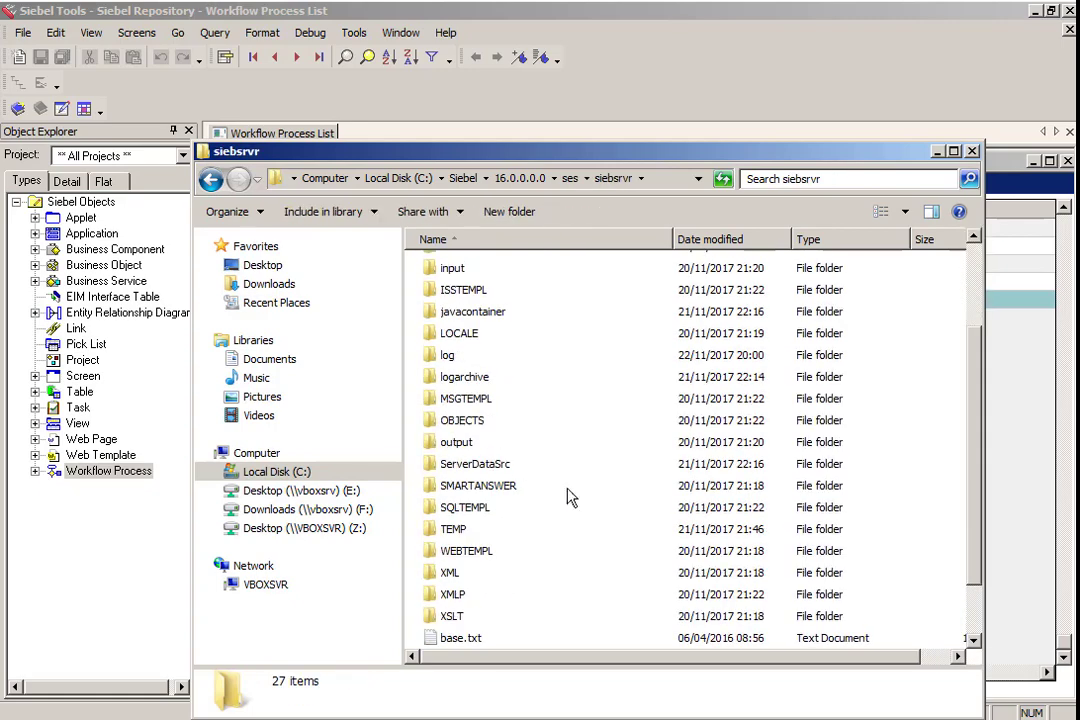
{"action": "double_click", "coordinate": [450, 616]}
{"action": "key", "text": "ctrl+v"}
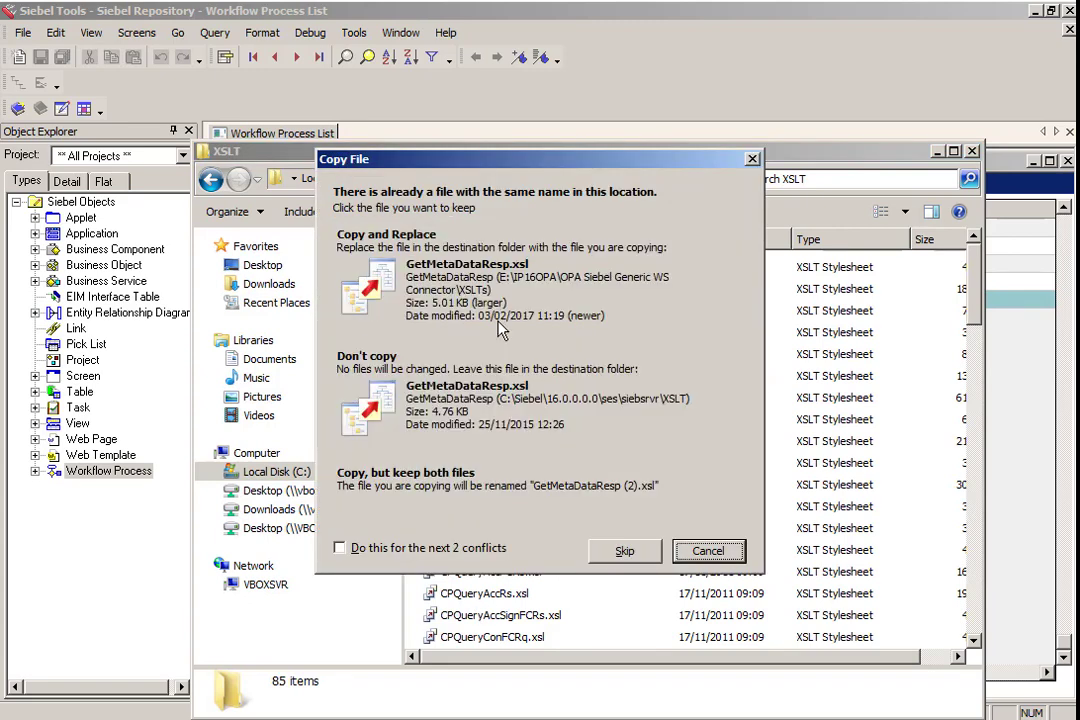
{"action": "left_click", "coordinate": [707, 550]}
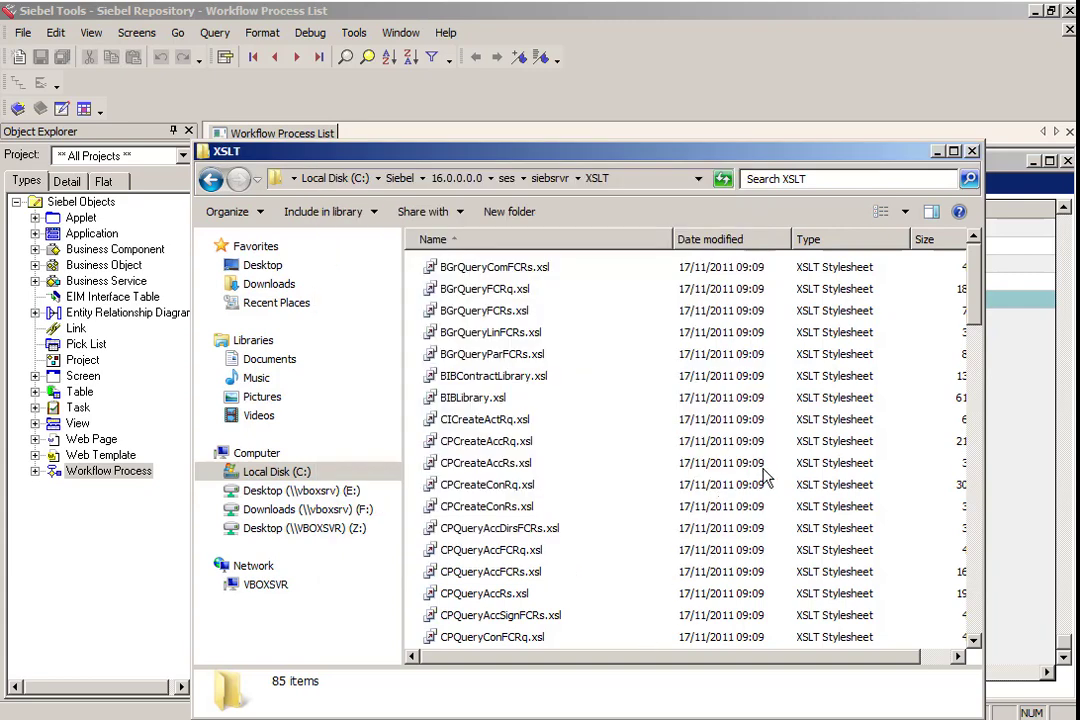
- Rename the existing GetMetaDataResp.xsl in the XSLT folder to GetMetaDataResp.old and paste the copied XSL files there
{"action": "scroll", "coordinate": [644, 412], "scroll_direction": "down", "scroll_amount": 1}
{"action": "key", "text": "ctrl+v"}
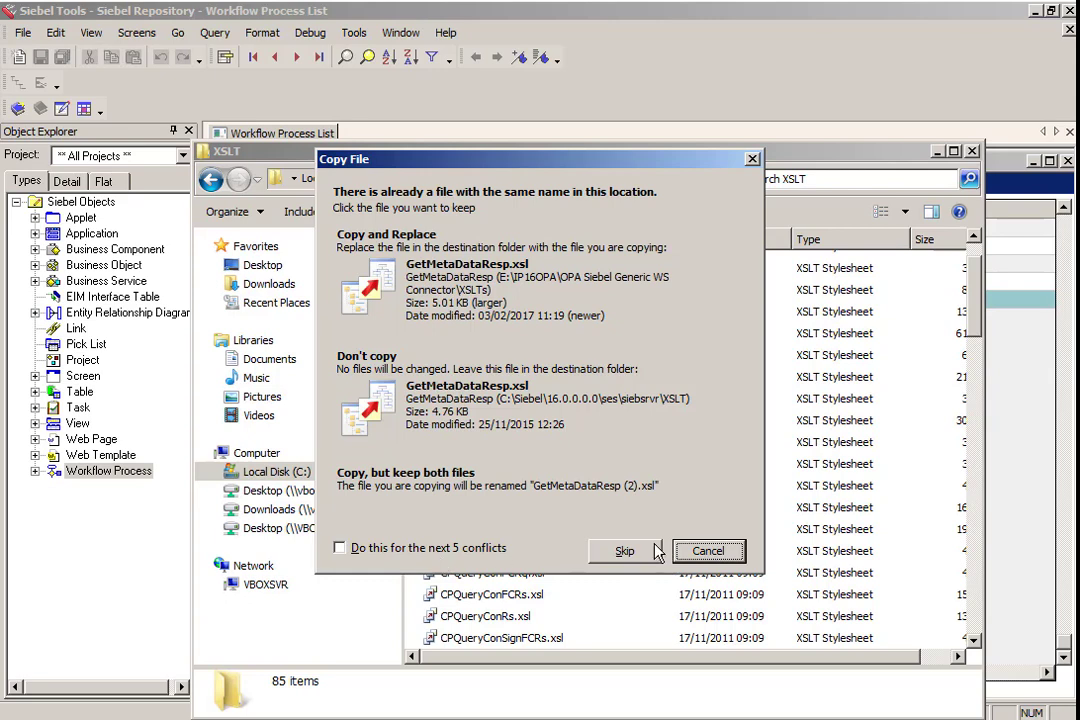
{"action": "left_click", "coordinate": [815, 313]}
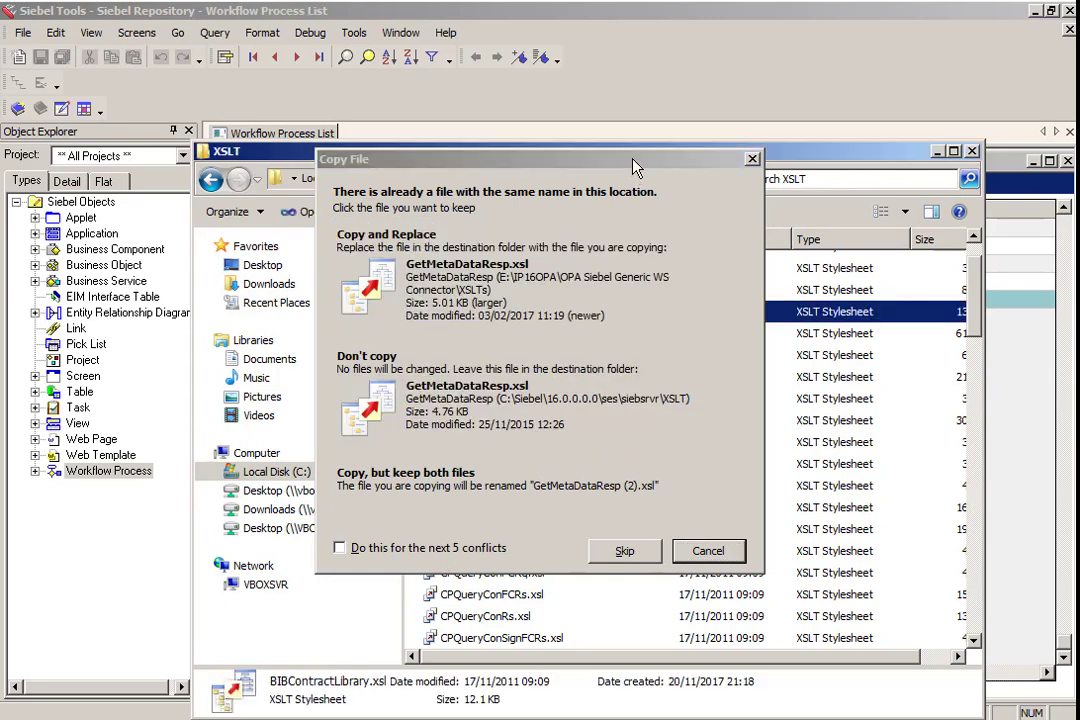
{"action": "left_click_drag", "start_coordinate": [632, 165], "coordinate": [323, 125]}
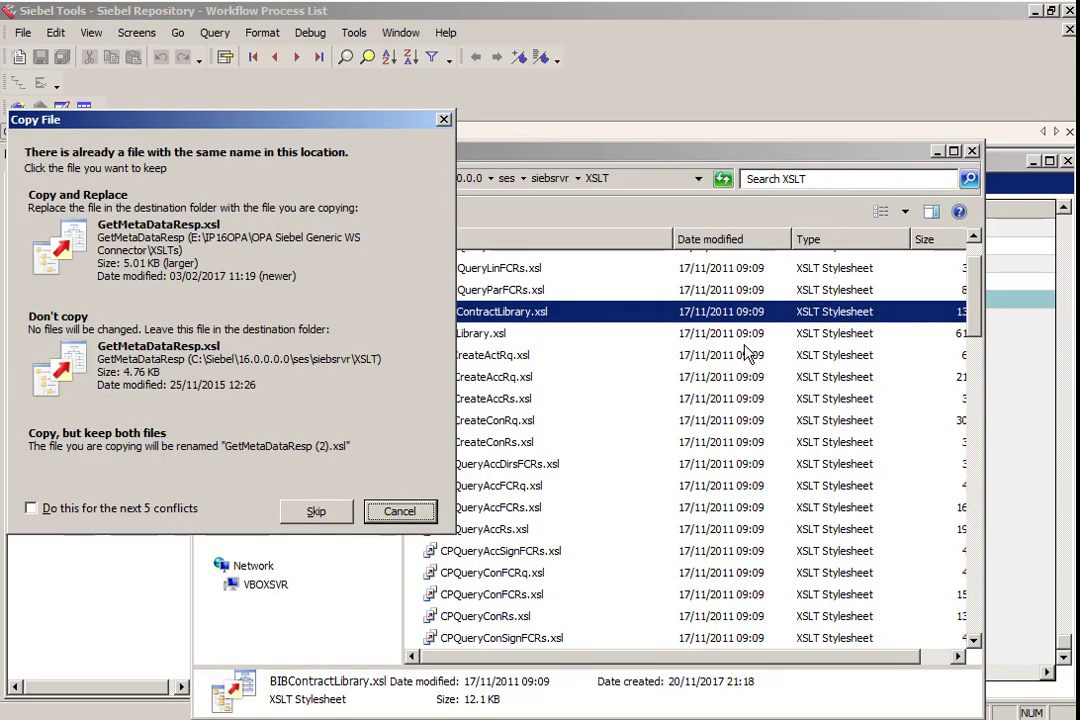
{"action": "left_click", "coordinate": [655, 162]}
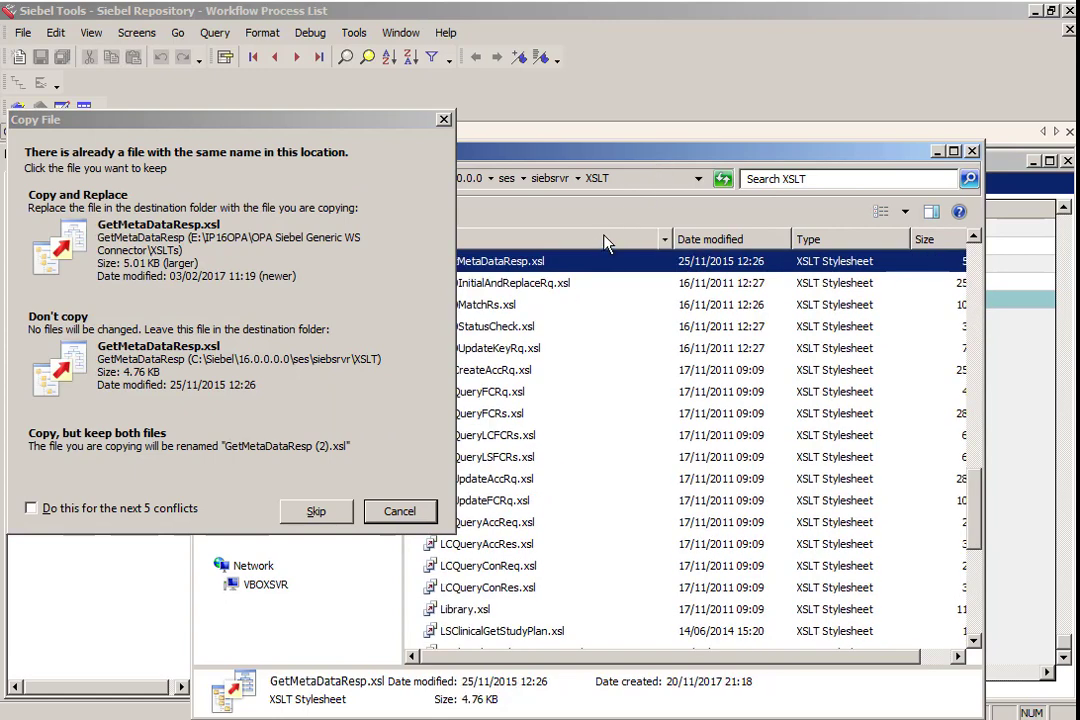
{"action": "key", "text": "F2"}
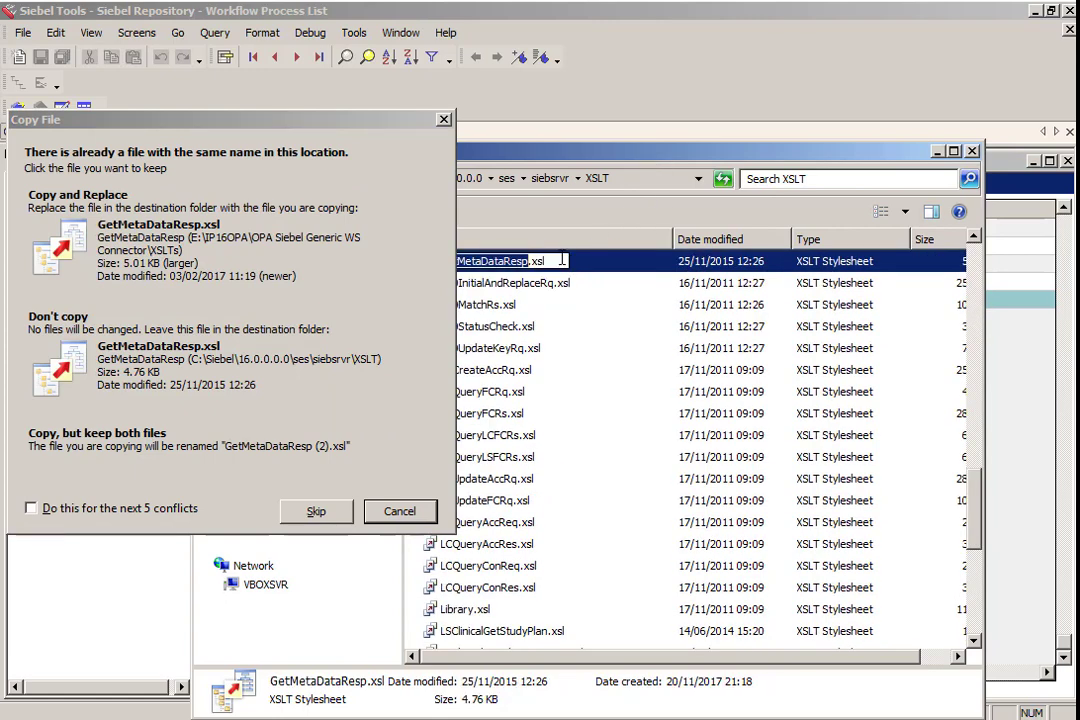
{"action": "key", "text": "BackSpace"}
{"action": "key", "text": "BackSpace"}
{"action": "key", "text": "BackSpace"}
{"action": "type", "text": "old"}
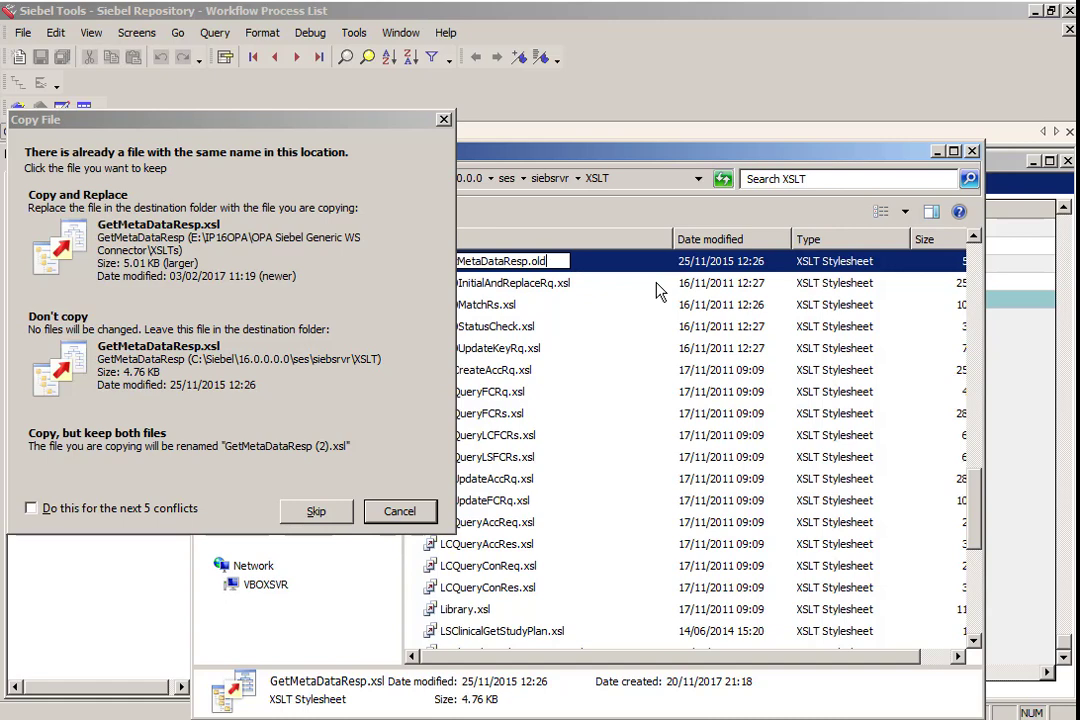
{"action": "key", "text": "Return"}
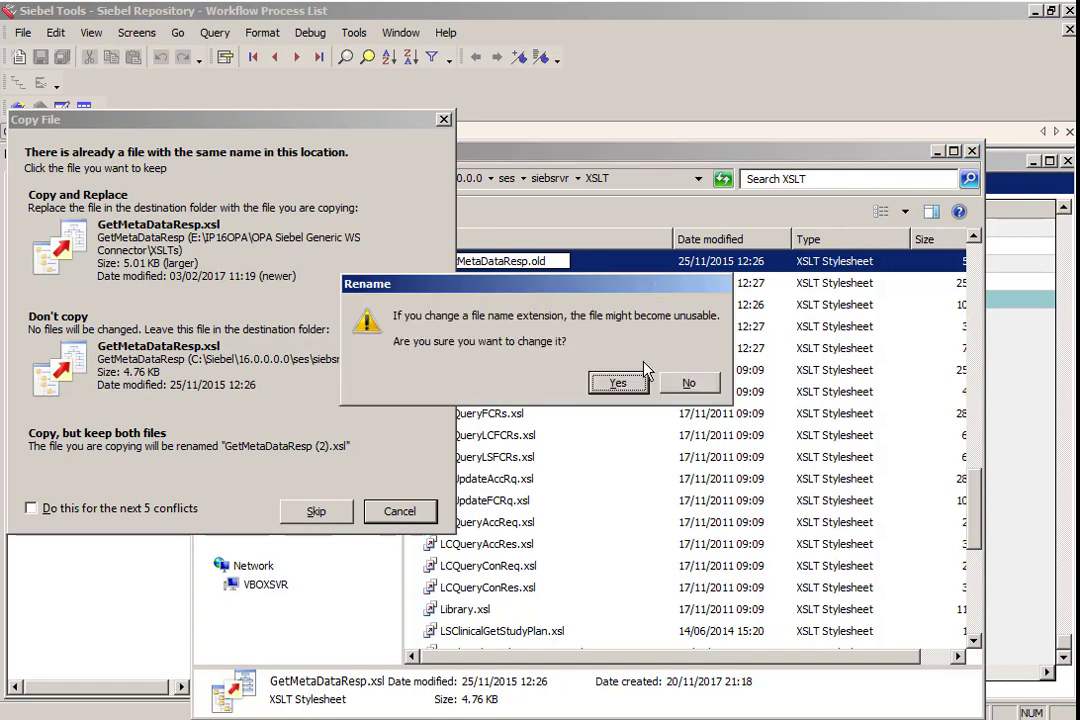
{"action": "left_click", "coordinate": [634, 384]}
{"action": "left_click", "coordinate": [393, 513]}
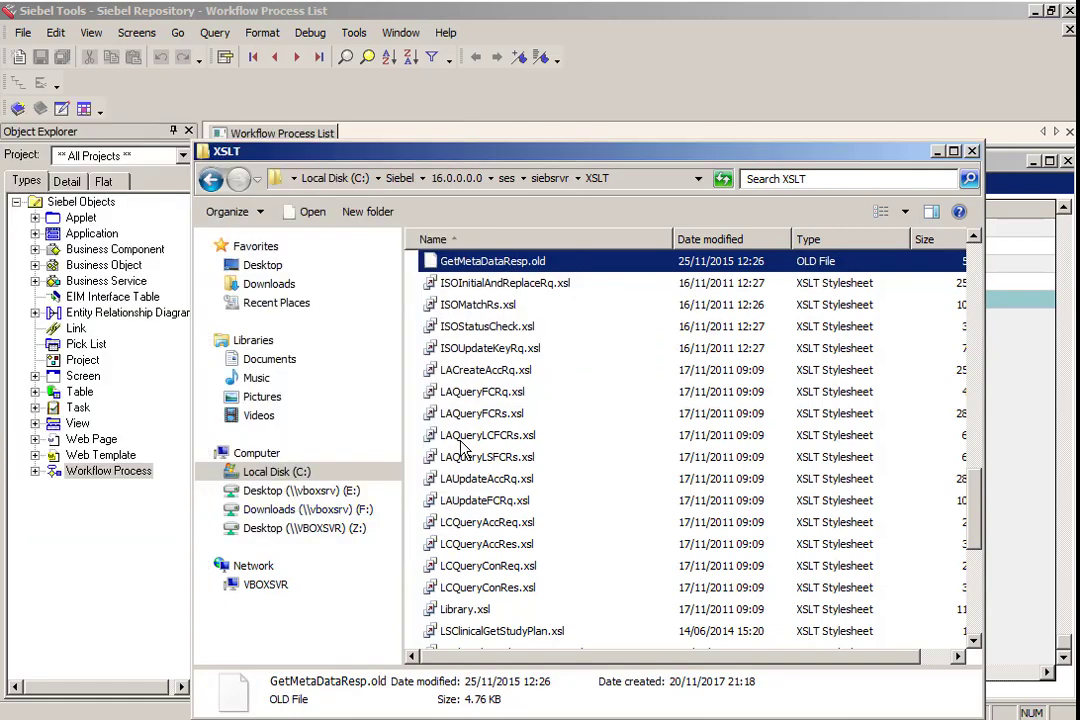
{"action": "key", "text": "ctrl+v"}
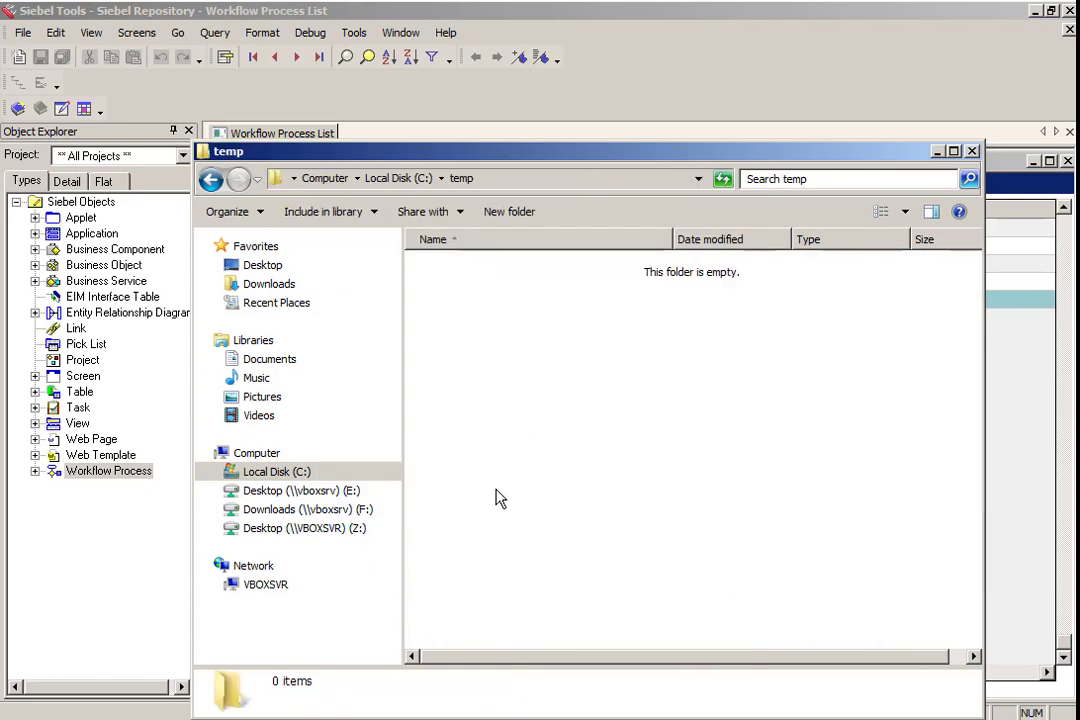
- Copy all six XSL files from the OPA Siebel Generic WS Connector XSLTs folder into C:\temp
{"action": "key", "text": "ctrl+v"}
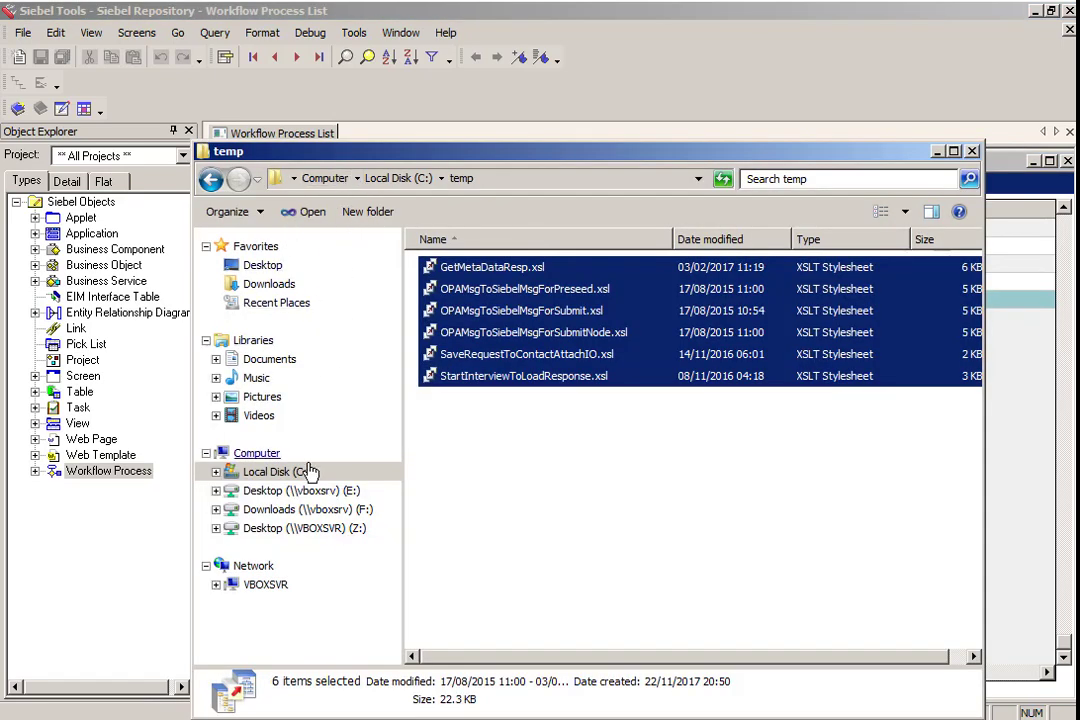
{"action": "left_click", "coordinate": [300, 491]}
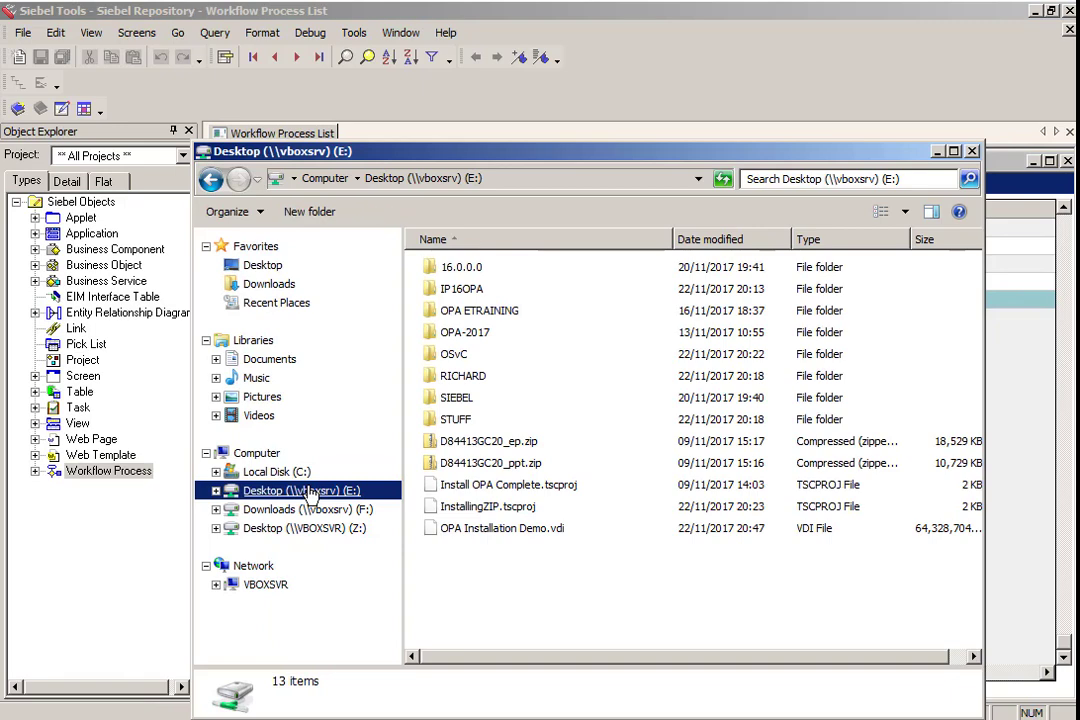
{"action": "double_click", "coordinate": [463, 288]}
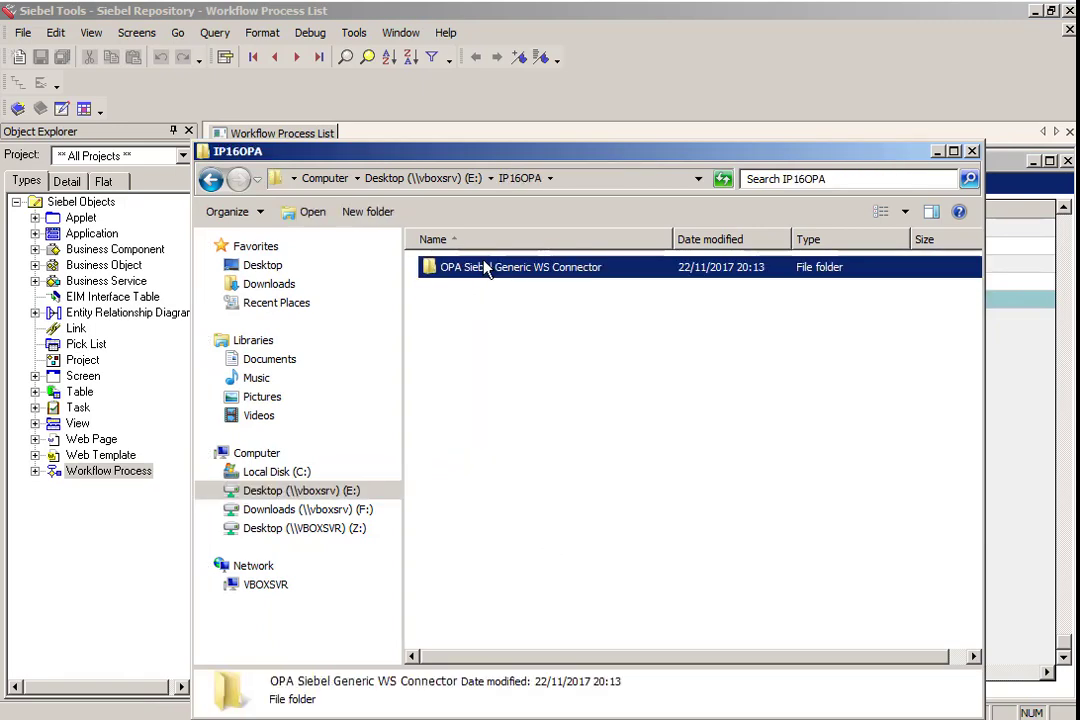
{"action": "double_click", "coordinate": [480, 267]}
{"action": "double_click", "coordinate": [454, 398]}
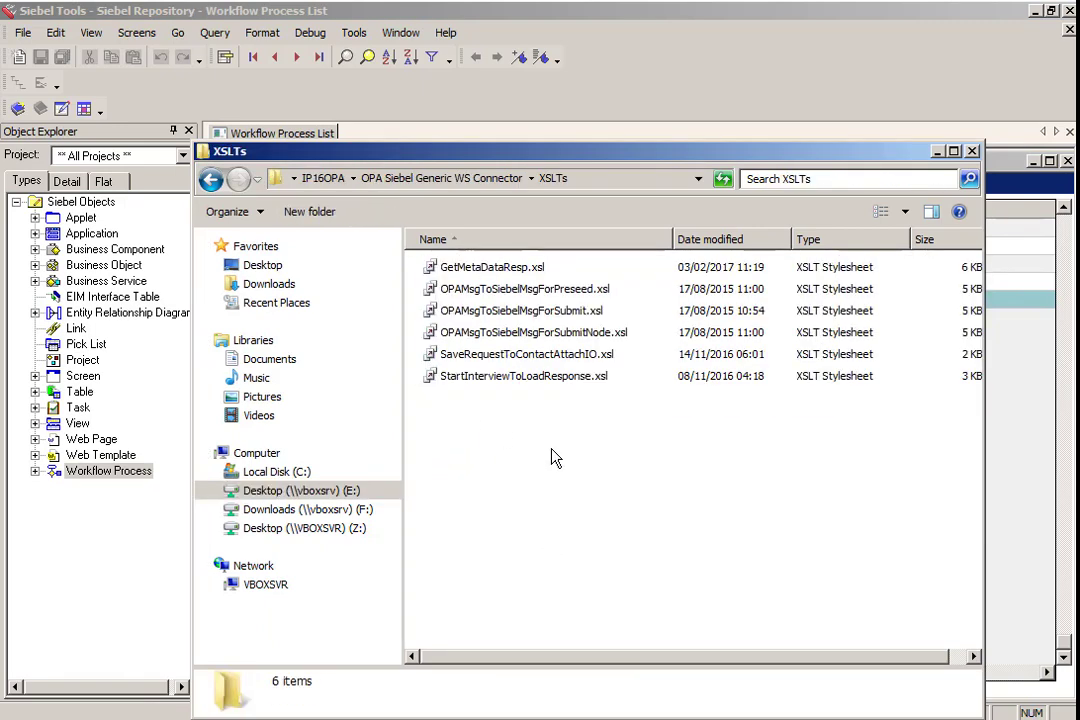
{"action": "key", "text": "ctrl+a"}
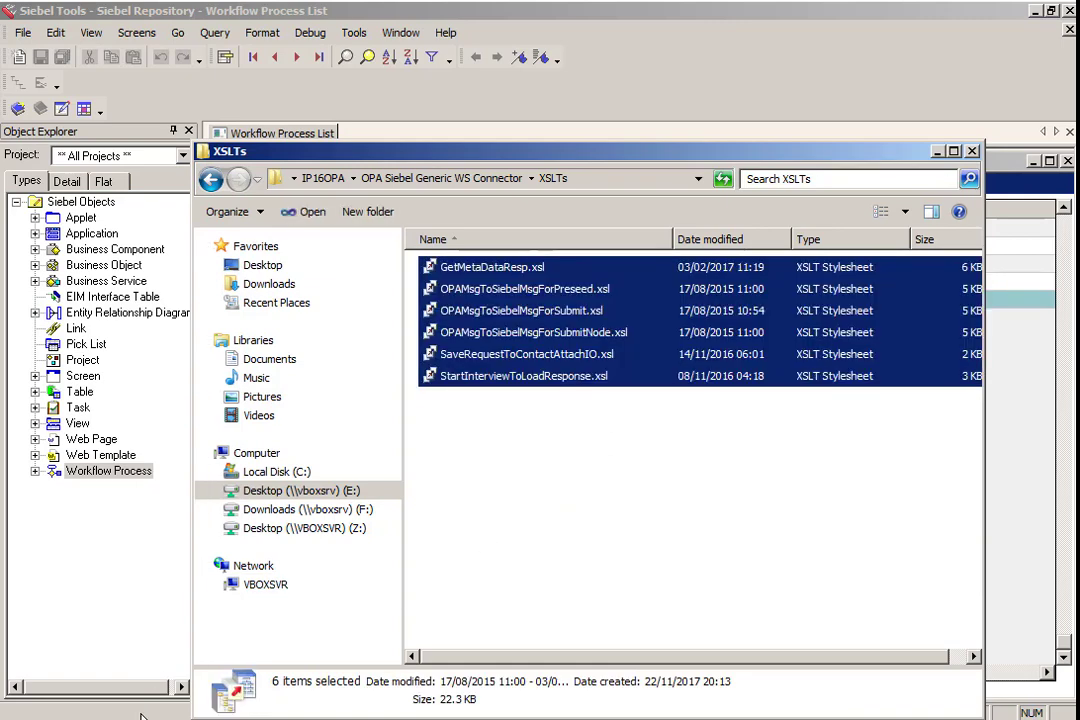
{"action": "left_click", "coordinate": [289, 476]}
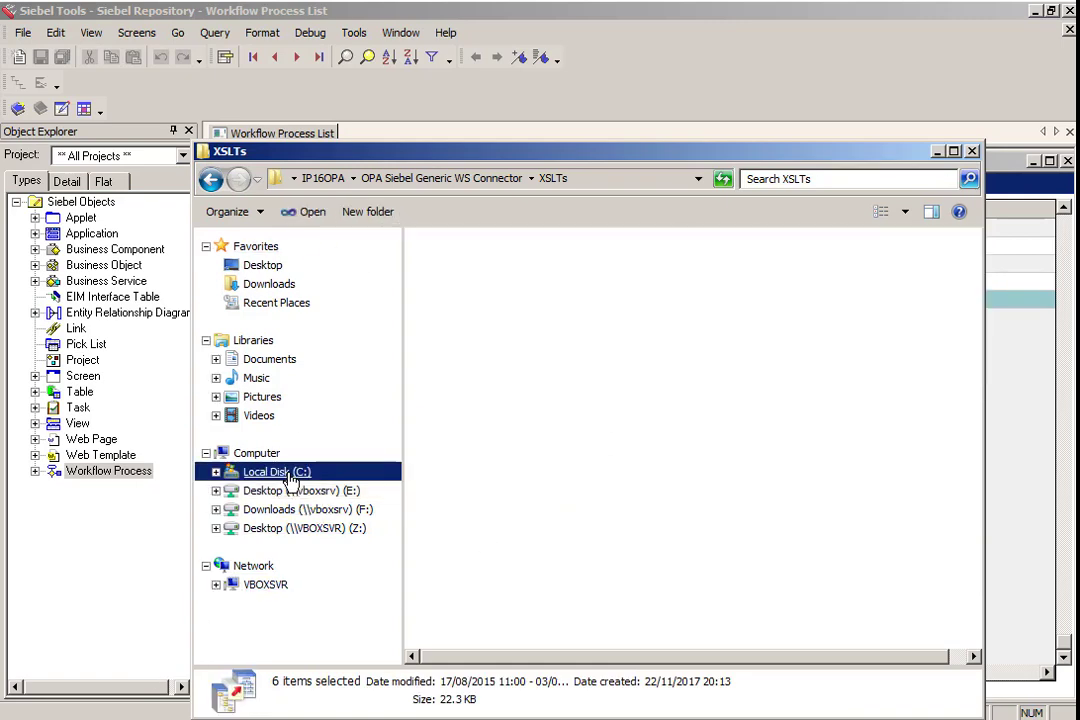
{"action": "double_click", "coordinate": [455, 490]}
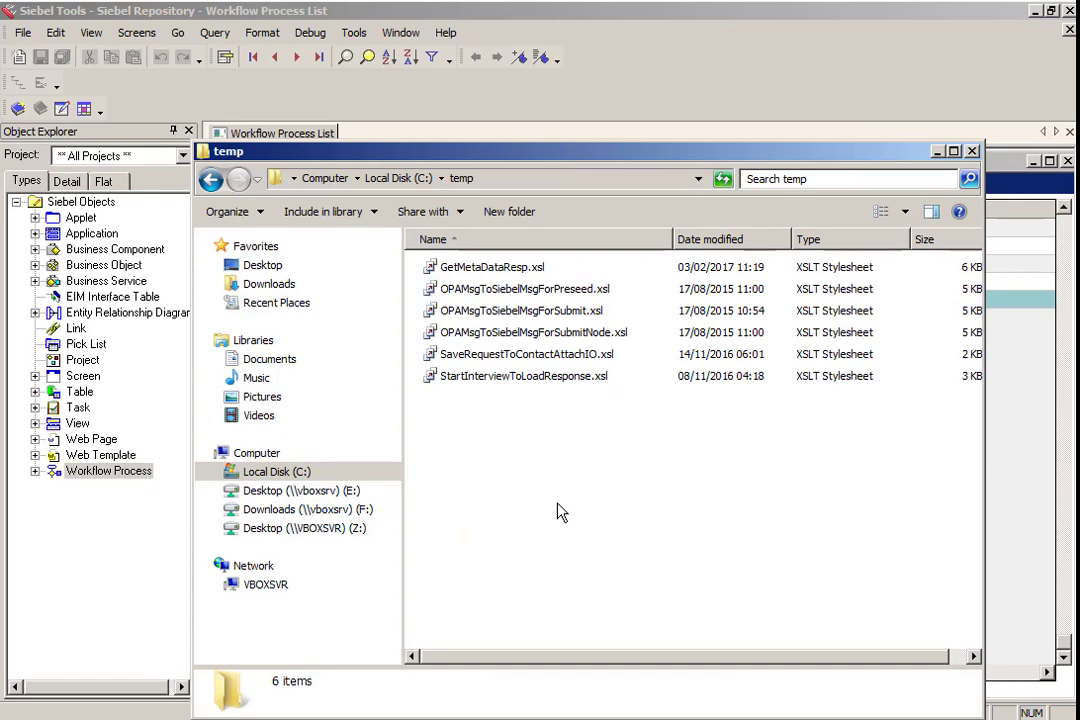
{"action": "key", "text": "ctrl+v"}
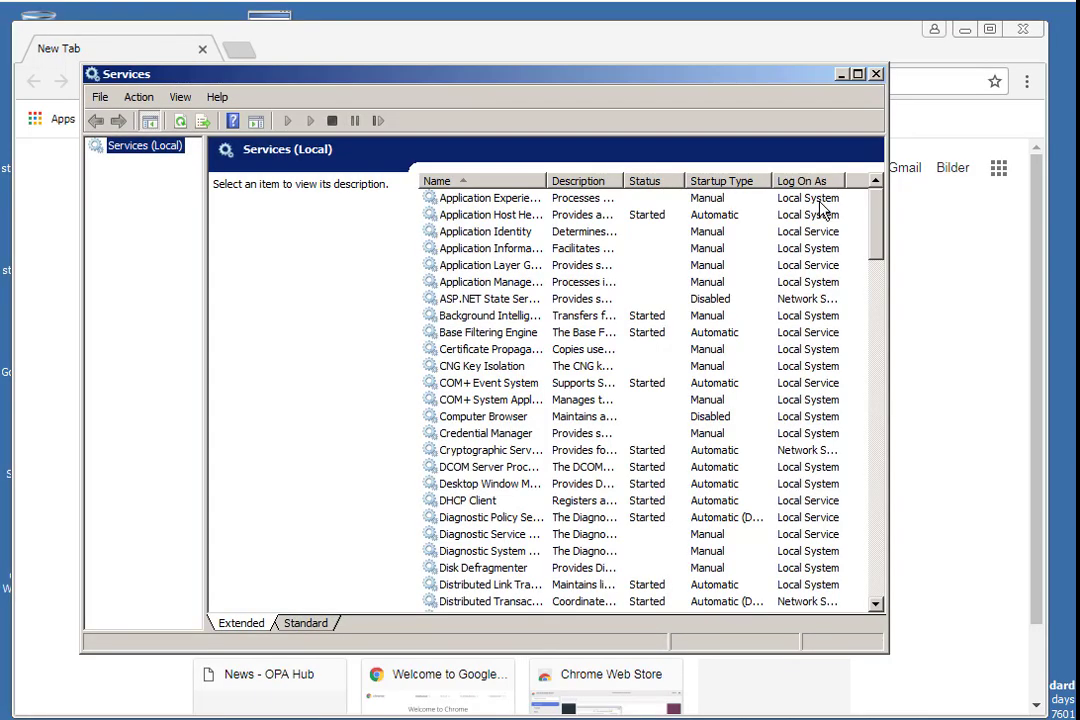
- Switch to Services, start the Siebel Server [Siebel_S1] service and close the Services window
{"action": "left_click_drag", "start_coordinate": [873, 229], "coordinate": [832, 448]}
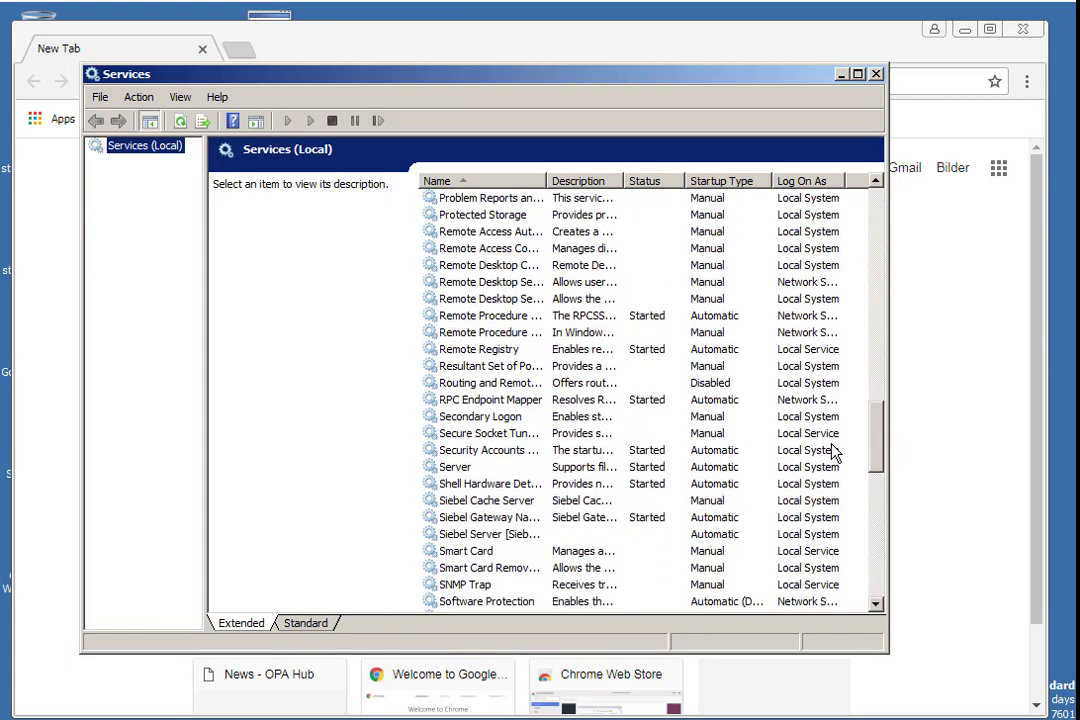
{"action": "left_click", "coordinate": [511, 535]}
{"action": "left_click", "coordinate": [310, 120]}
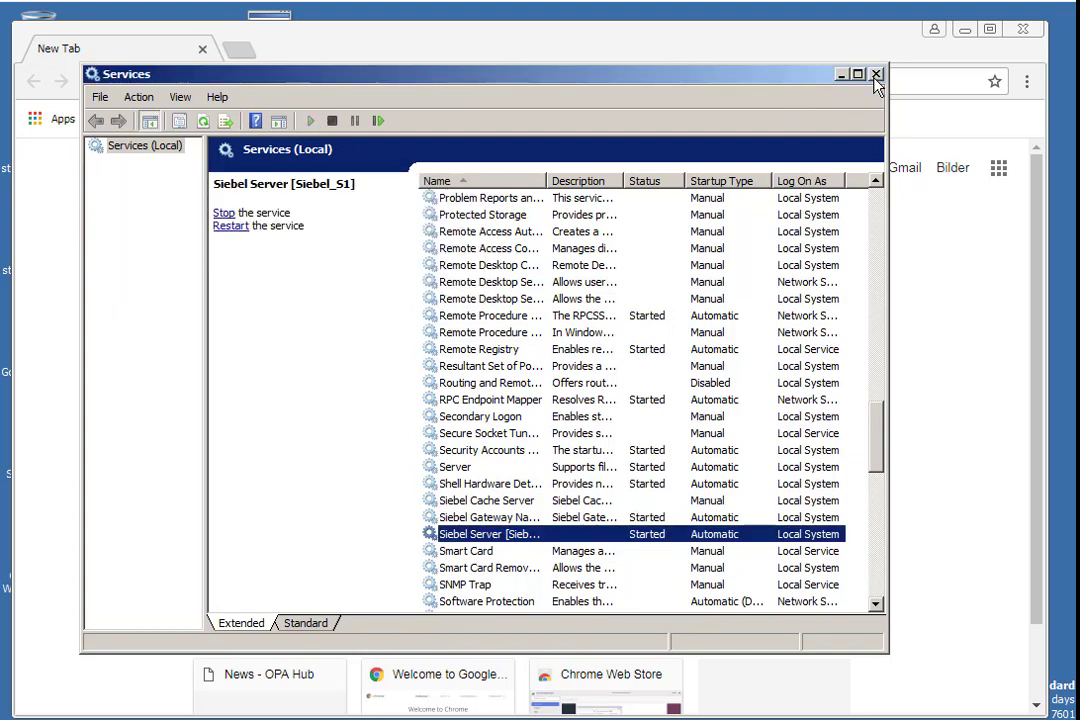
{"action": "left_click", "coordinate": [875, 75]}
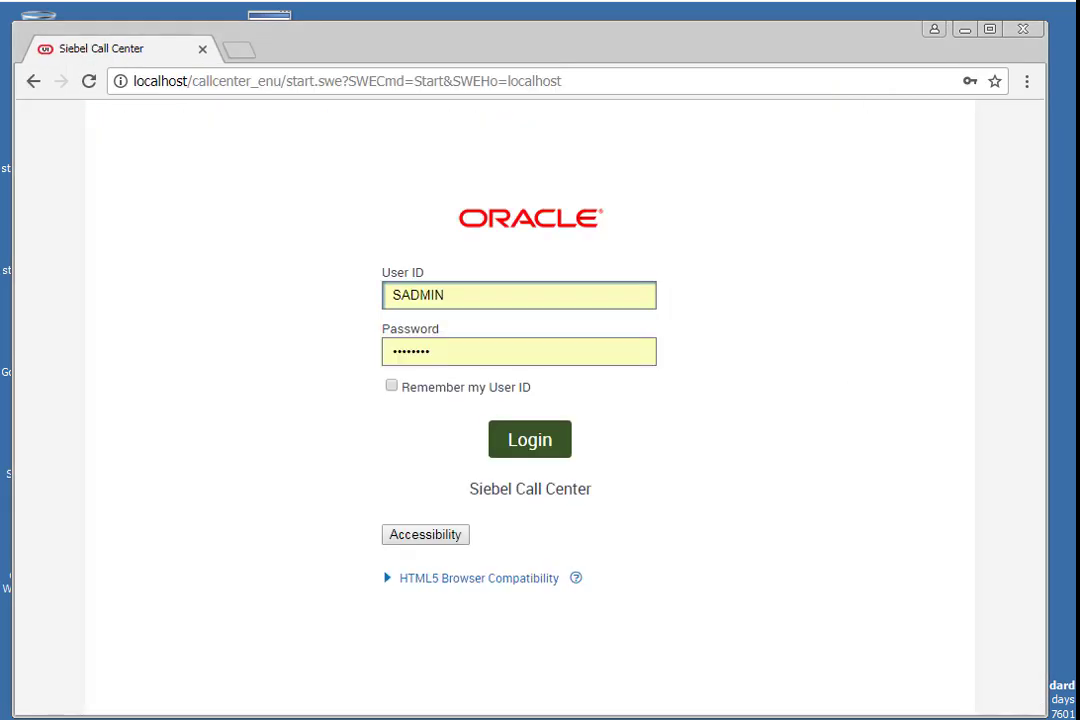
- Log in to Siebel Call Center and query inbound web services whose names start with OPA*
{"action": "left_click", "coordinate": [546, 441]}
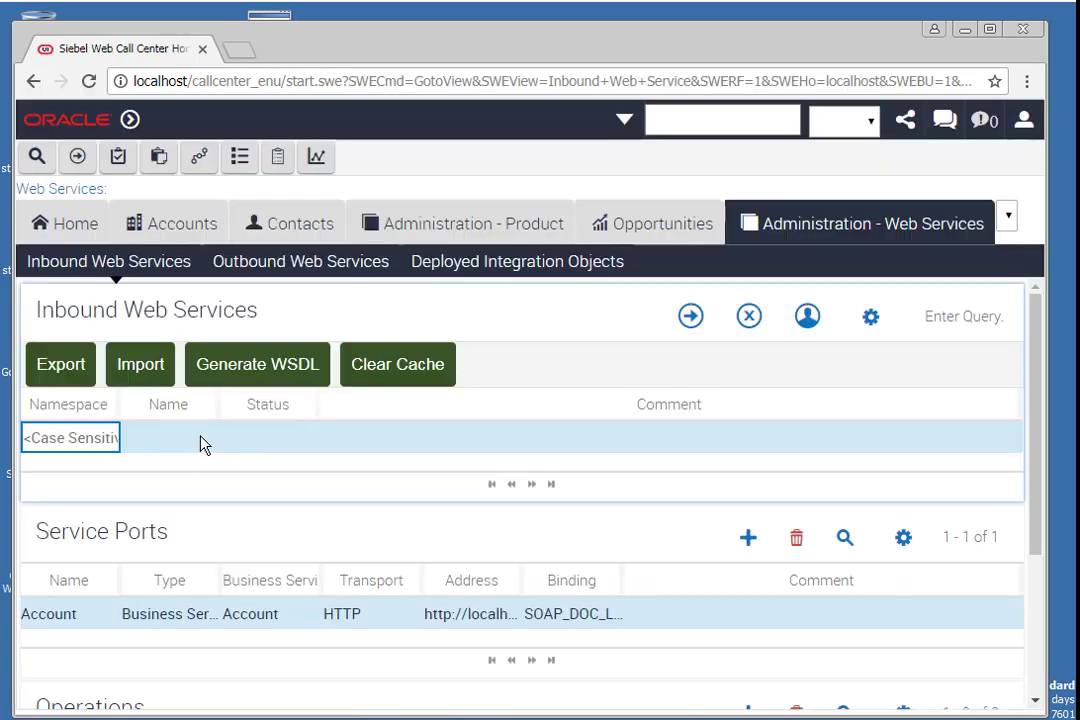
{"action": "left_click", "coordinate": [164, 447]}
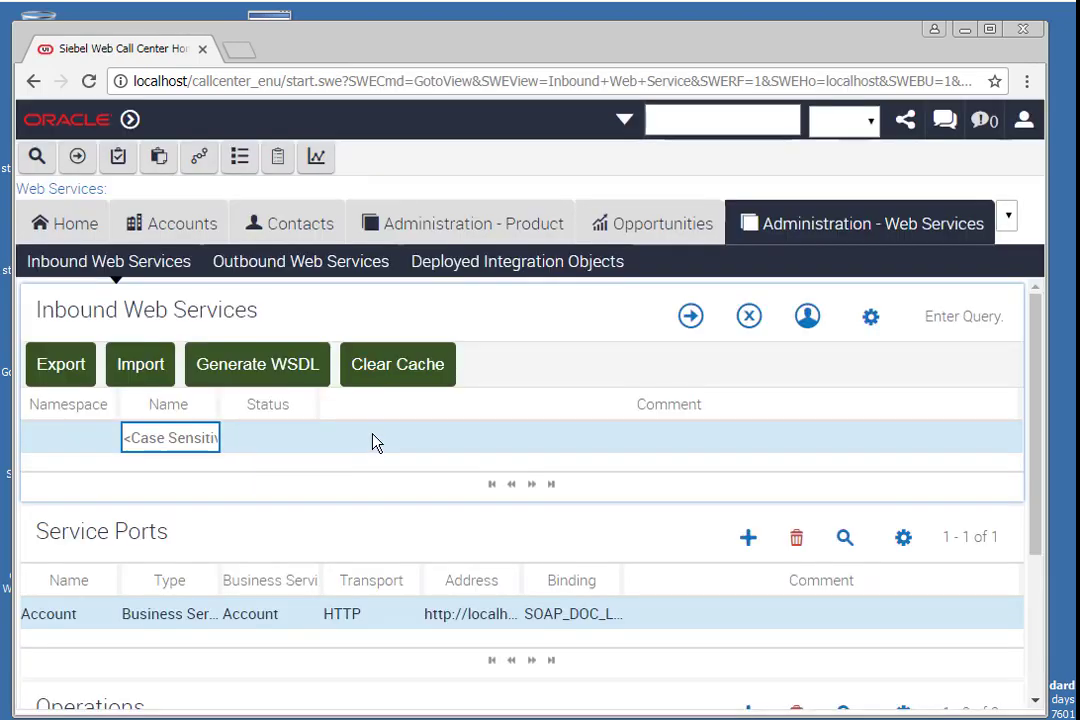
{"action": "type", "text": "OPA*"}
{"action": "key", "text": "Return"}
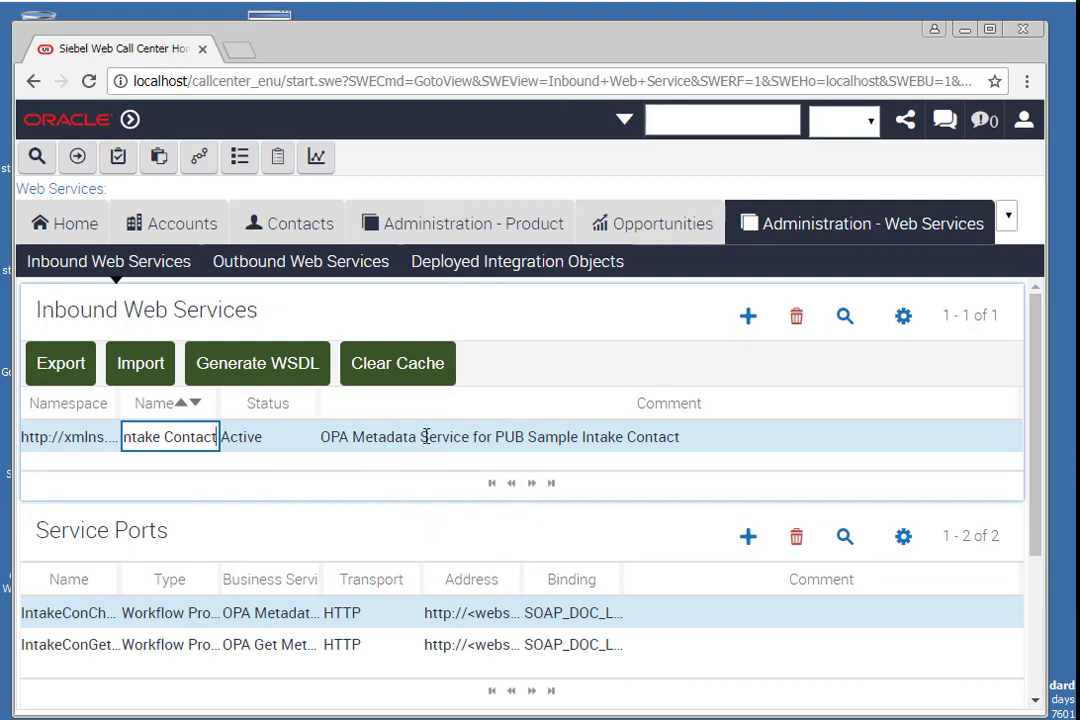
- Append OLD to the existing OPA Metadata Service for PUB Sample Intake Contact service name and clear the cache
{"action": "left_click", "coordinate": [395, 440]}
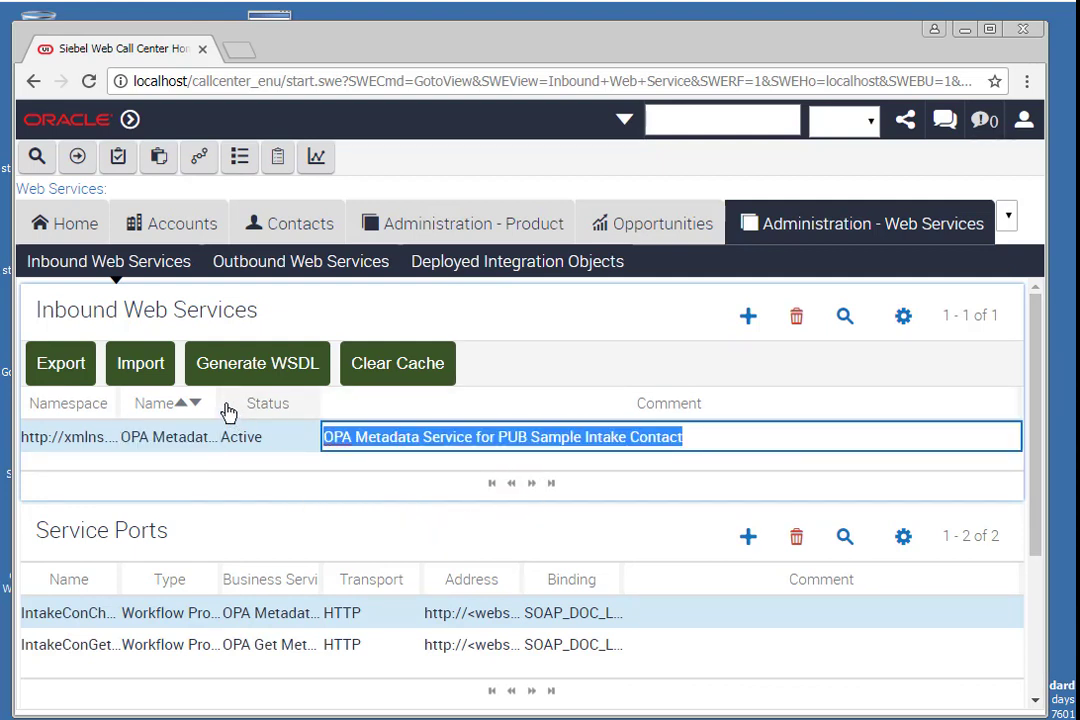
{"action": "left_click_drag", "start_coordinate": [219, 397], "coordinate": [578, 425]}
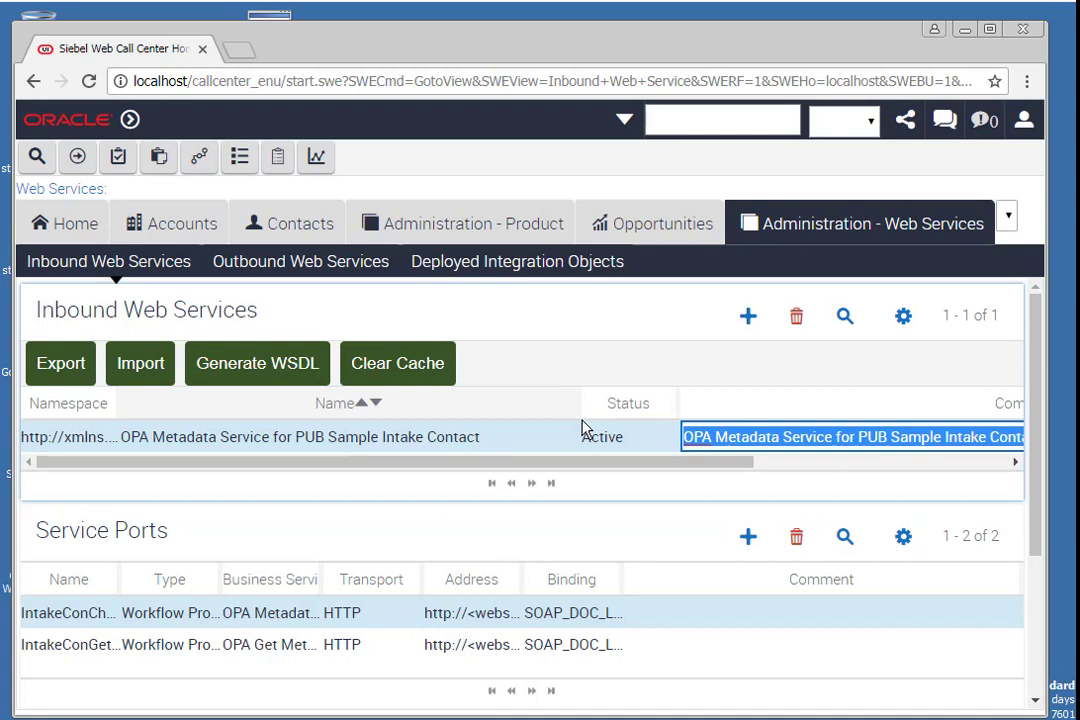
{"action": "left_click", "coordinate": [515, 440]}
{"action": "left_click", "coordinate": [520, 437]}
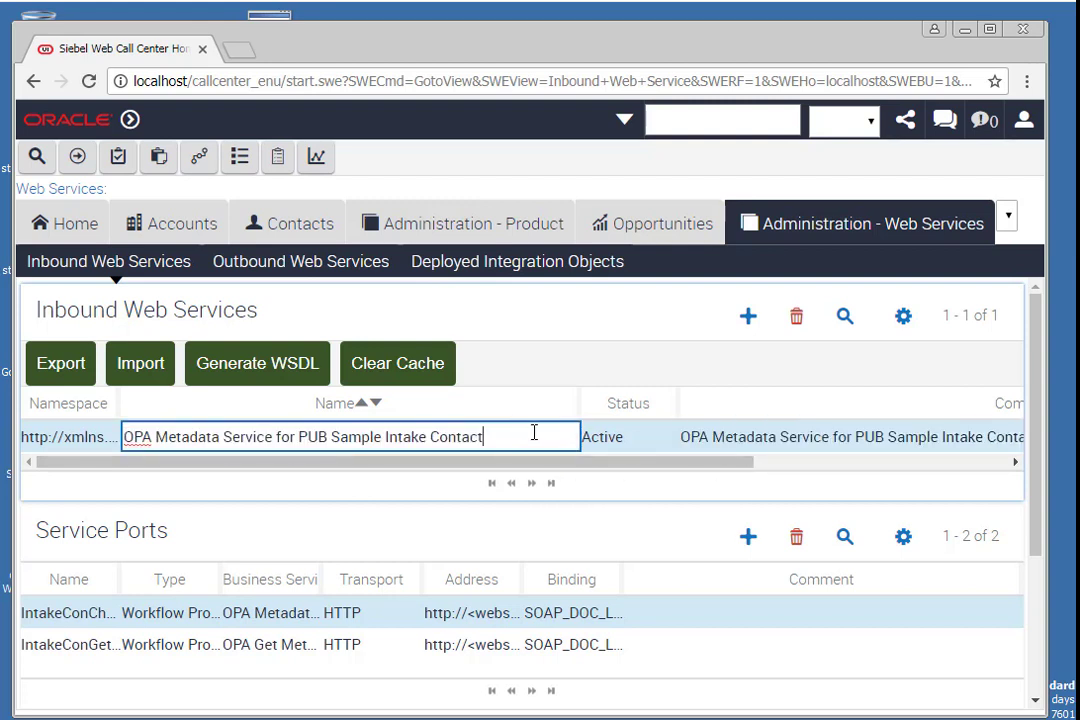
{"action": "type", "text": "OLD"}
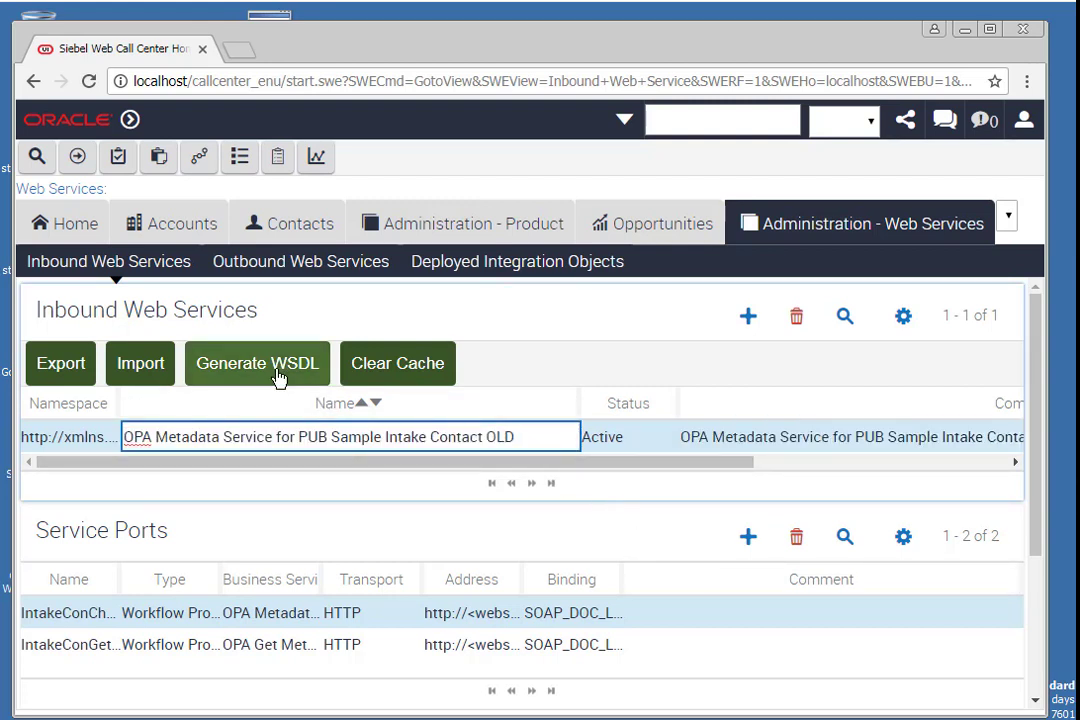
{"action": "left_click", "coordinate": [398, 371]}
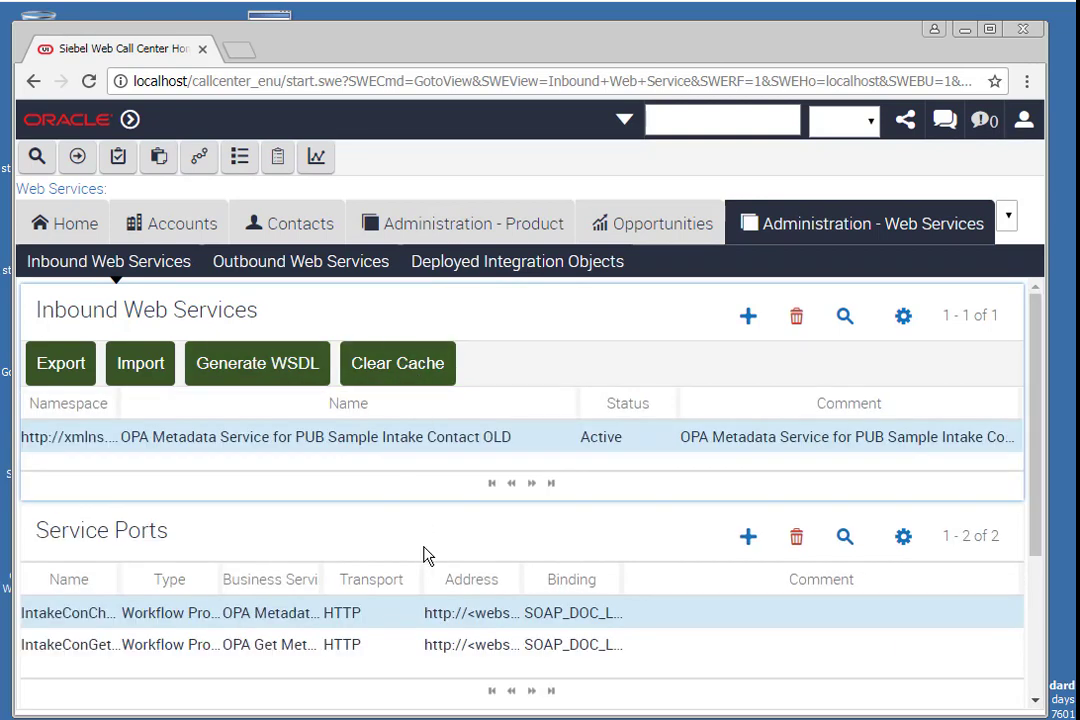
- Import the web service file OPA Generic Connection.XML from the connector's Inbound Web Service folder
{"action": "left_click", "coordinate": [145, 373]}
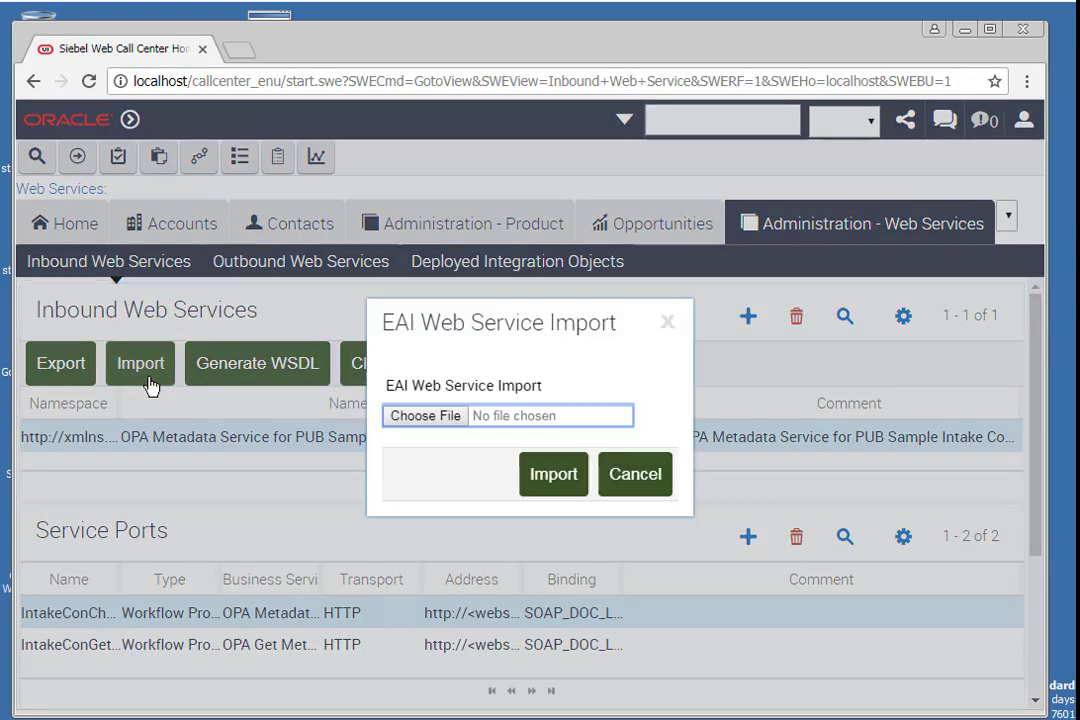
{"action": "left_click", "coordinate": [444, 420]}
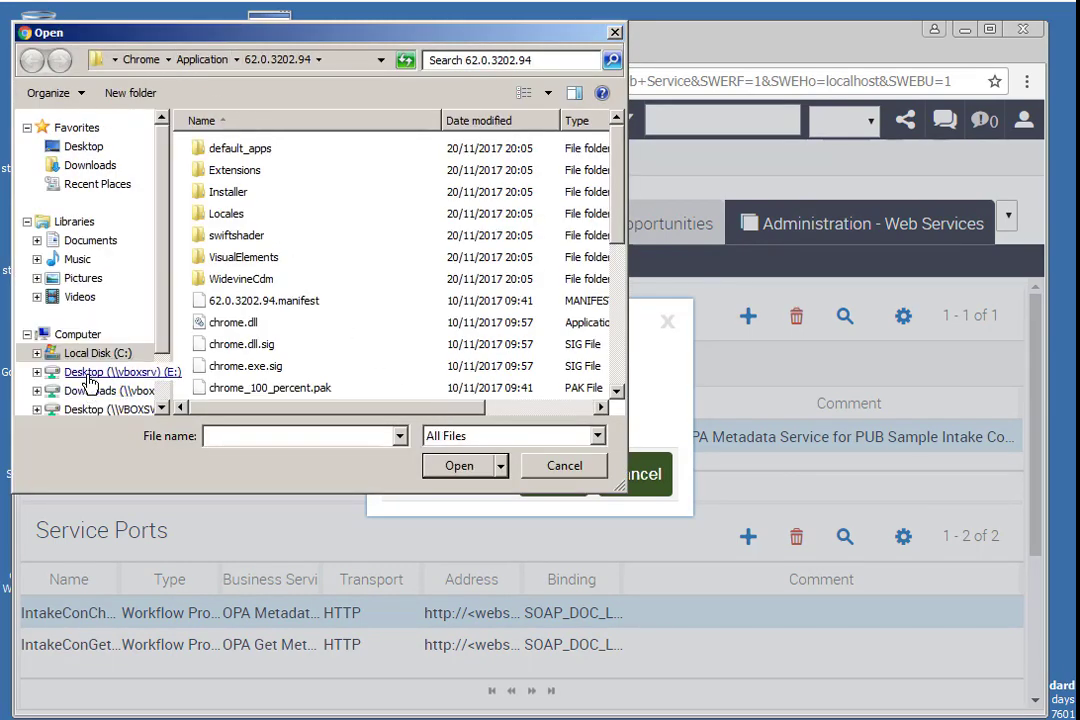
{"action": "left_click", "coordinate": [90, 374]}
{"action": "left_click", "coordinate": [238, 158]}
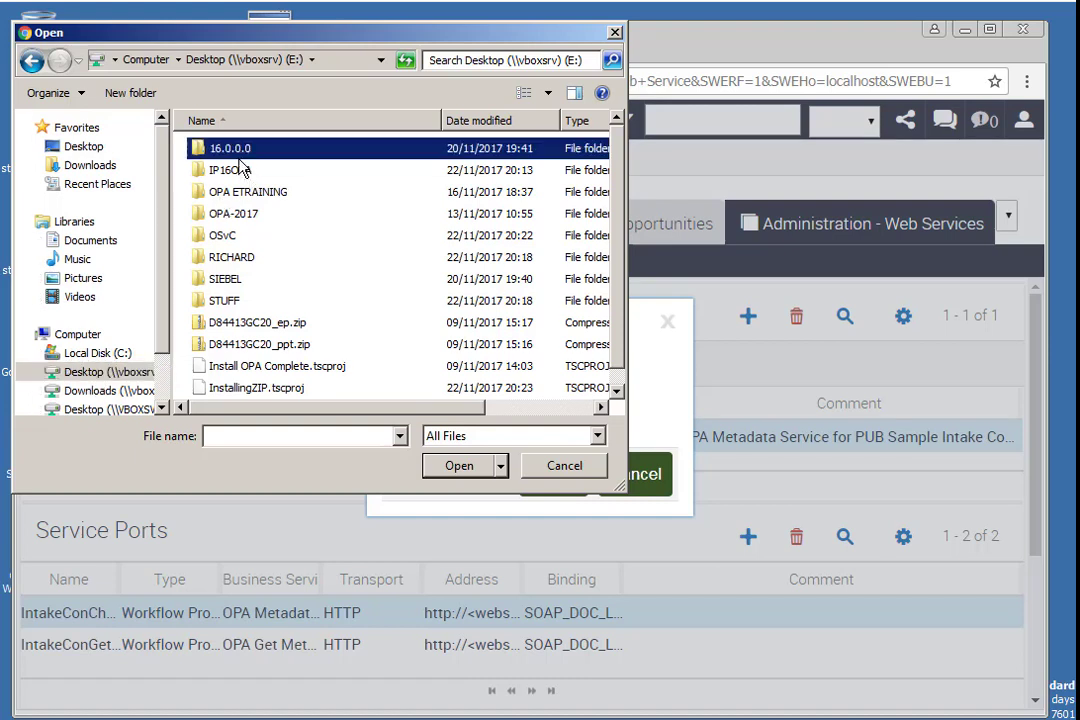
{"action": "double_click", "coordinate": [241, 170]}
{"action": "left_click", "coordinate": [270, 147]}
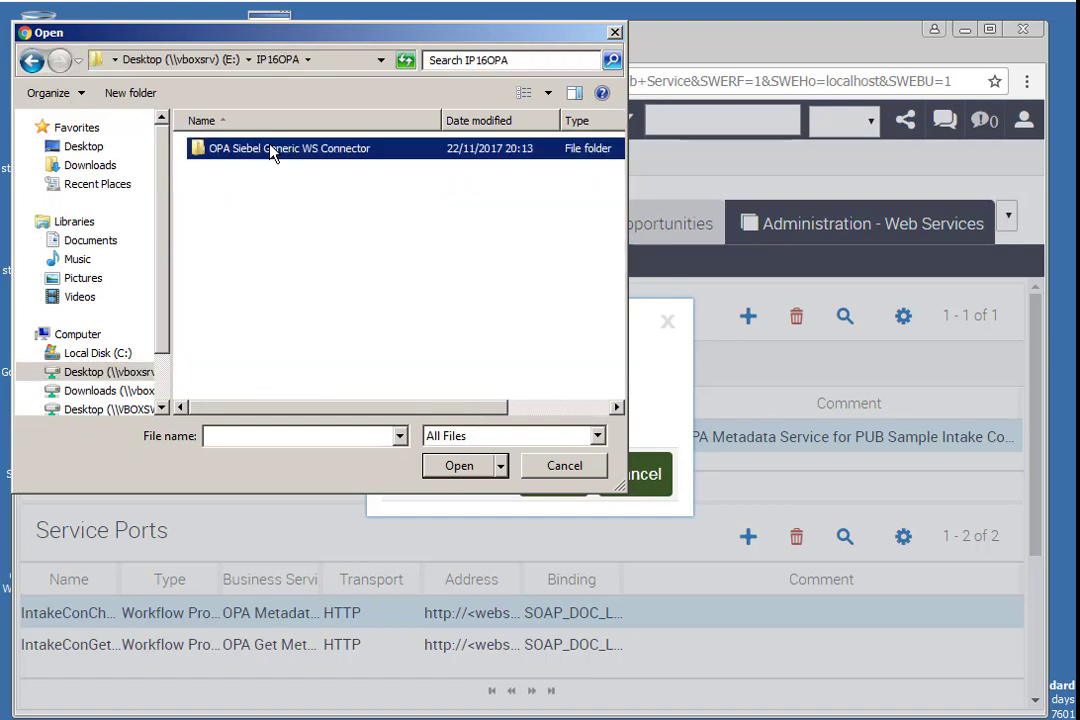
{"action": "double_click", "coordinate": [270, 149]}
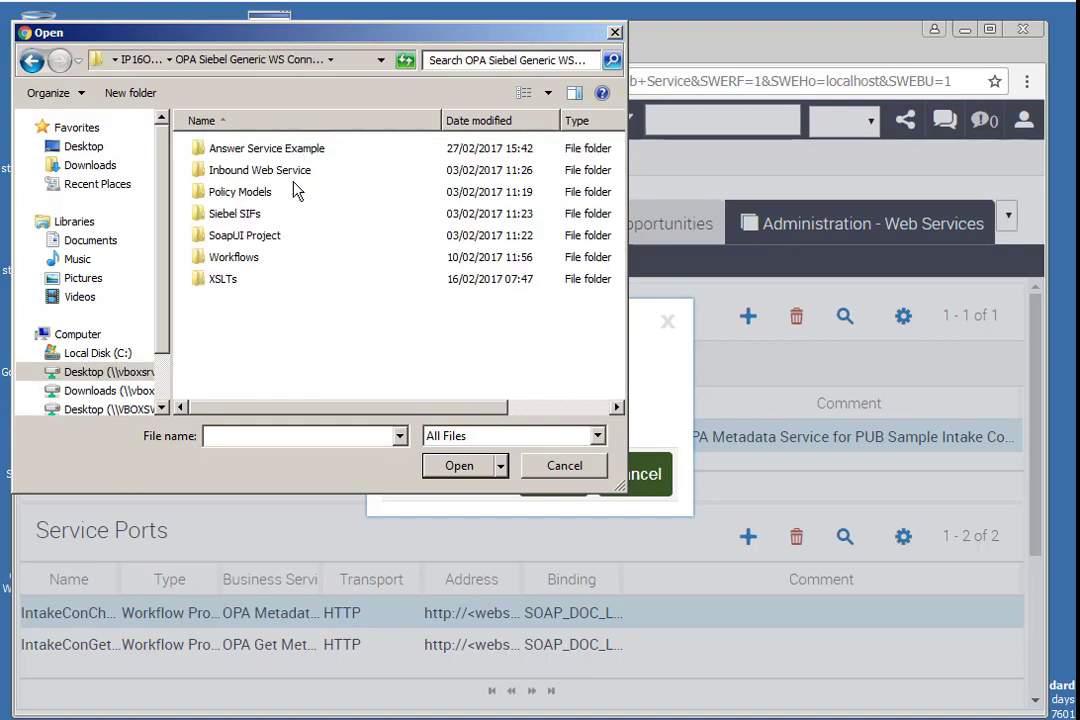
{"action": "double_click", "coordinate": [292, 171]}
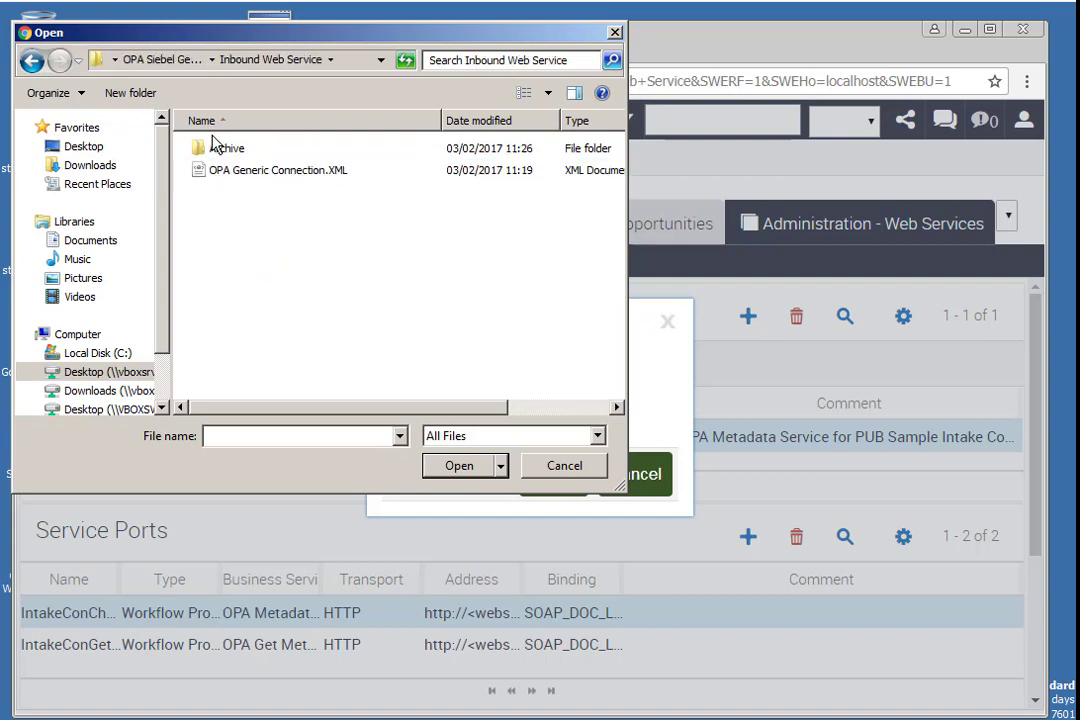
{"action": "double_click", "coordinate": [212, 147]}
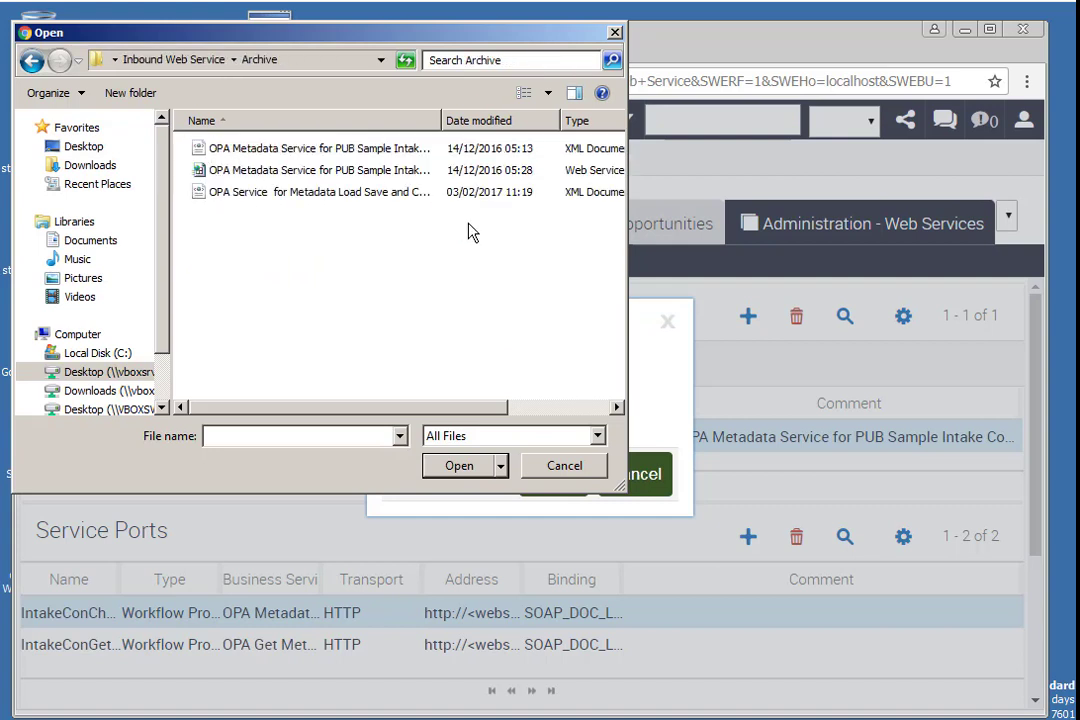
{"action": "key", "text": "BackSpace"}
{"action": "double_click", "coordinate": [297, 172]}
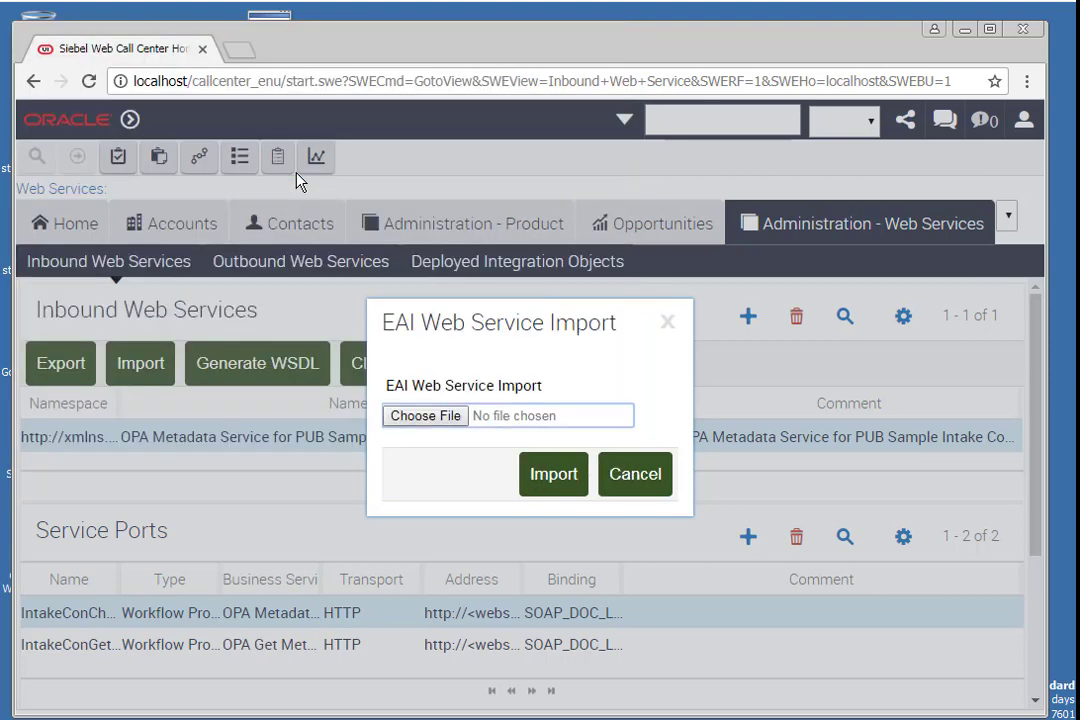
{"action": "left_click", "coordinate": [551, 477]}
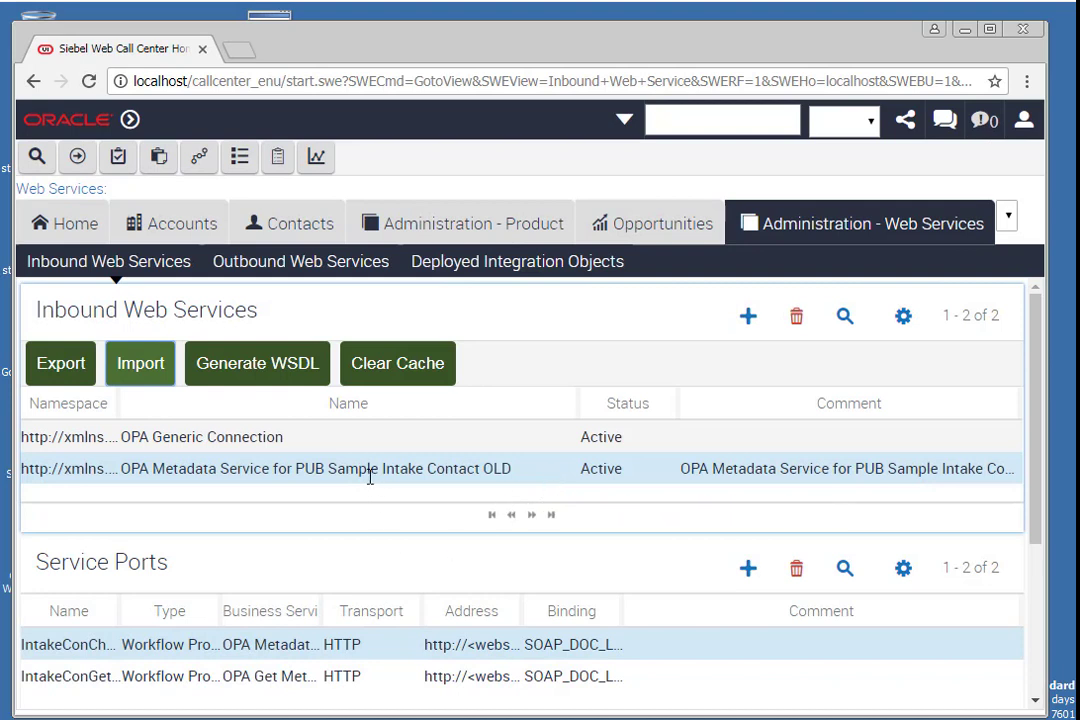
- Select the imported OPA Generic Connection service and review its service ports
{"action": "left_click", "coordinate": [310, 440]}
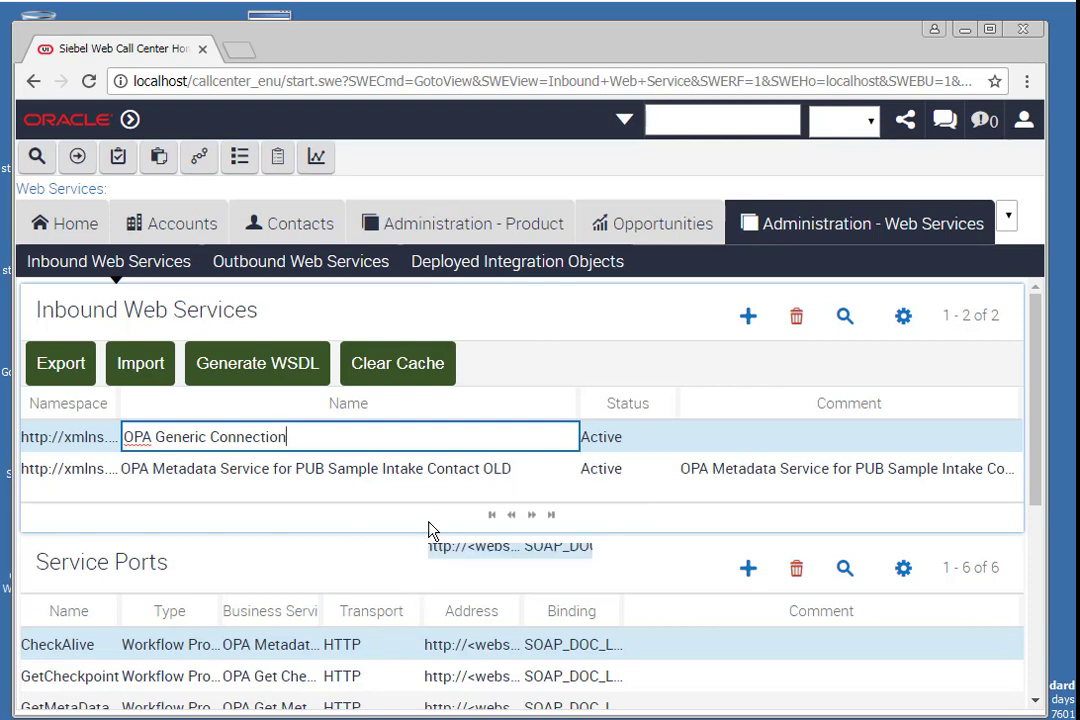
{"action": "scroll", "coordinate": [429, 530], "scroll_direction": "down", "scroll_amount": 2}
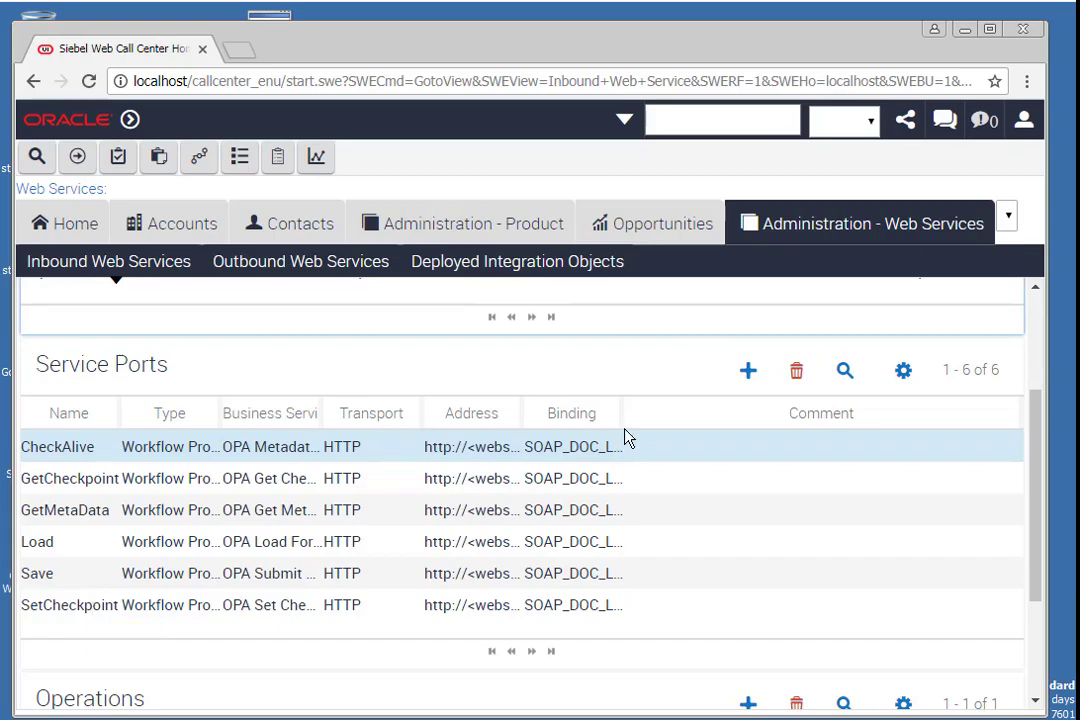
- Select the OLD service and replace <lang> with enu in both service port addresses
{"action": "scroll", "coordinate": [624, 436], "scroll_direction": "up", "scroll_amount": 4}
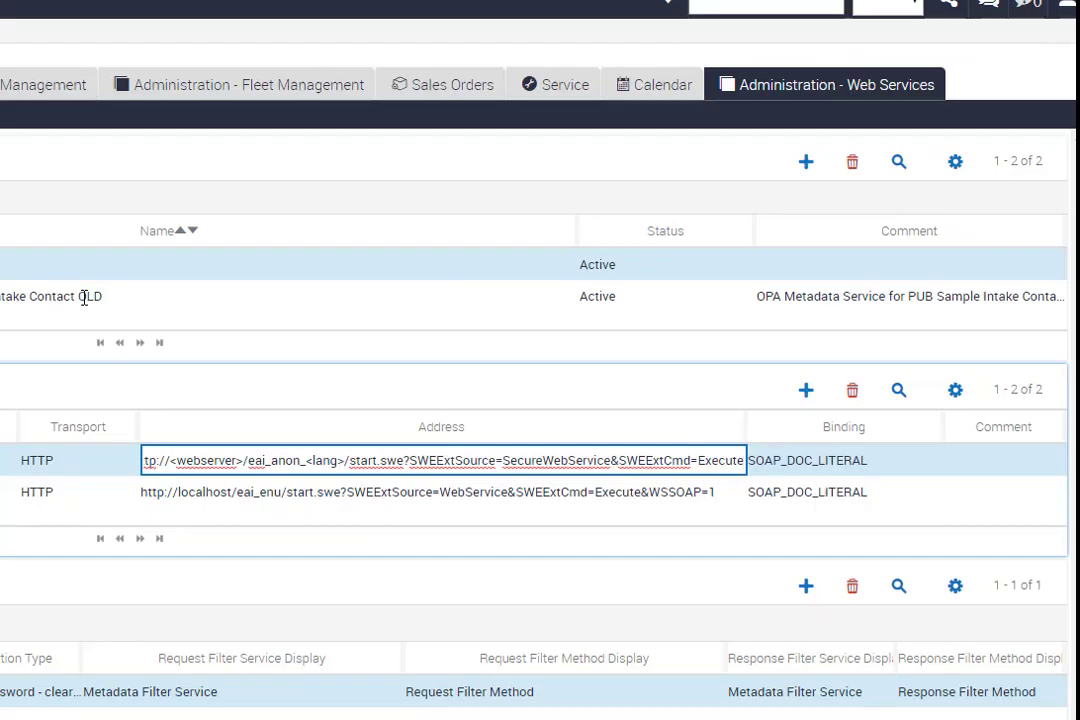
{"action": "left_click", "coordinate": [84, 298]}
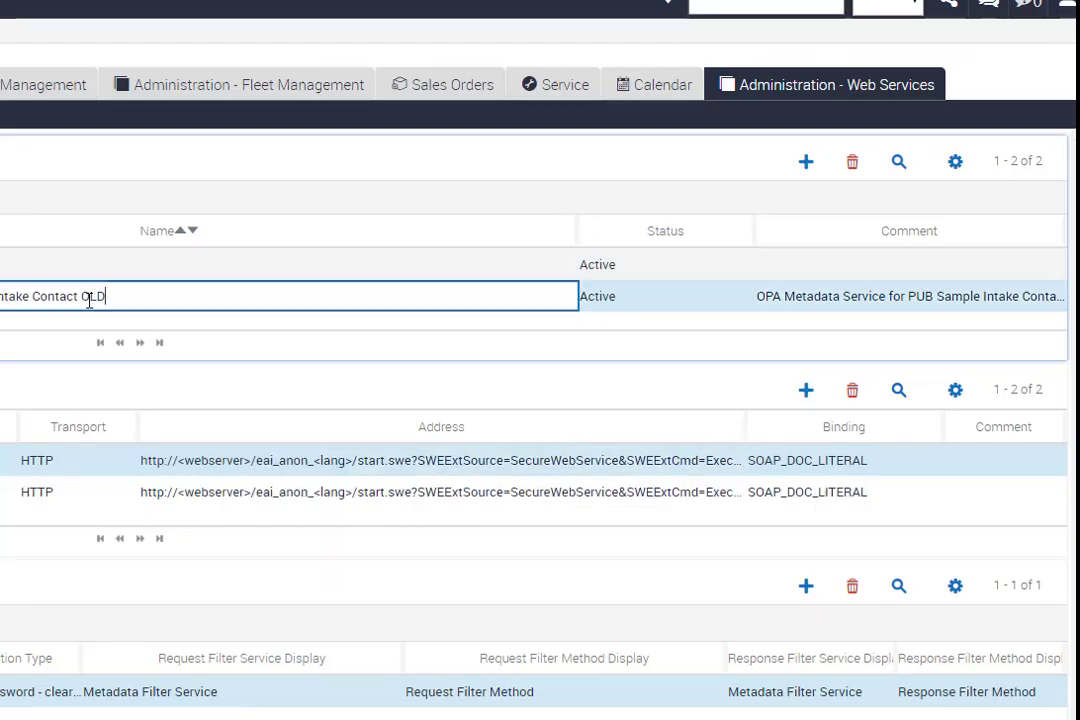
{"action": "left_click", "coordinate": [583, 494]}
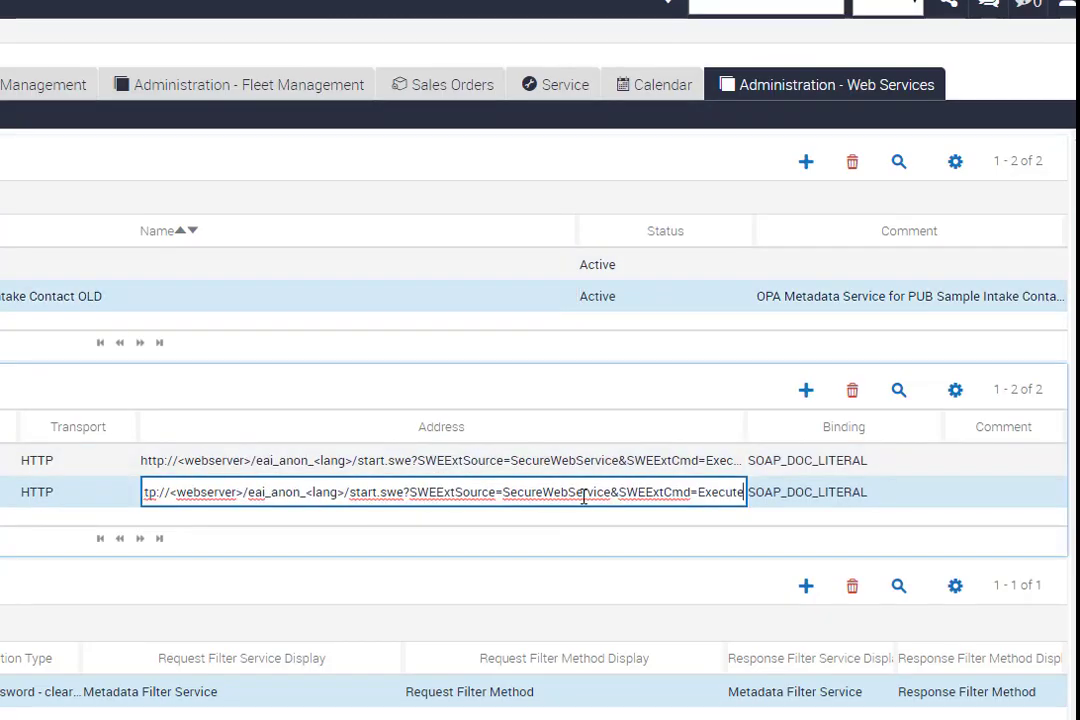
{"action": "left_click", "coordinate": [441, 492]}
{"action": "key", "text": "ctrl+c"}
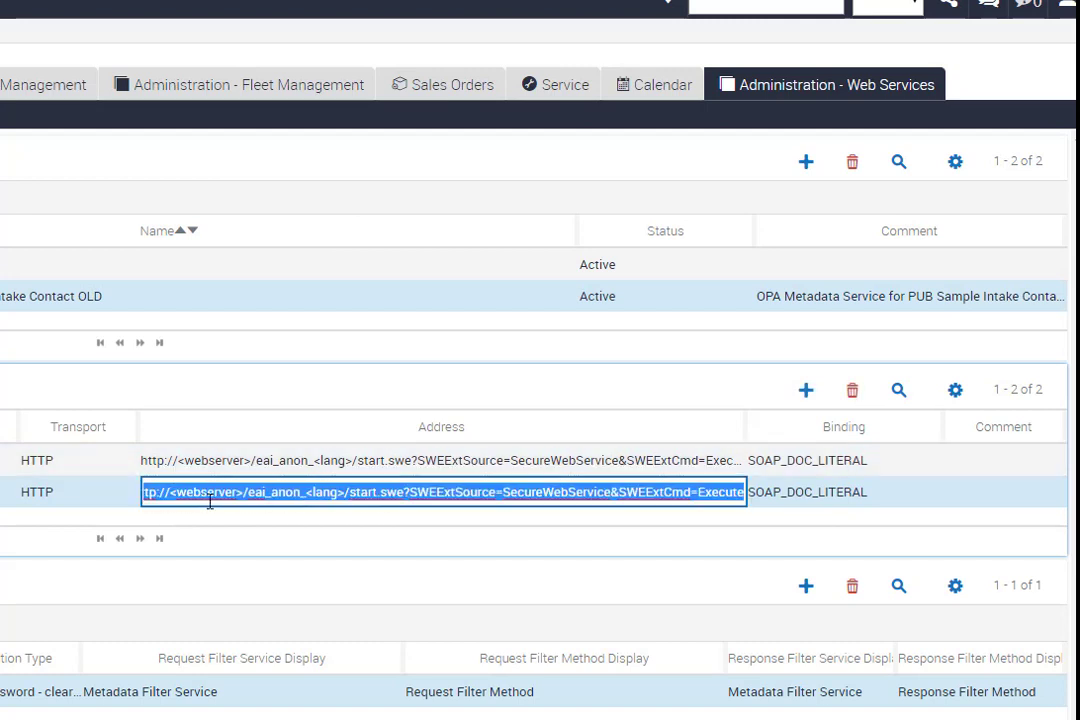
{"action": "left_click", "coordinate": [316, 495]}
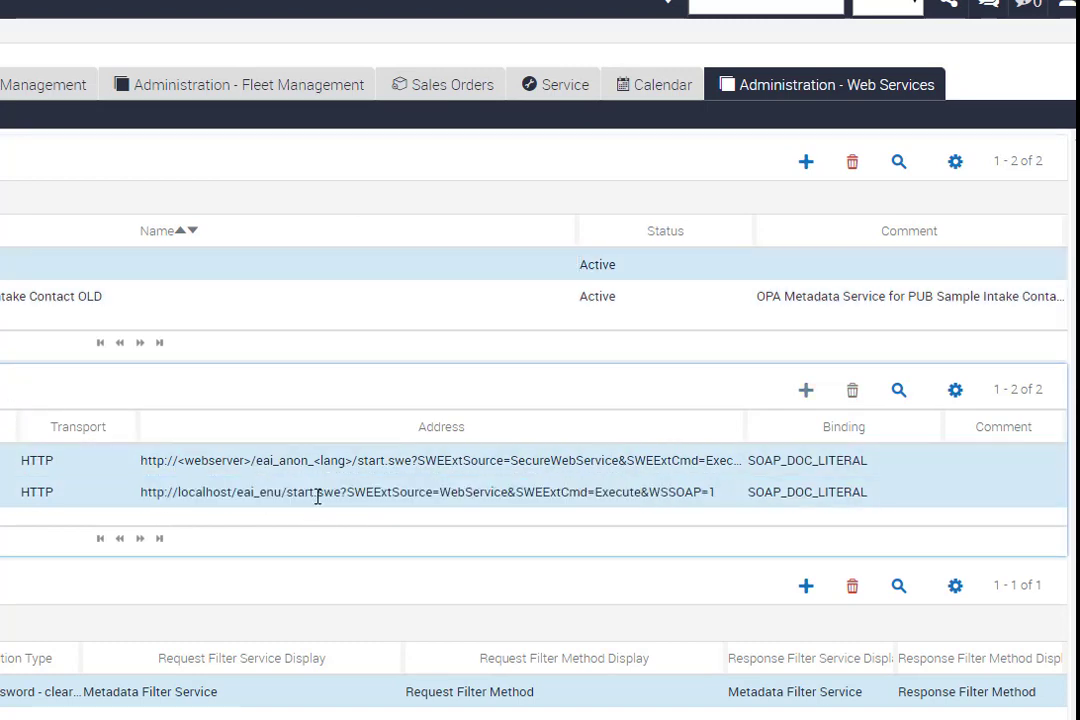
{"action": "key", "text": "ctrl+a"}
{"action": "key", "text": "ctrl+v"}
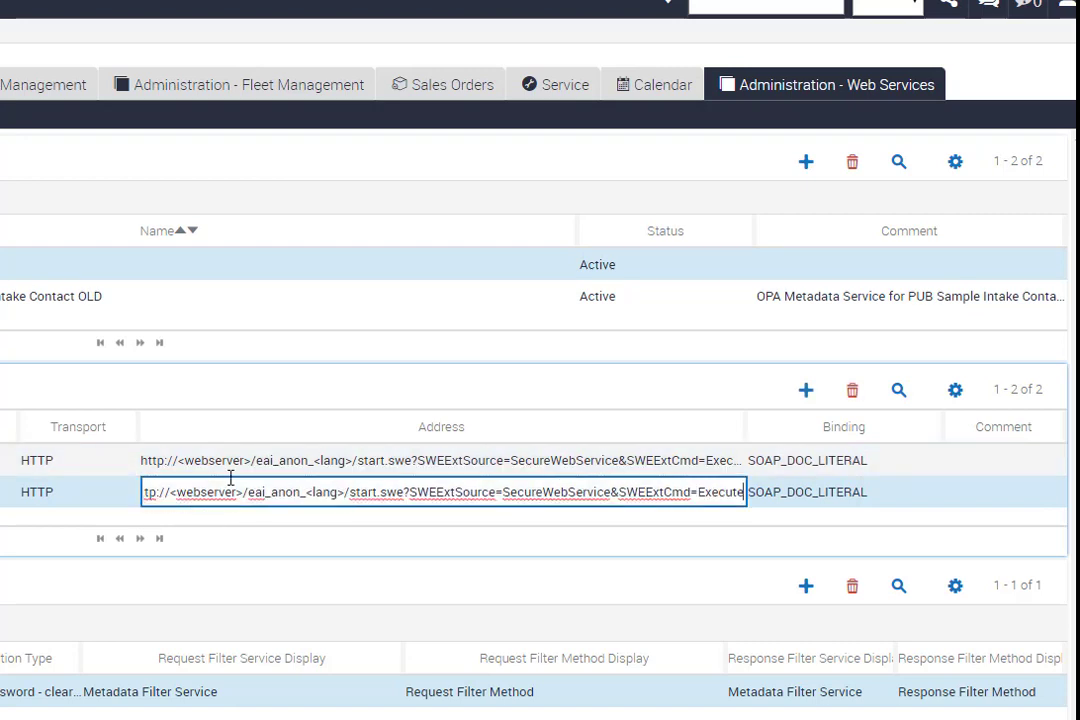
{"action": "left_click", "coordinate": [248, 460]}
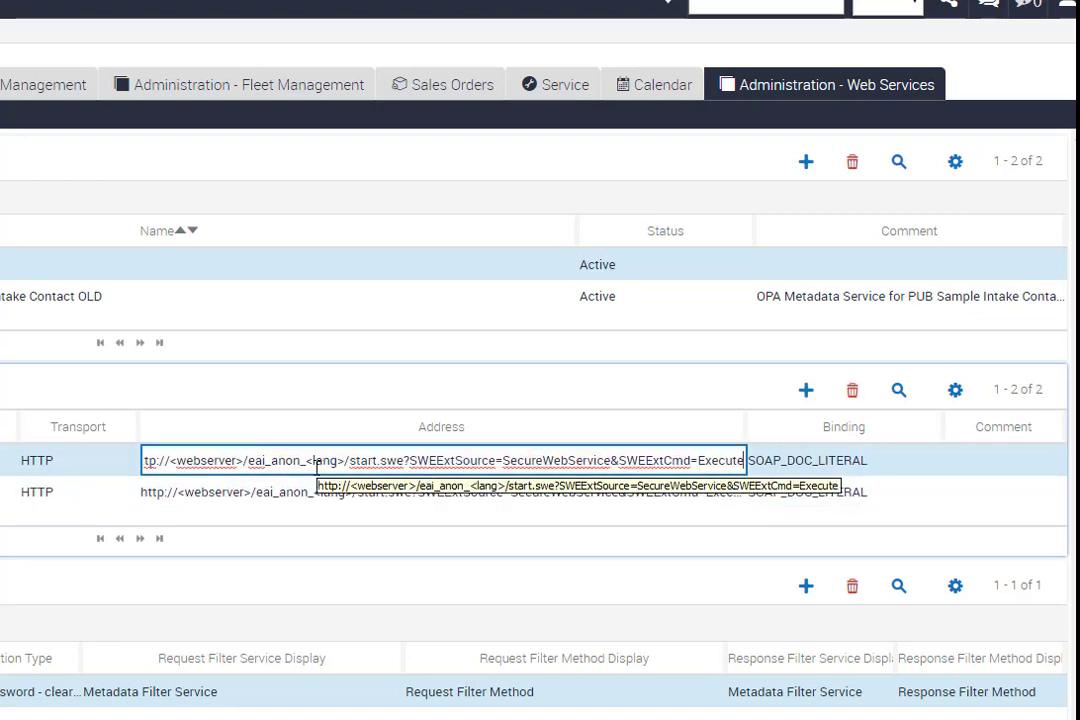
{"action": "left_click_drag", "start_coordinate": [306, 460], "coordinate": [346, 463]}
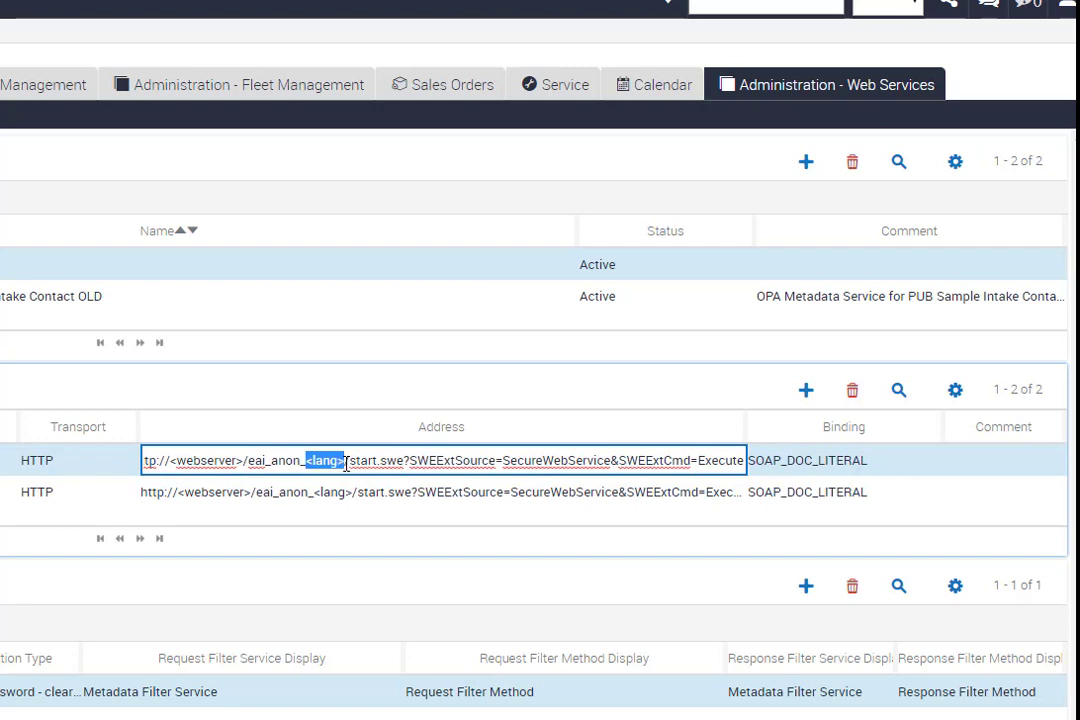
{"action": "type", "text": "enu"}
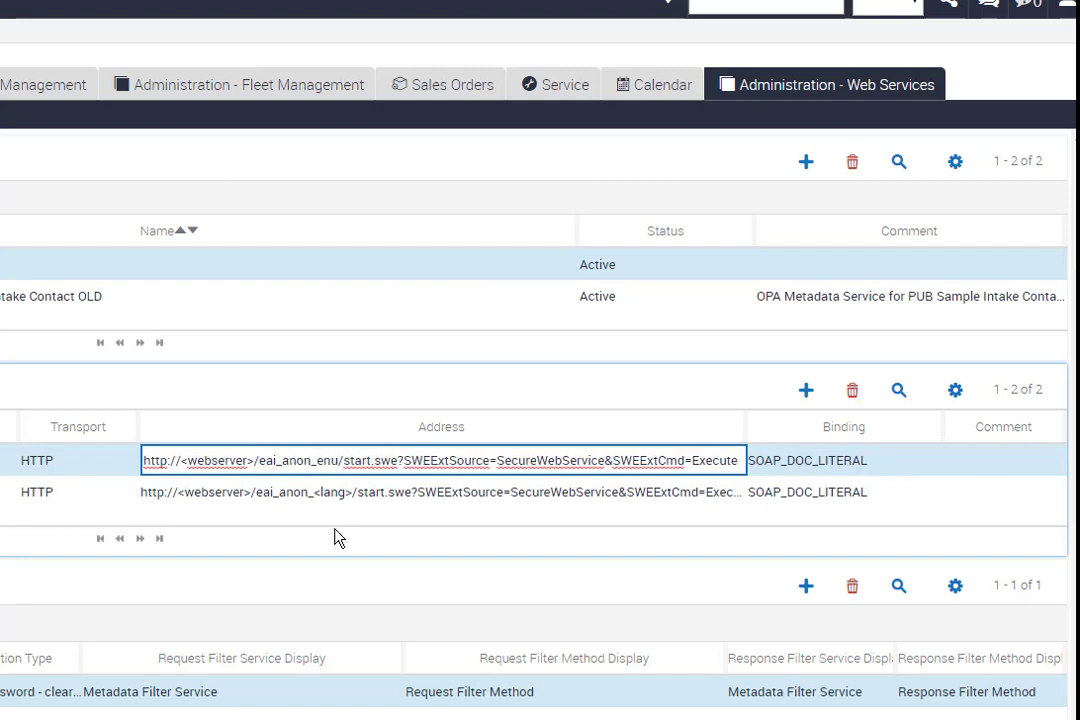
{"action": "left_click_drag", "start_coordinate": [347, 494], "coordinate": [308, 492]}
{"action": "type", "text": "enu"}
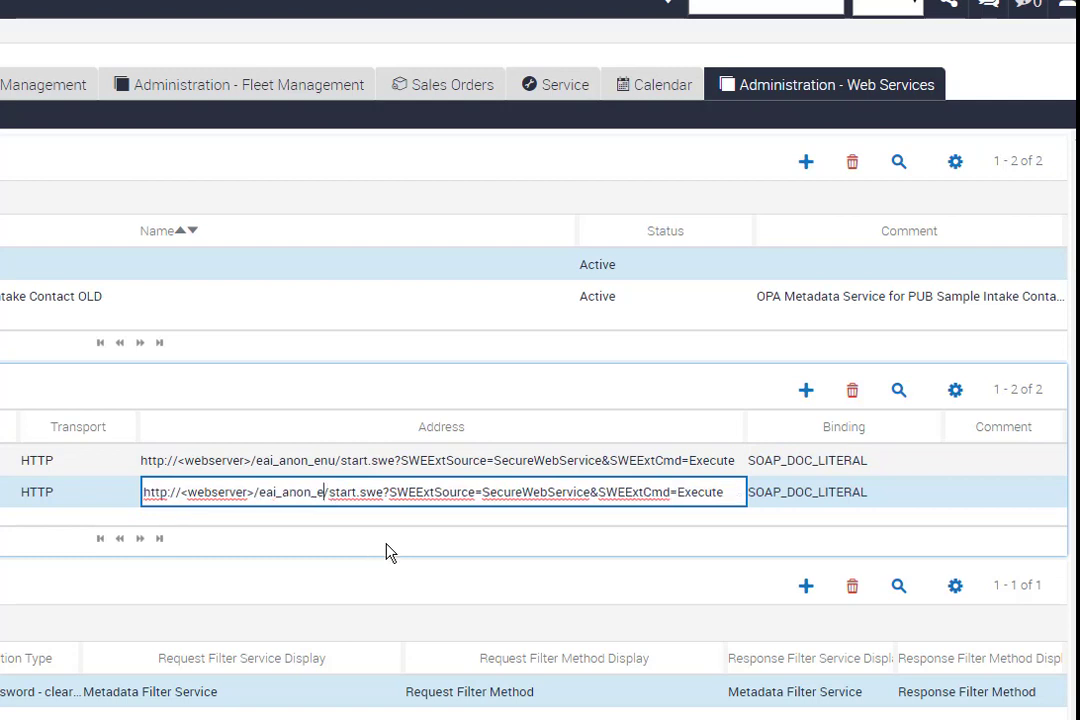
- Replace <webserver> with localhost in the first service port address
{"action": "left_click", "coordinate": [208, 460]}
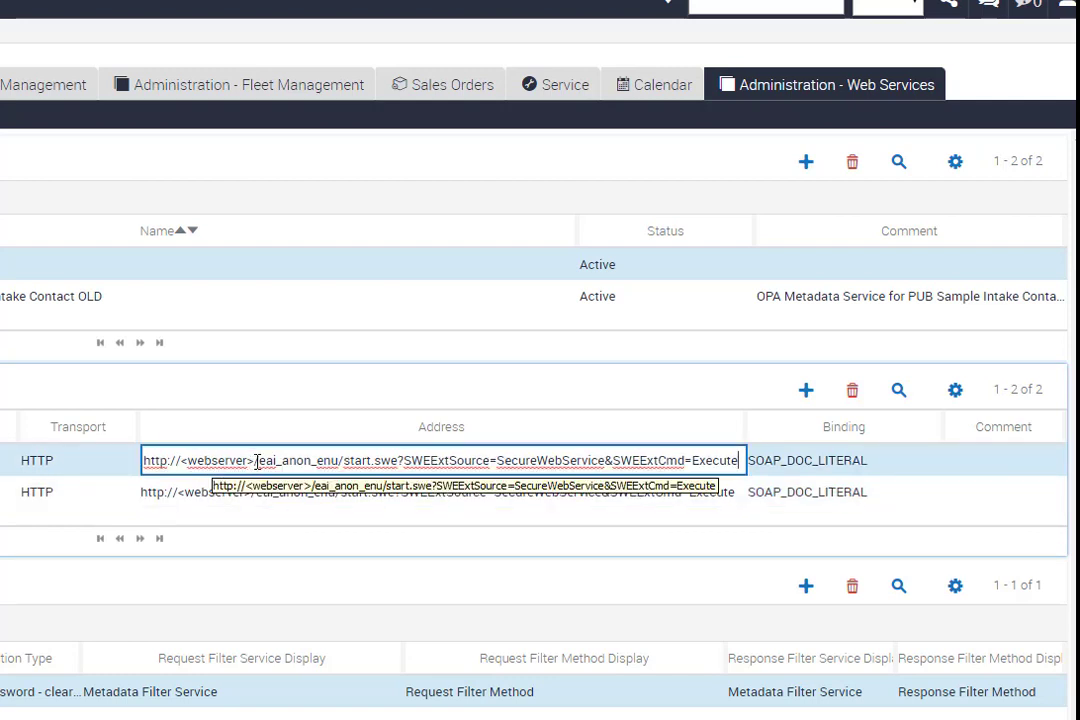
{"action": "left_click_drag", "start_coordinate": [253, 460], "coordinate": [183, 460]}
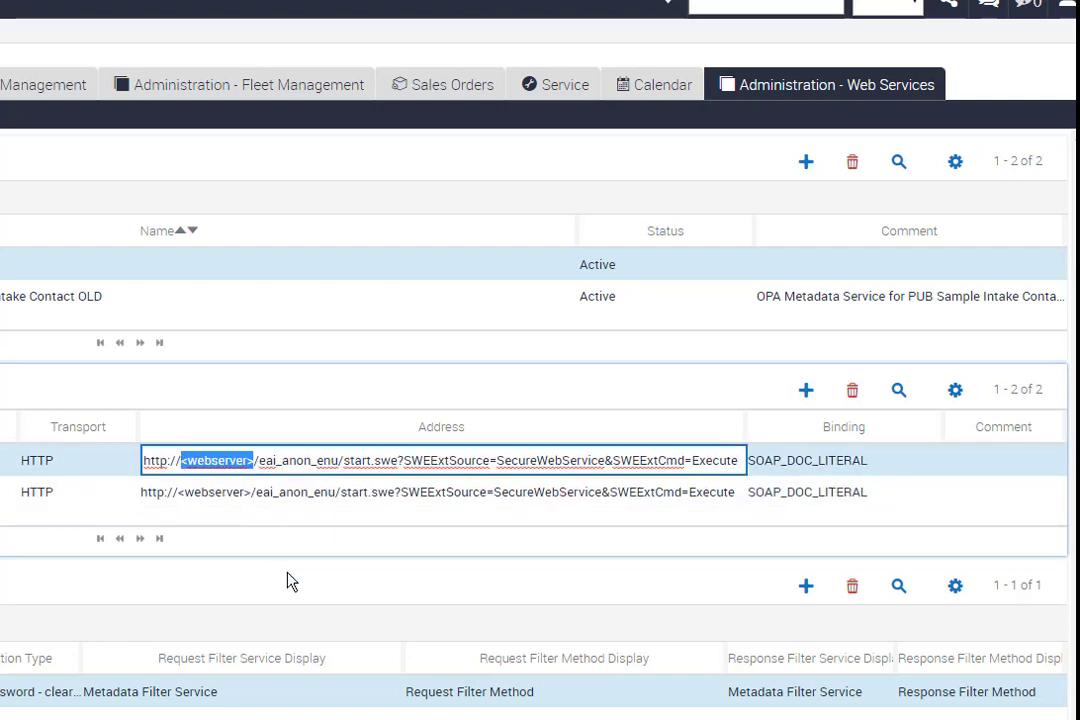
{"action": "type", "text": "localhosst"}
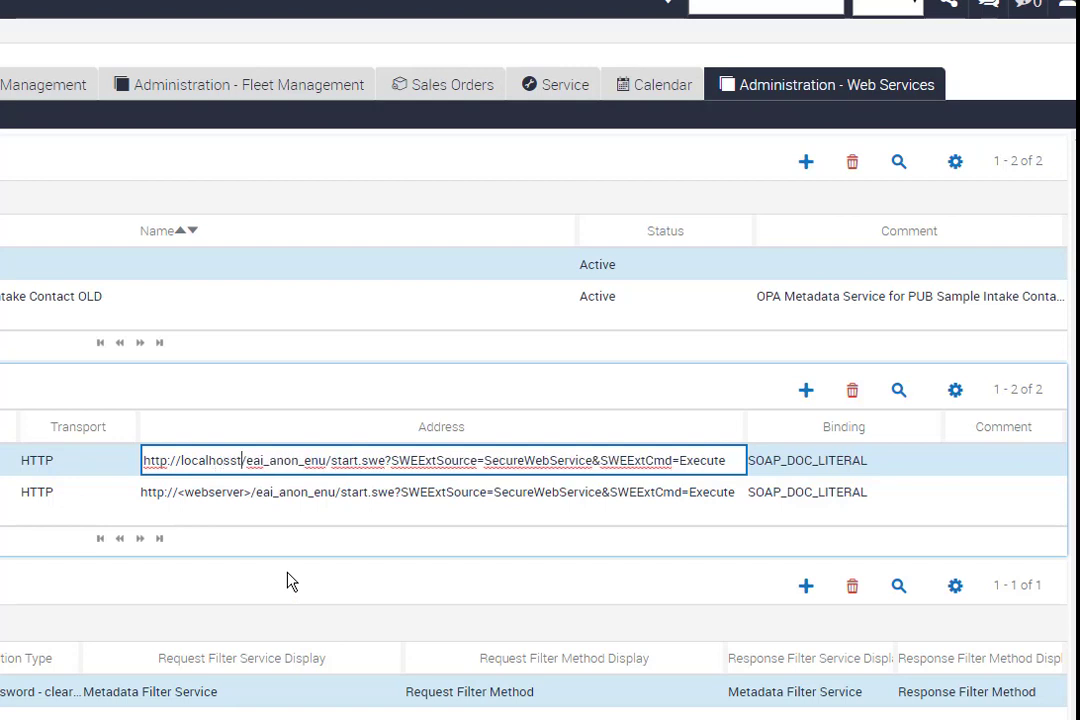
{"action": "key", "text": "Left"}
{"action": "key", "text": "BackSpace"}
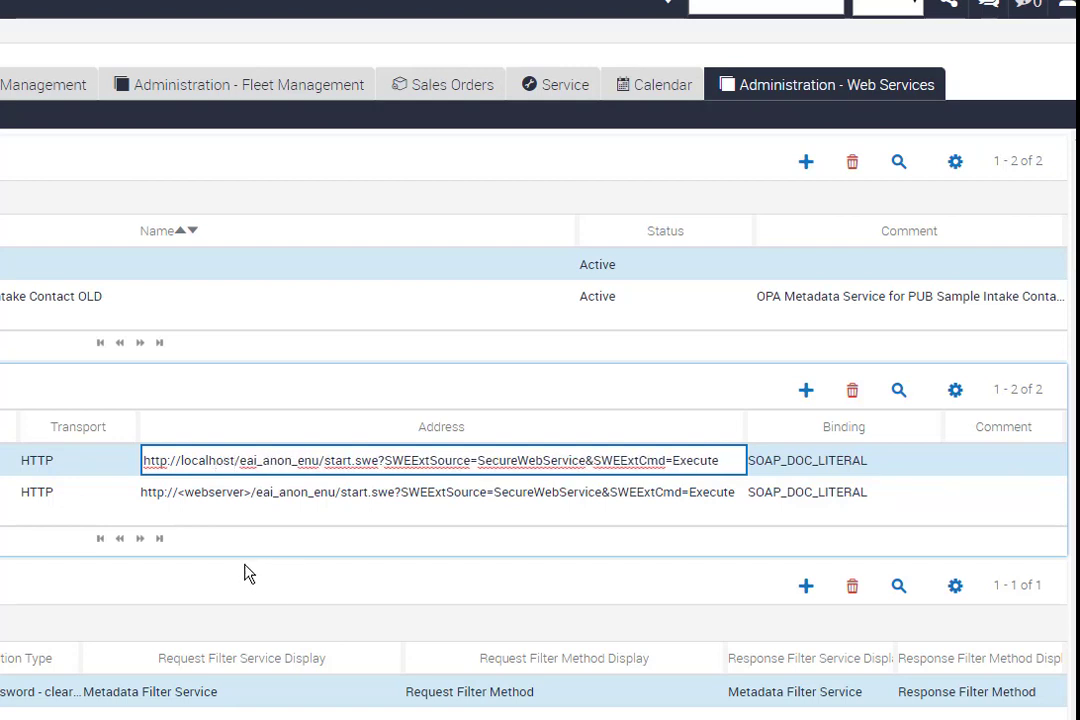
- Replace <webserver> with localhost in the second service port address, copying it from the first address
{"action": "double_click", "coordinate": [221, 460]}
{"action": "key", "text": "ctrl+c"}
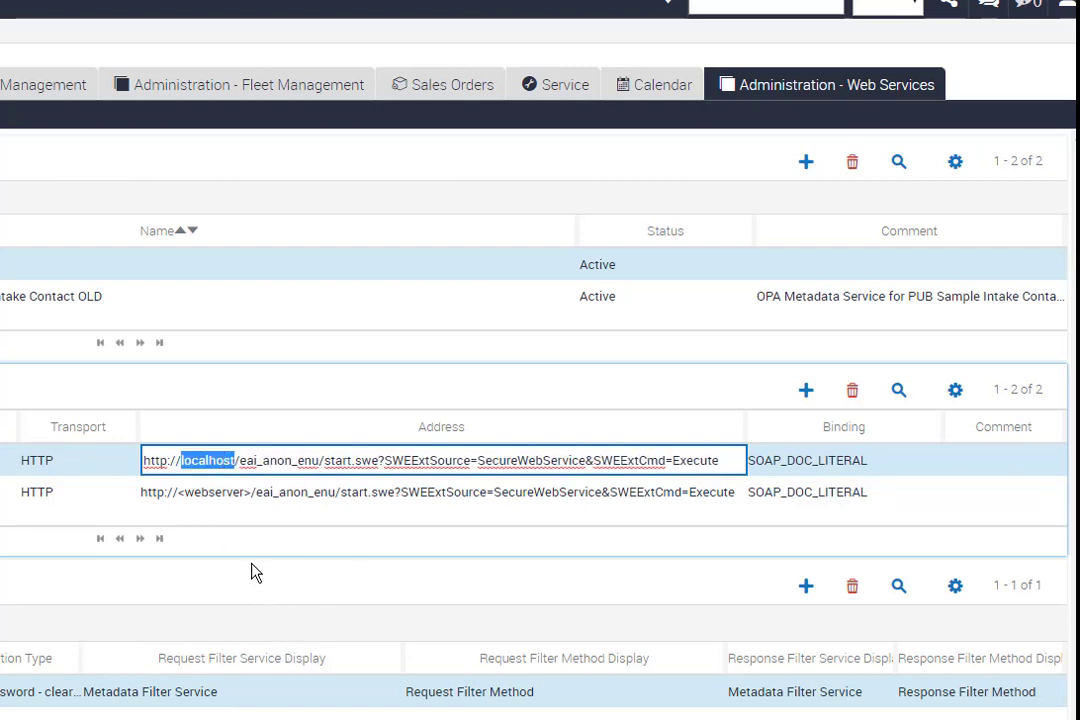
{"action": "left_click", "coordinate": [221, 492]}
{"action": "double_click", "coordinate": [221, 492]}
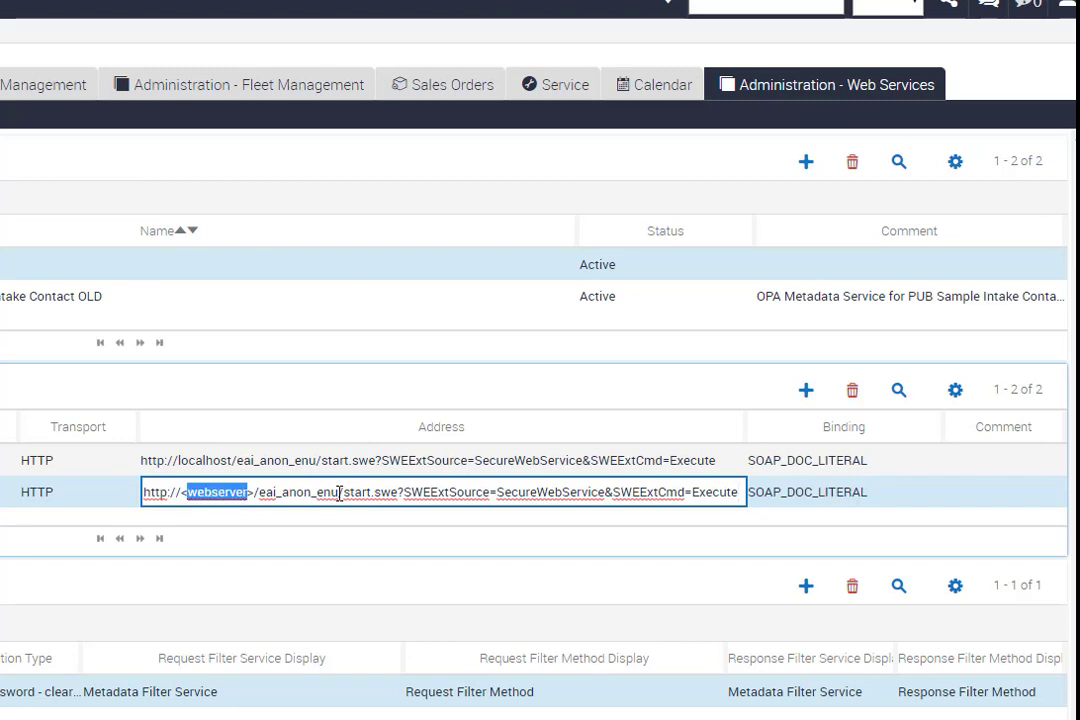
{"action": "key", "text": "BackSpace"}
{"action": "key", "text": "Delete"}
{"action": "key", "text": "BackSpace"}
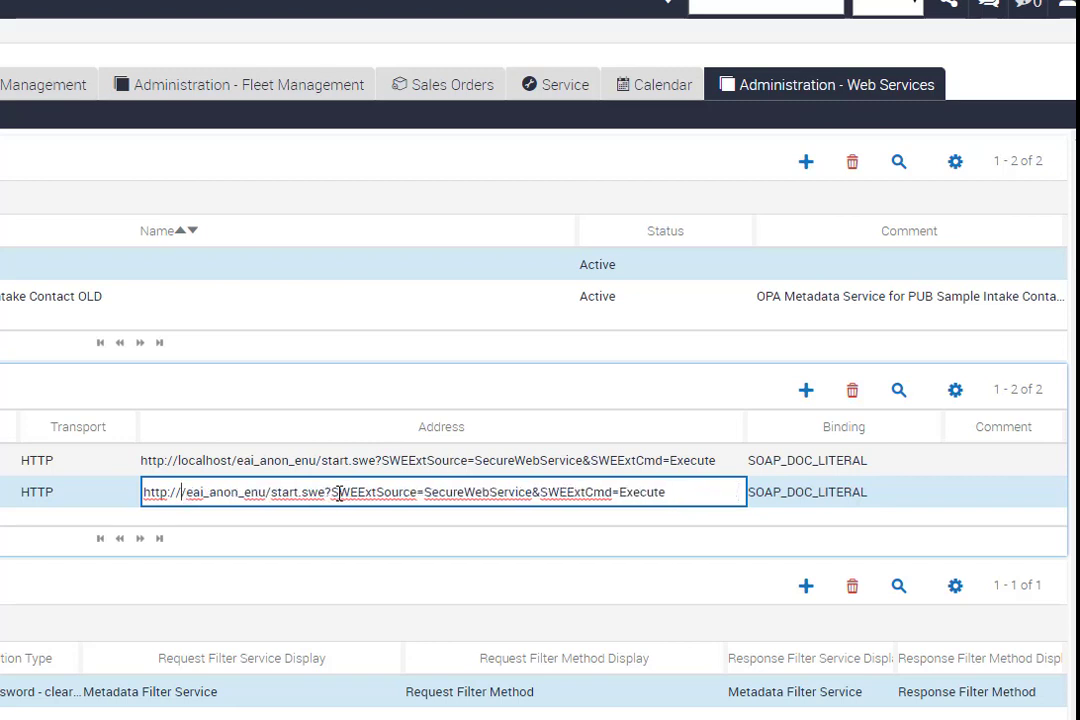
{"action": "key", "text": "ctrl+v"}
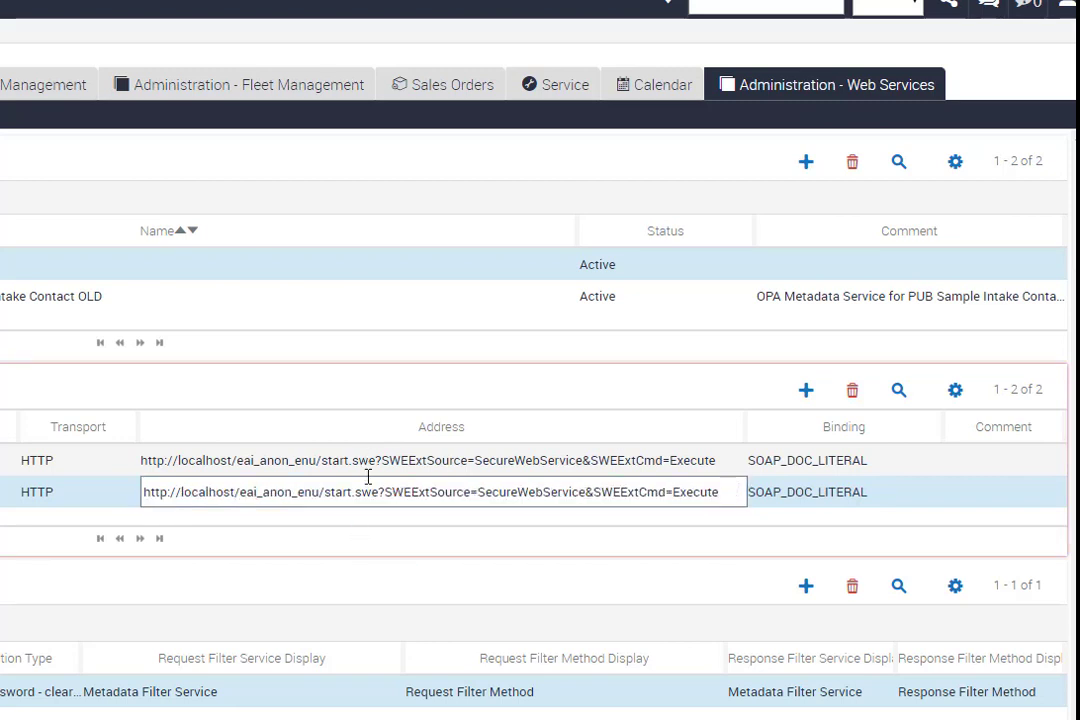
{"action": "left_click", "coordinate": [366, 474]}
{"action": "left_click", "coordinate": [371, 493]}
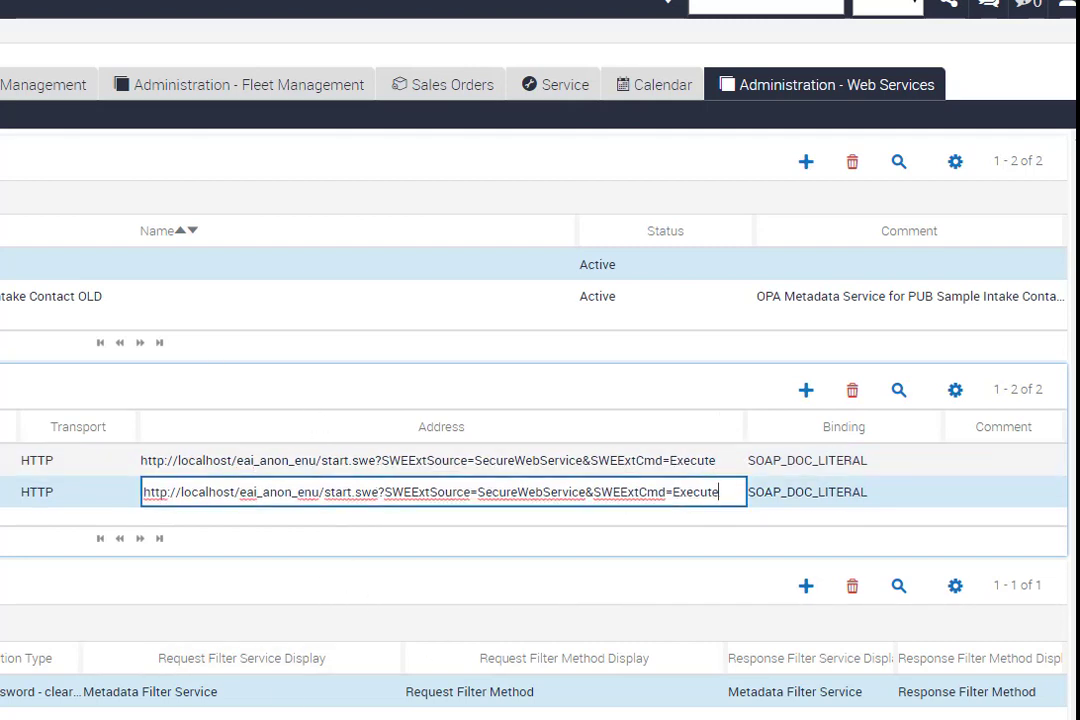
{"action": "left_click", "coordinate": [428, 461]}
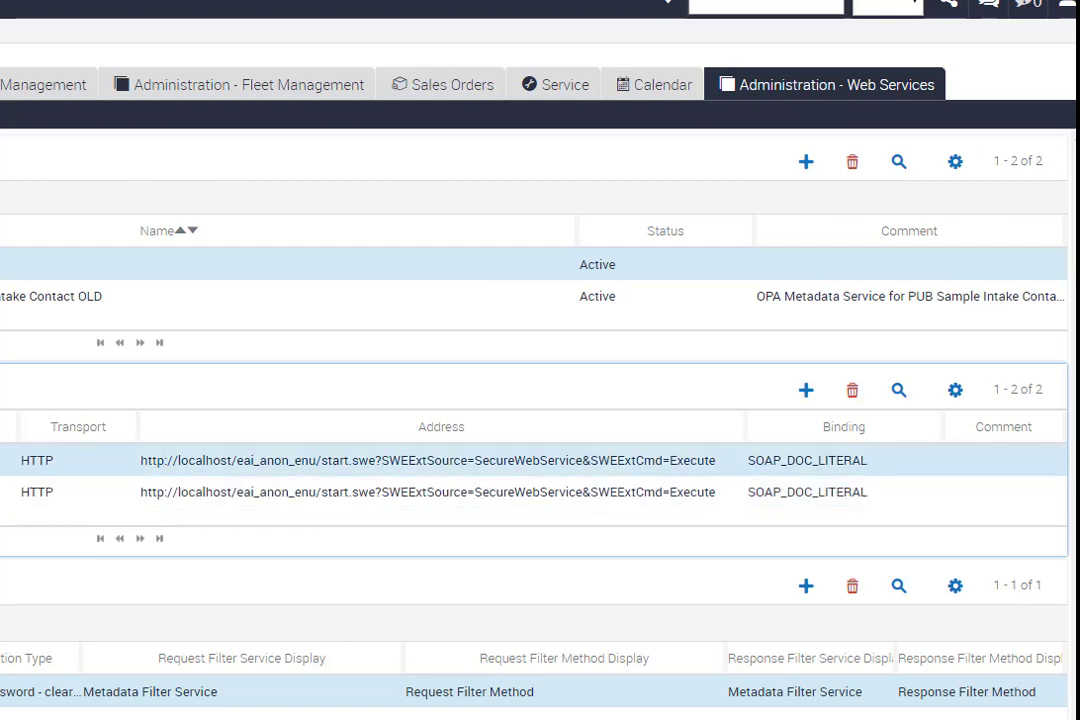
- Compare the service port addresses of the OLD and new web services, widening the Address column
{"action": "left_click", "coordinate": [105, 296]}
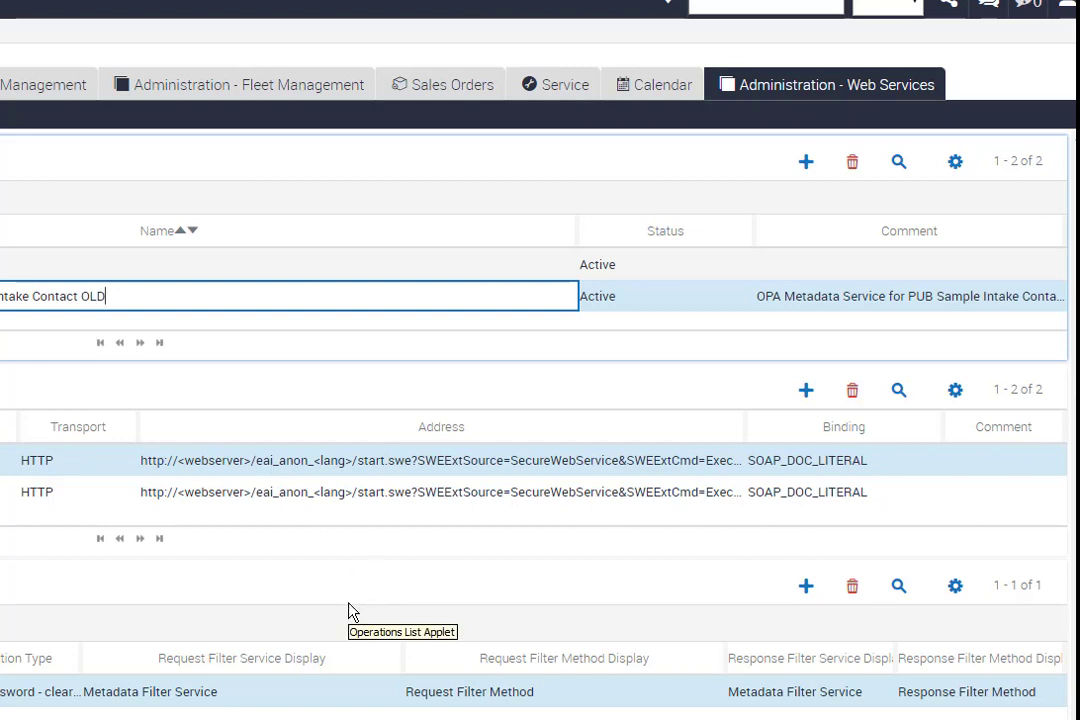
{"action": "left_click", "coordinate": [331, 272]}
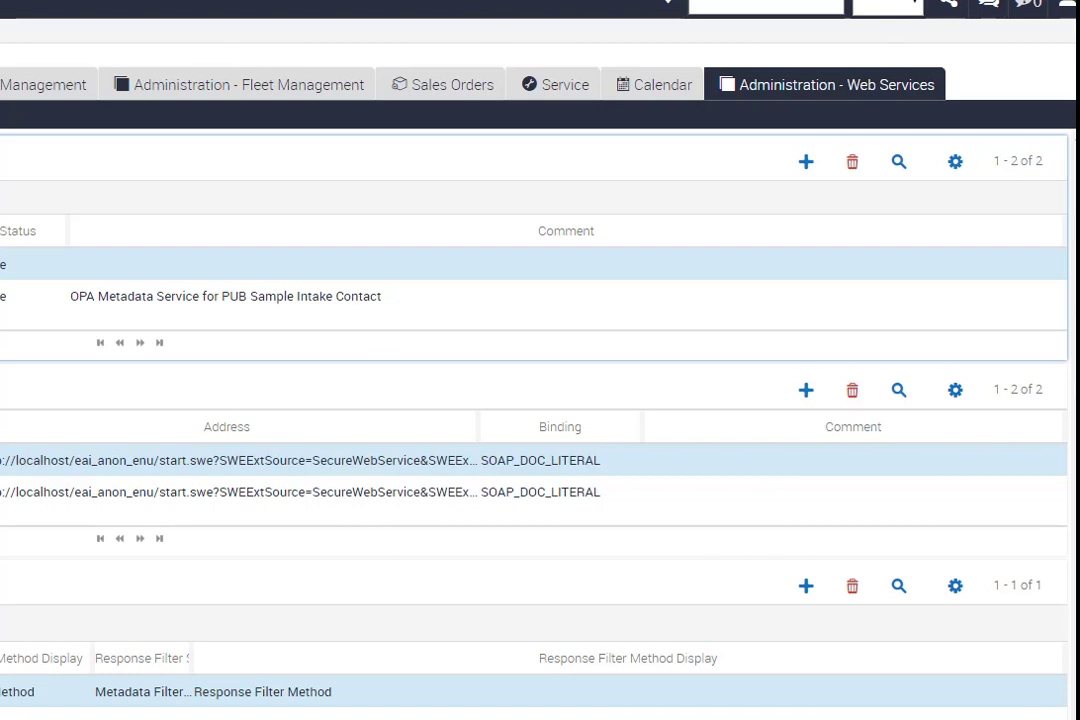
{"action": "left_click", "coordinate": [6, 296]}
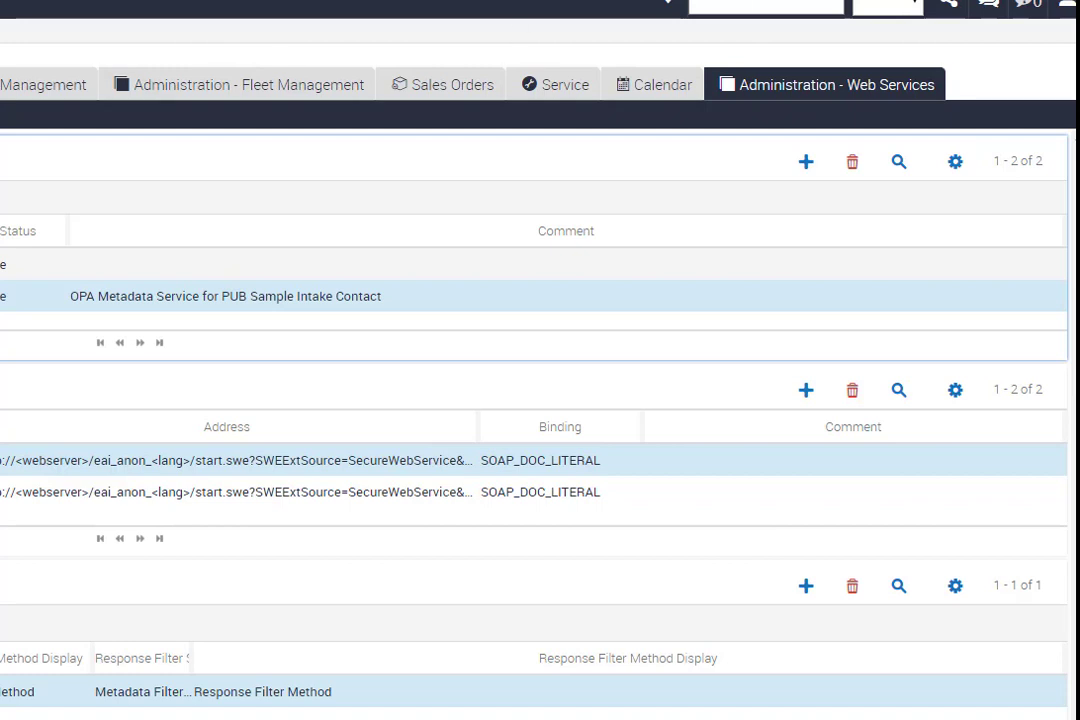
{"action": "left_click", "coordinate": [6, 265]}
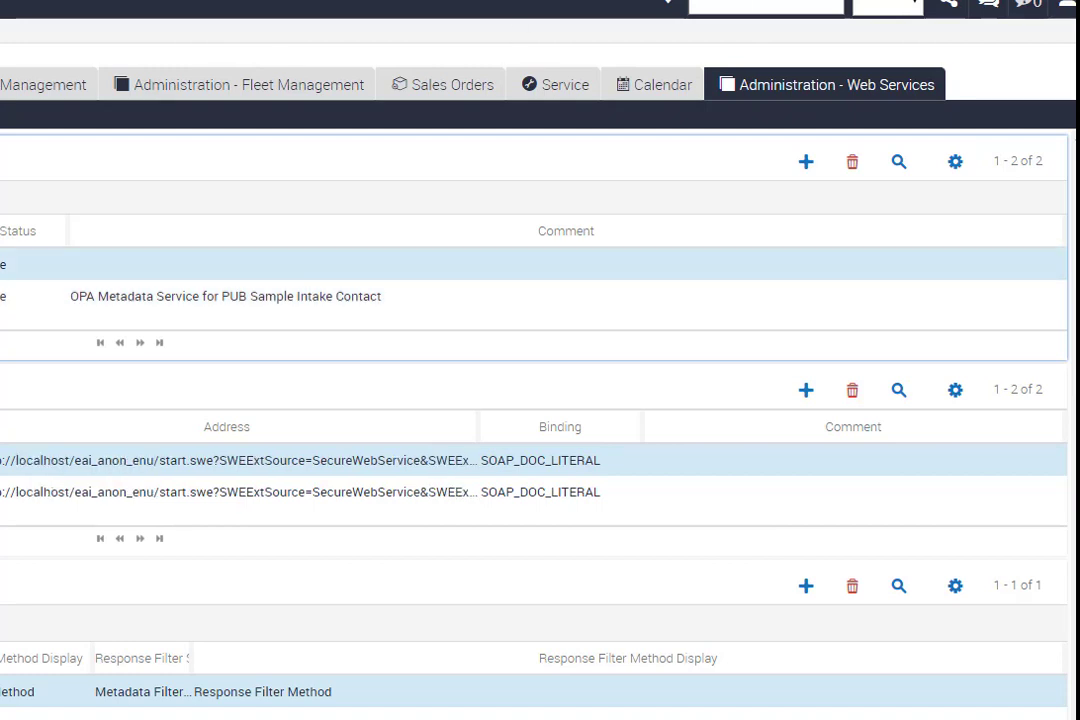
{"action": "left_click", "coordinate": [6, 296]}
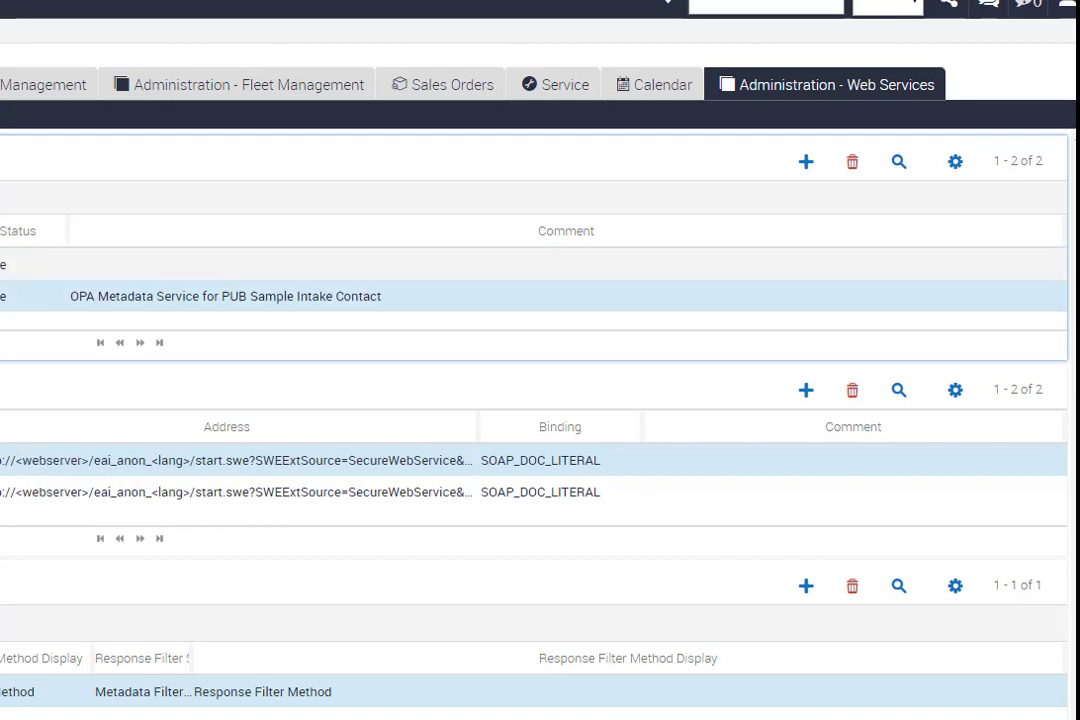
{"action": "left_click", "coordinate": [6, 265]}
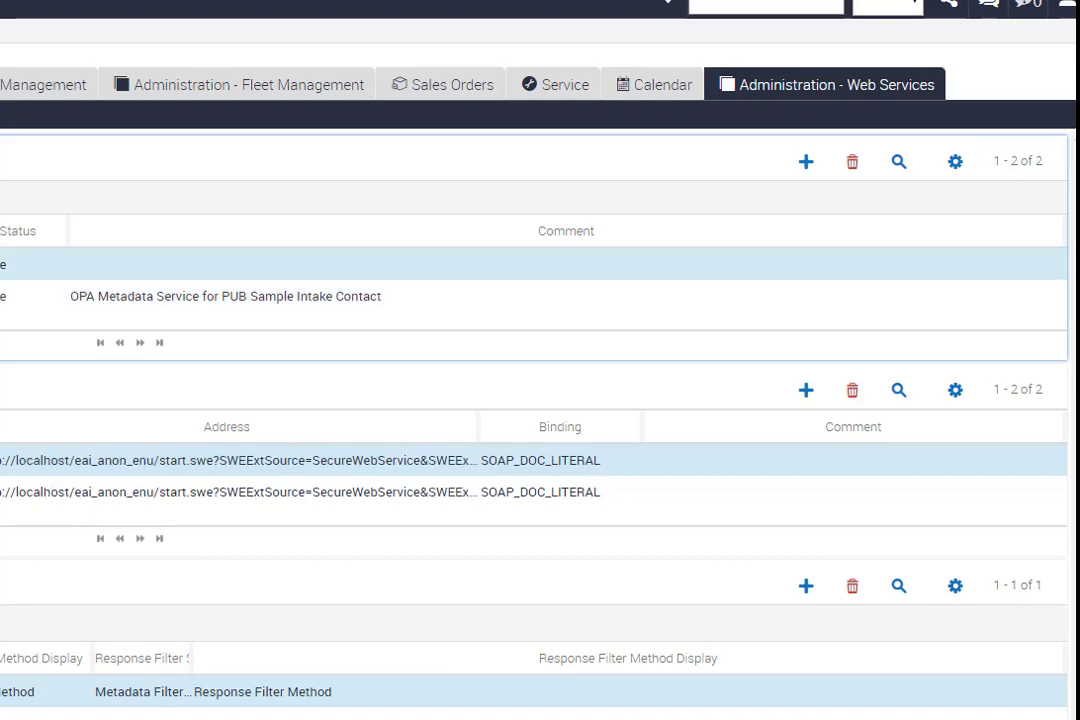
{"action": "left_click_drag", "start_coordinate": [479, 427], "coordinate": [786, 427]}
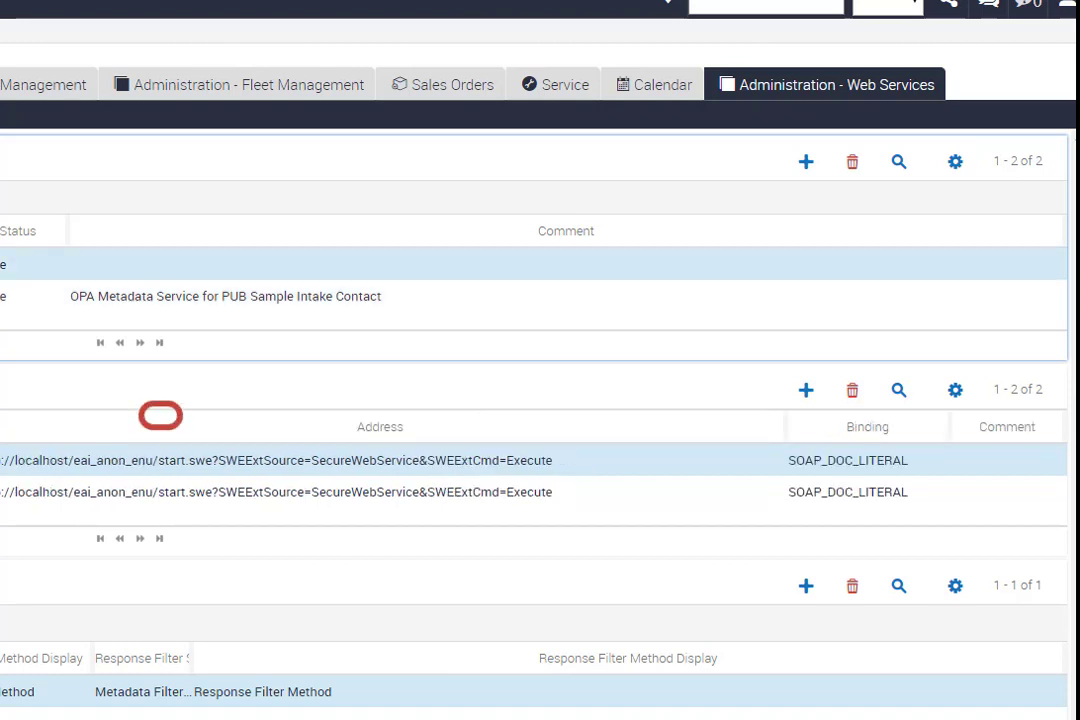
- Export the service's WSDL and show the downloaded file in its folder
{"action": "key", "text": "alt+Tab"}
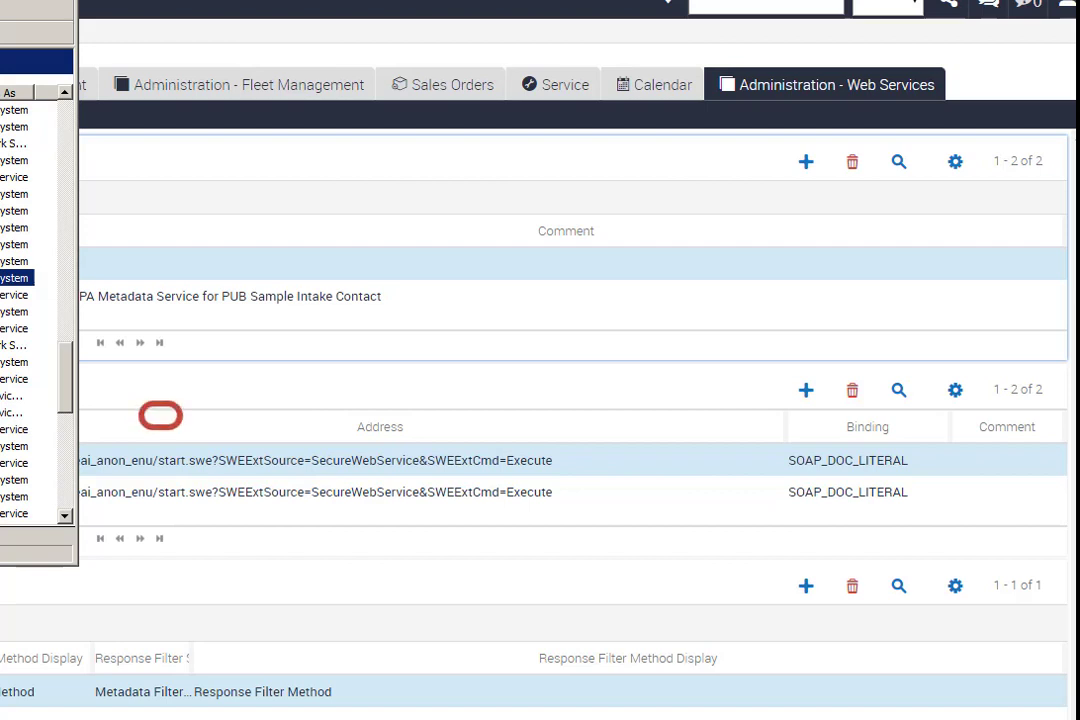
{"action": "left_click", "coordinate": [161, 415]}
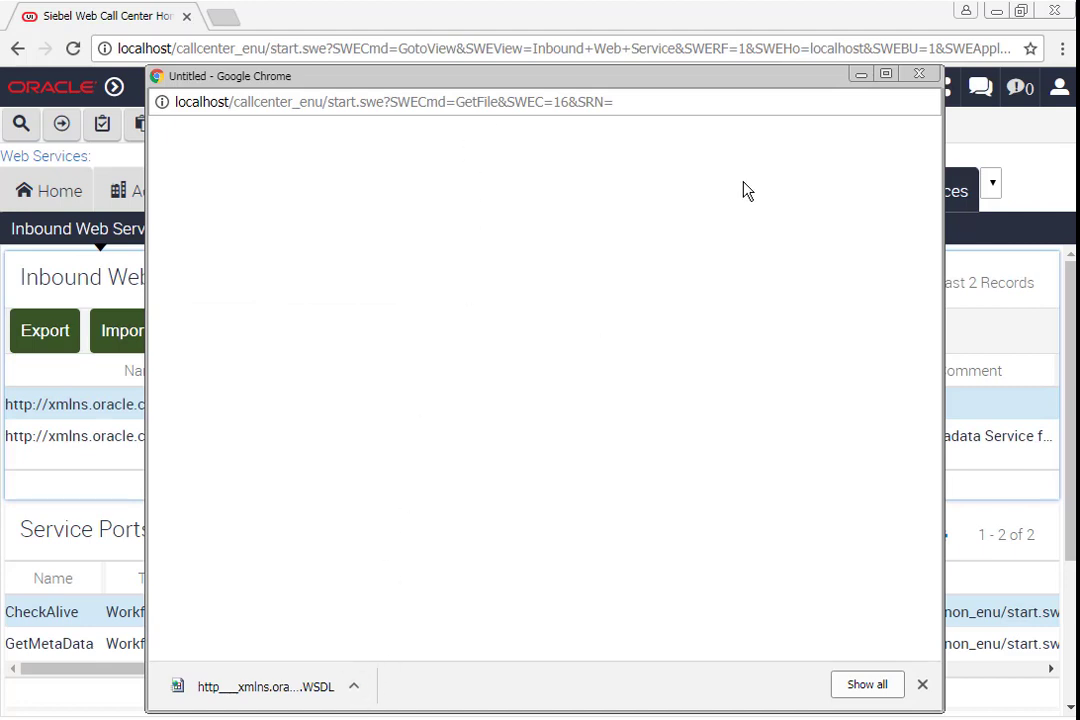
{"action": "left_click", "coordinate": [353, 686]}
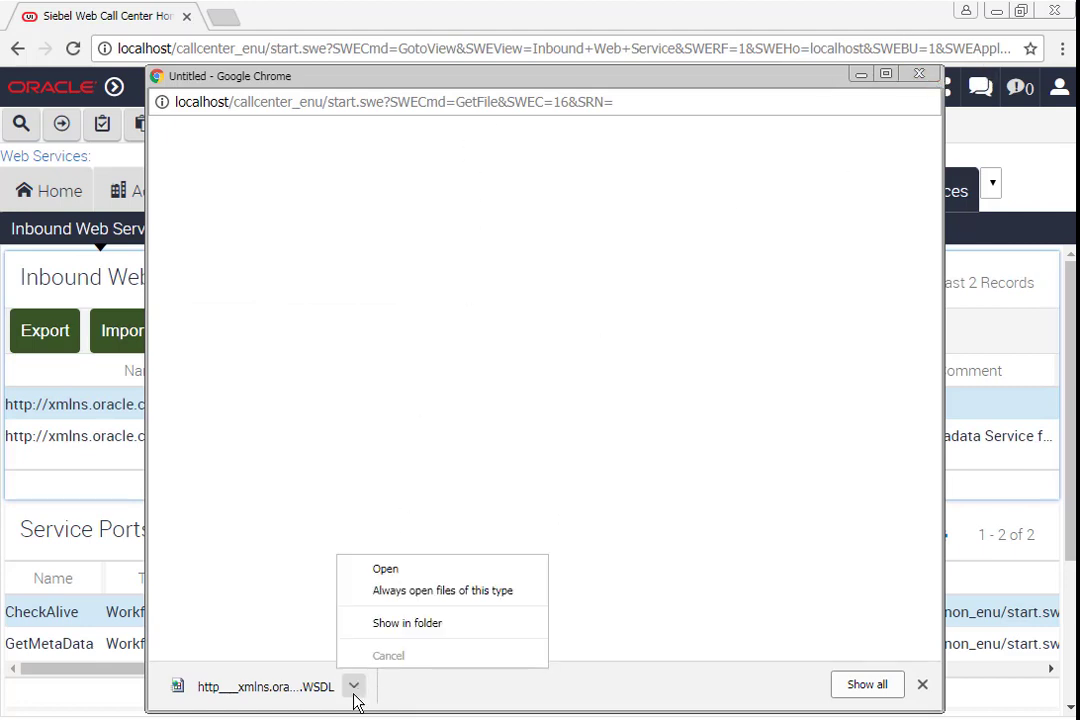
{"action": "left_click", "coordinate": [421, 626]}
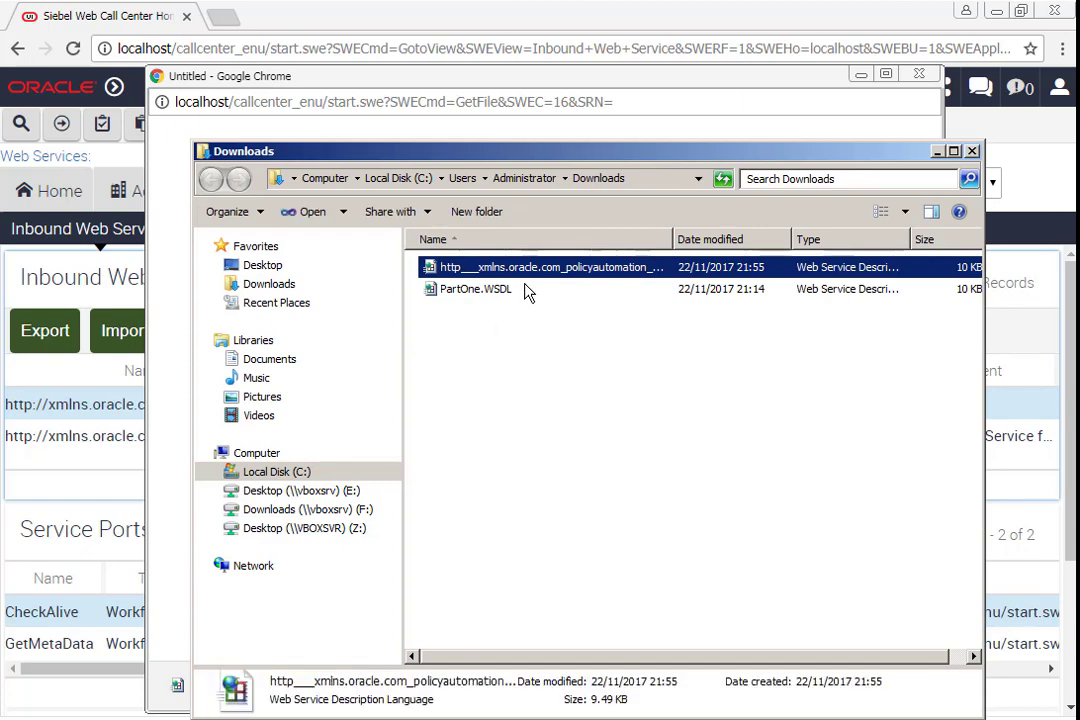
- Delete the old PartOne.WSDL file from the Downloads folder
{"action": "left_click", "coordinate": [527, 293]}
{"action": "key", "text": "Delete"}
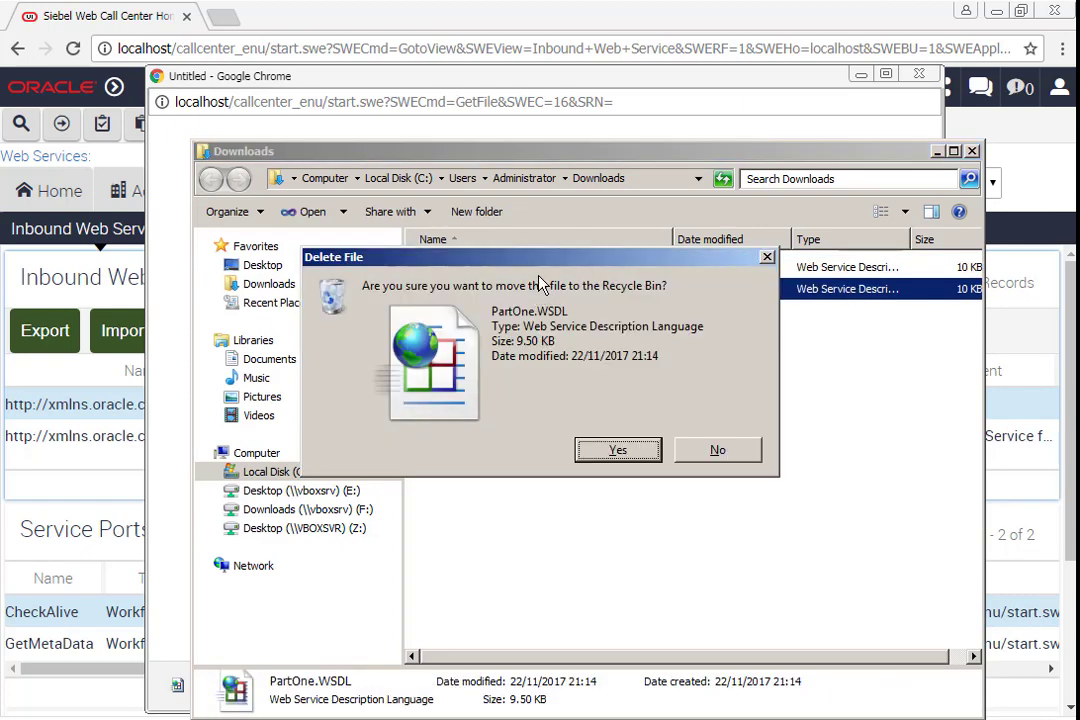
{"action": "left_click", "coordinate": [617, 449]}
- Rename the downloaded WSDL file as PartOne
{"action": "left_click", "coordinate": [577, 270]}
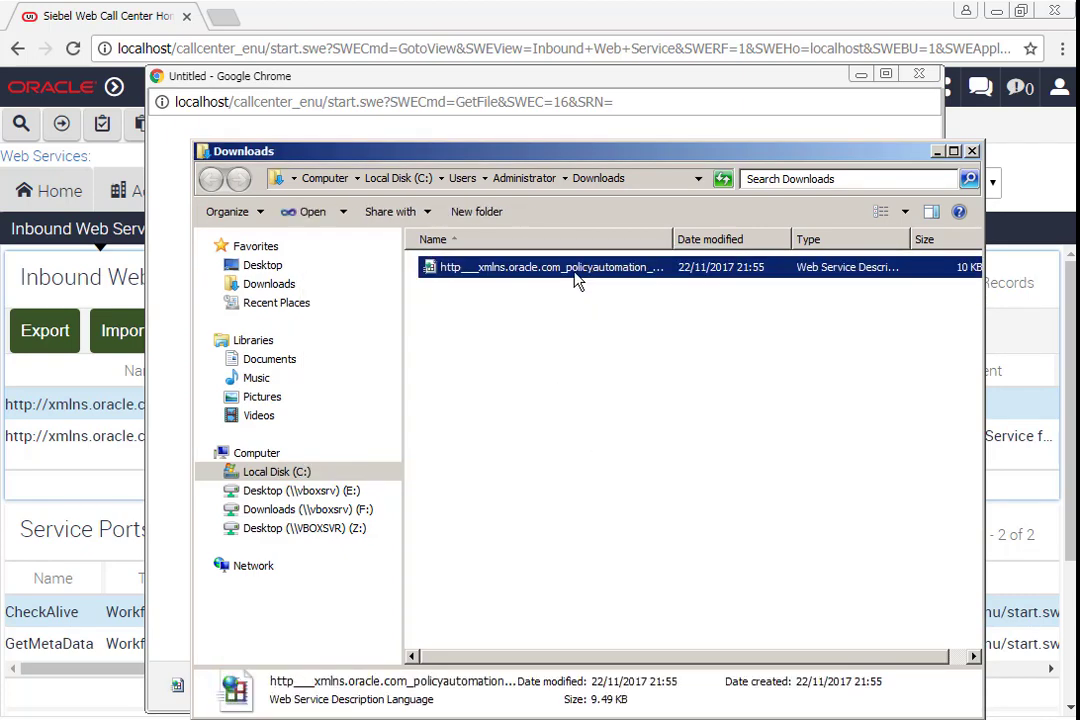
{"action": "key", "text": "F2"}
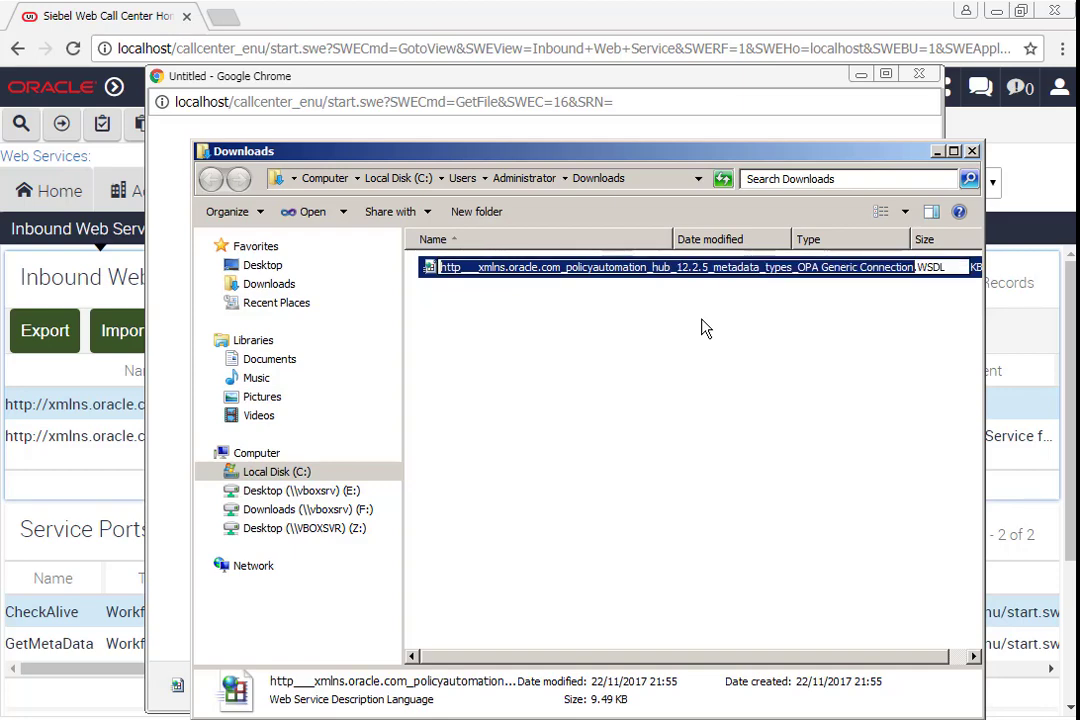
{"action": "type", "text": "PartOne"}
{"action": "key", "text": "Return"}
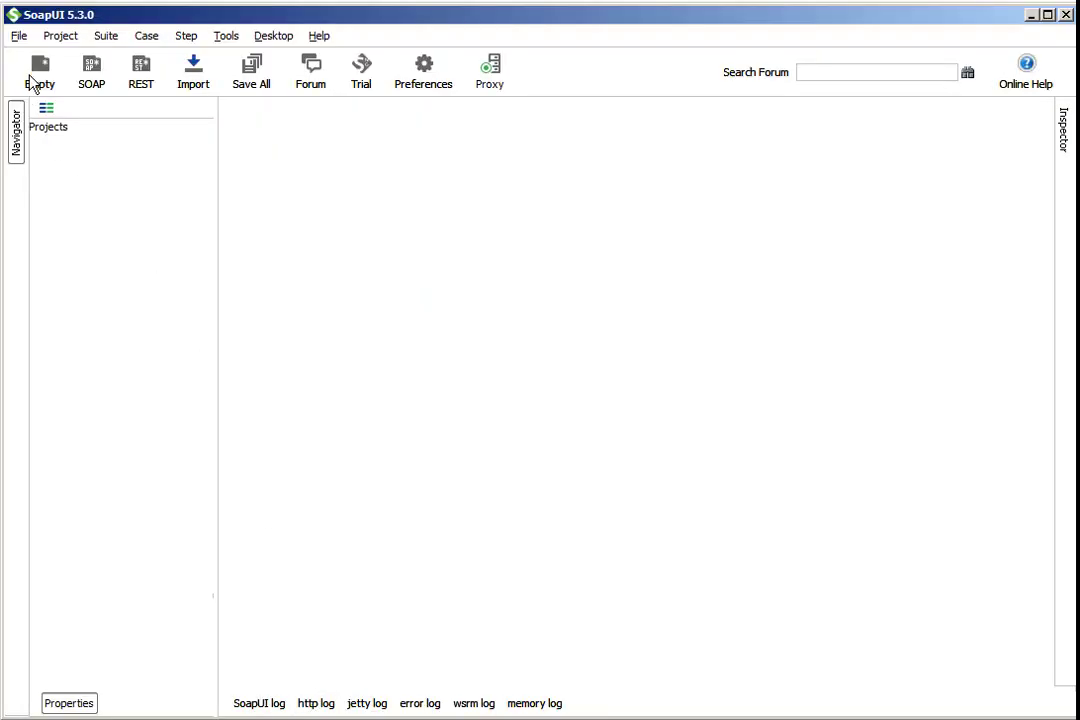
- Switch to SoapUI and create a new SOAP project from Downloads\PartOne.WSDL
{"action": "left_click", "coordinate": [19, 36]}
{"action": "left_click", "coordinate": [78, 84]}
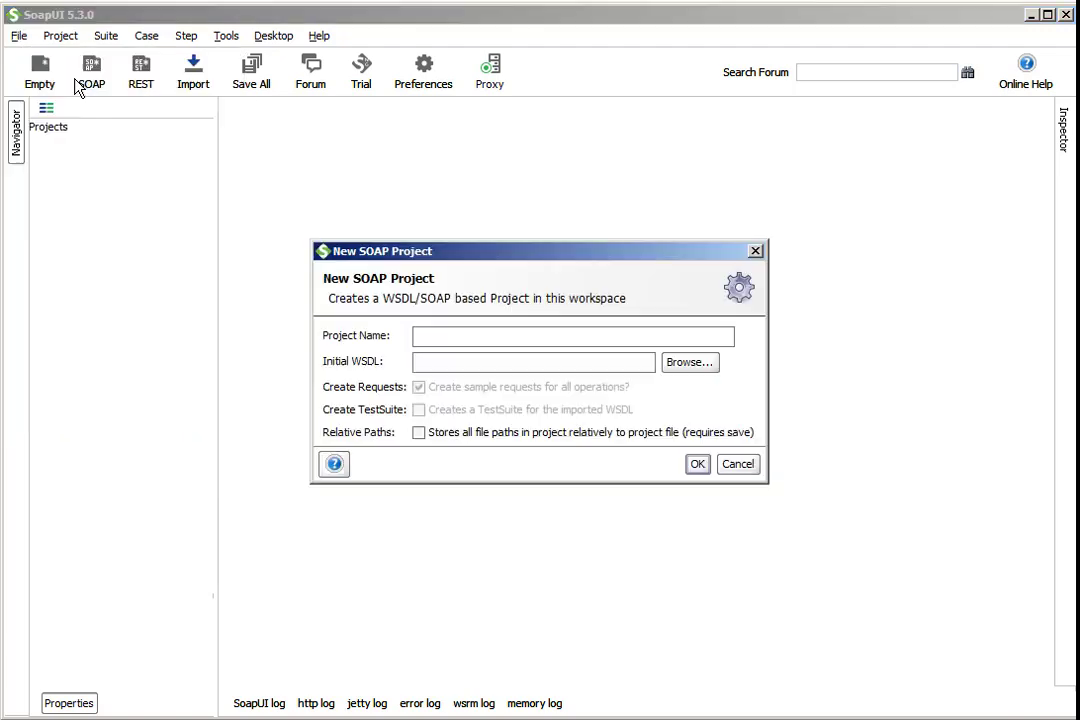
{"action": "left_click", "coordinate": [697, 366]}
{"action": "left_click", "coordinate": [482, 238]}
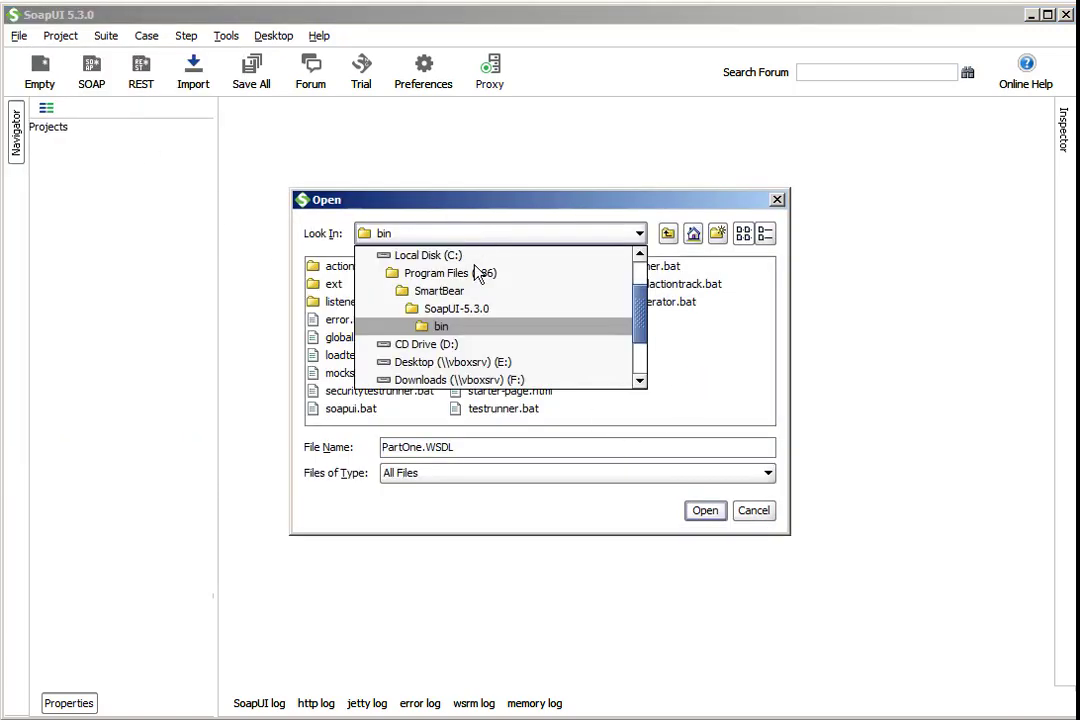
{"action": "left_click", "coordinate": [458, 255]}
{"action": "left_click", "coordinate": [456, 304]}
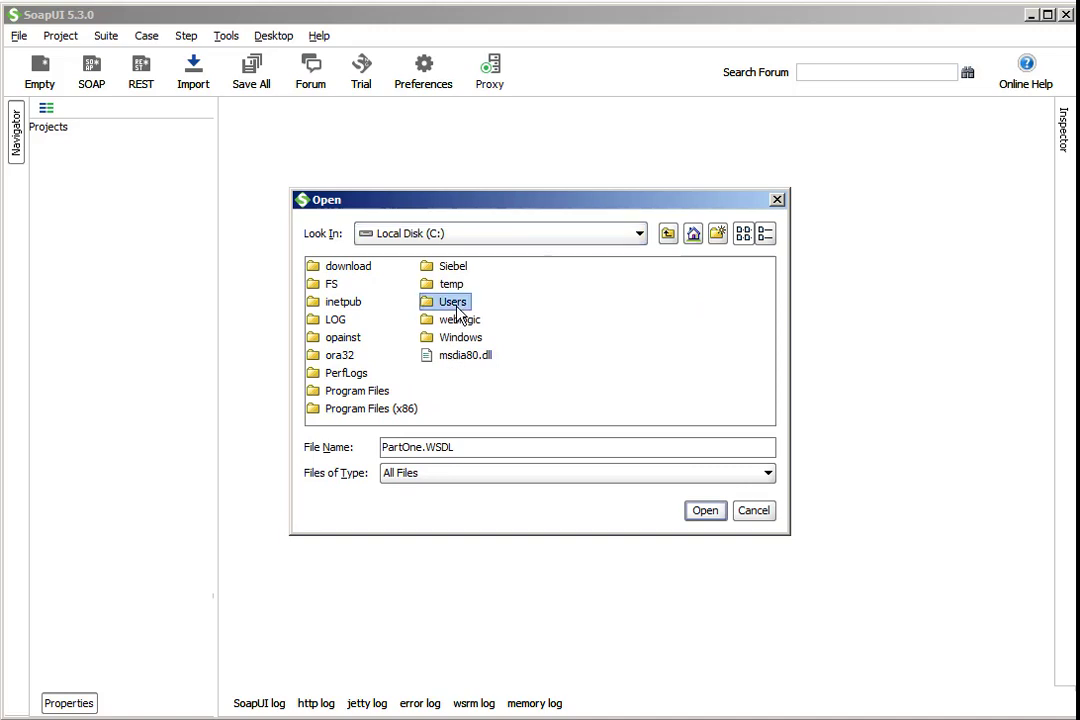
{"action": "double_click", "coordinate": [456, 304]}
{"action": "double_click", "coordinate": [348, 268]}
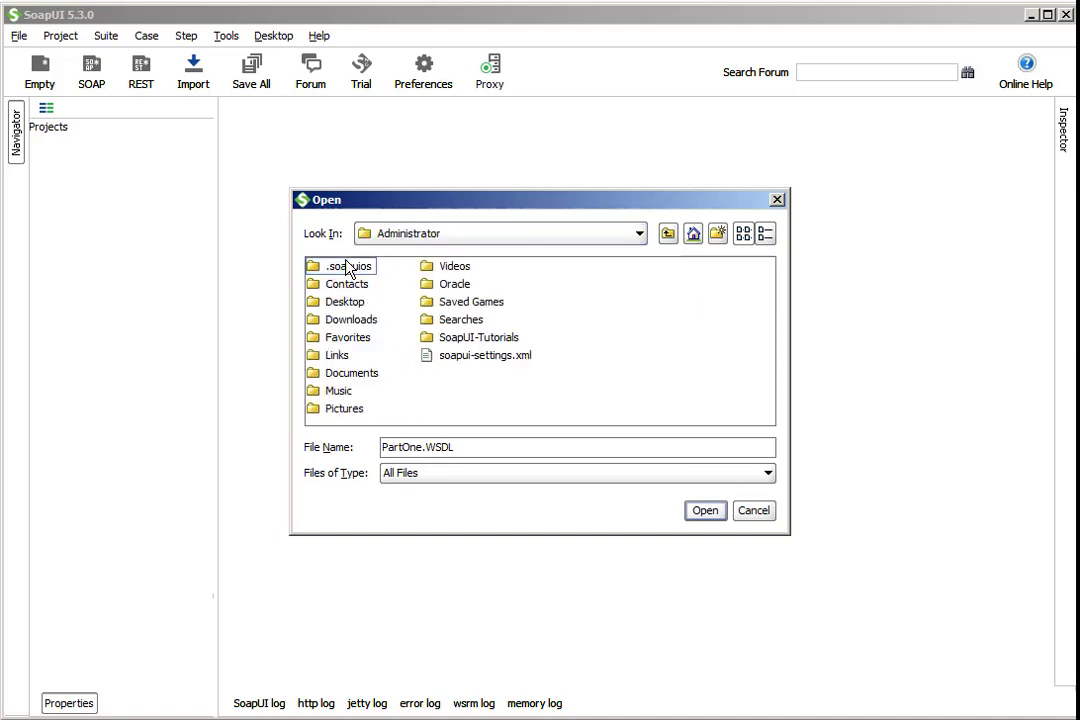
{"action": "double_click", "coordinate": [351, 319]}
{"action": "left_click", "coordinate": [348, 270]}
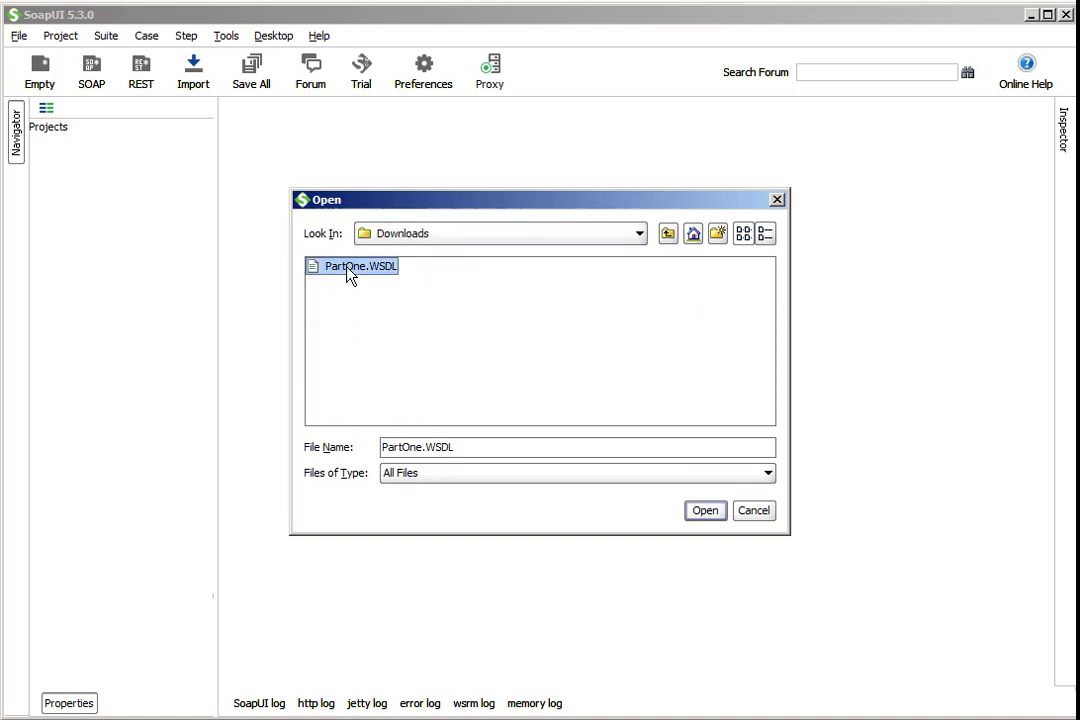
{"action": "double_click", "coordinate": [348, 268]}
{"action": "left_click", "coordinate": [696, 466]}
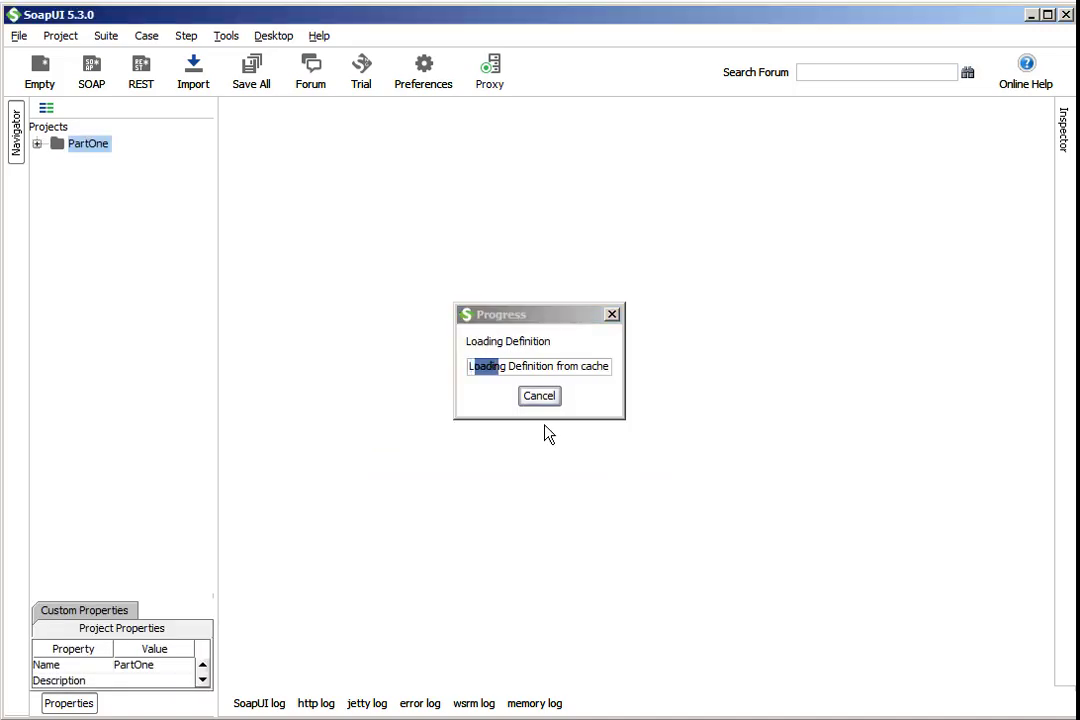
- Open CheckAlive Request 1 and remove the Conn_CheckAlive_Input wrapper around the check-alive-request element
{"action": "left_click", "coordinate": [76, 177]}
{"action": "left_click", "coordinate": [130, 195]}
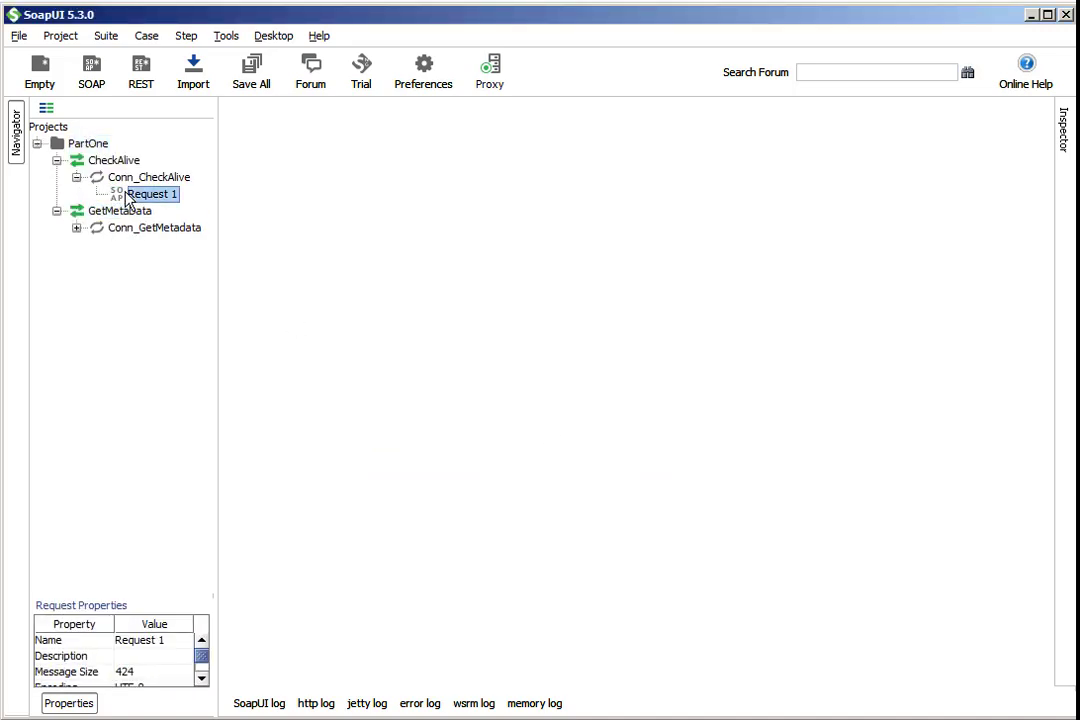
{"action": "double_click", "coordinate": [126, 196]}
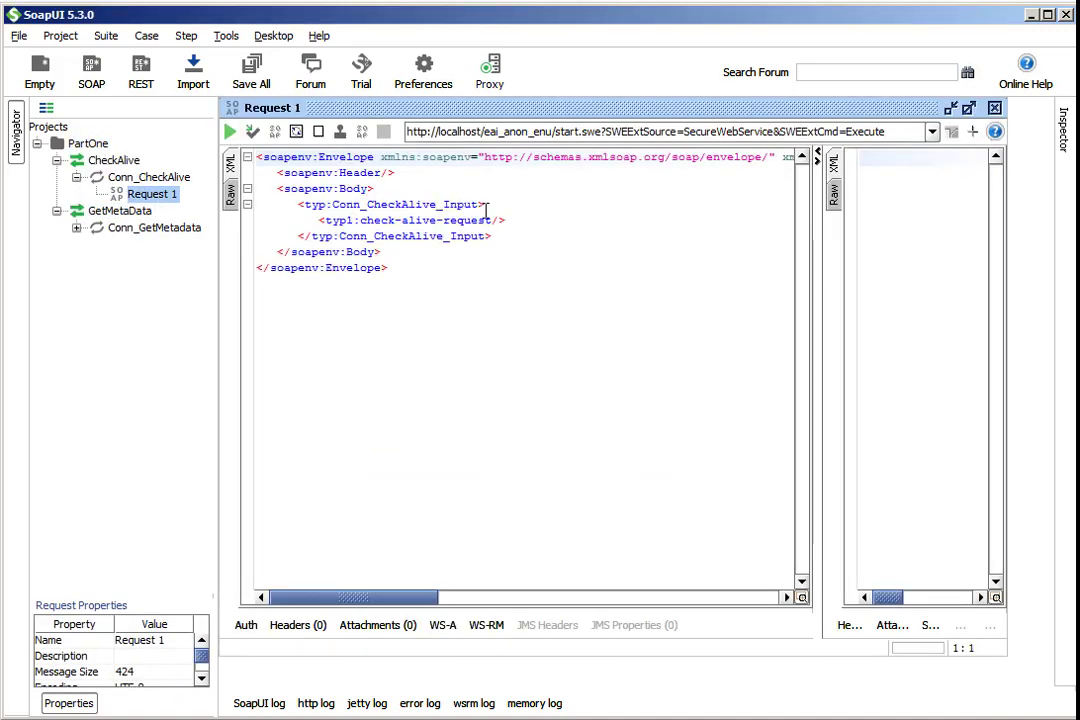
{"action": "left_click_drag", "start_coordinate": [487, 206], "coordinate": [152, 207]}
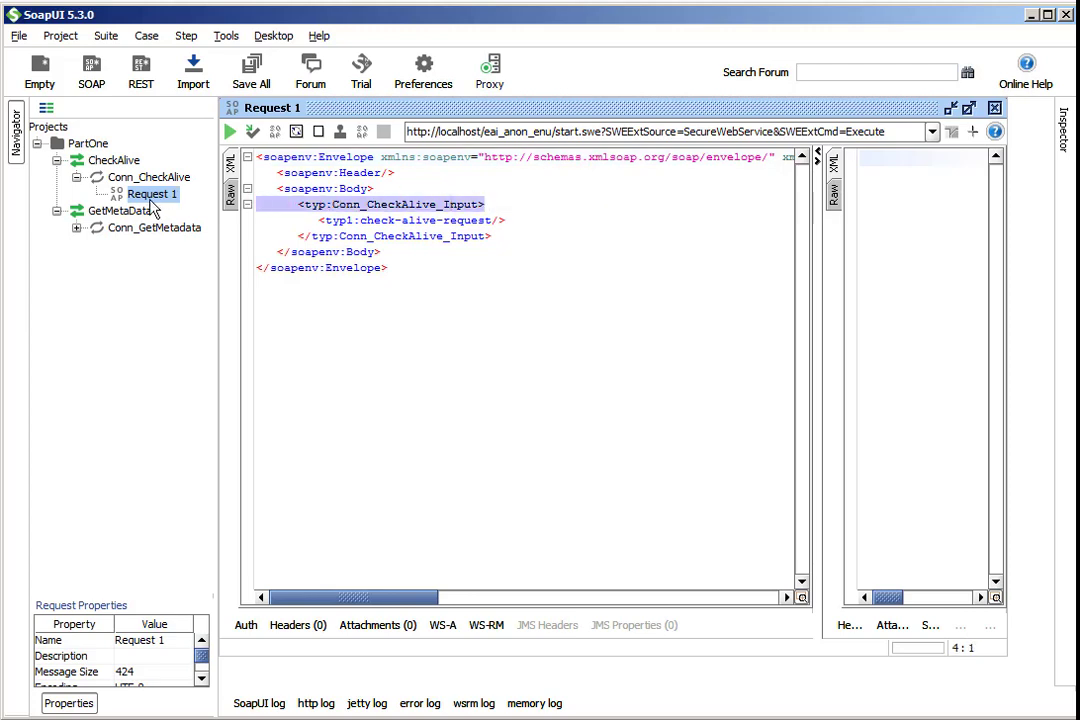
{"action": "key", "text": "Delete"}
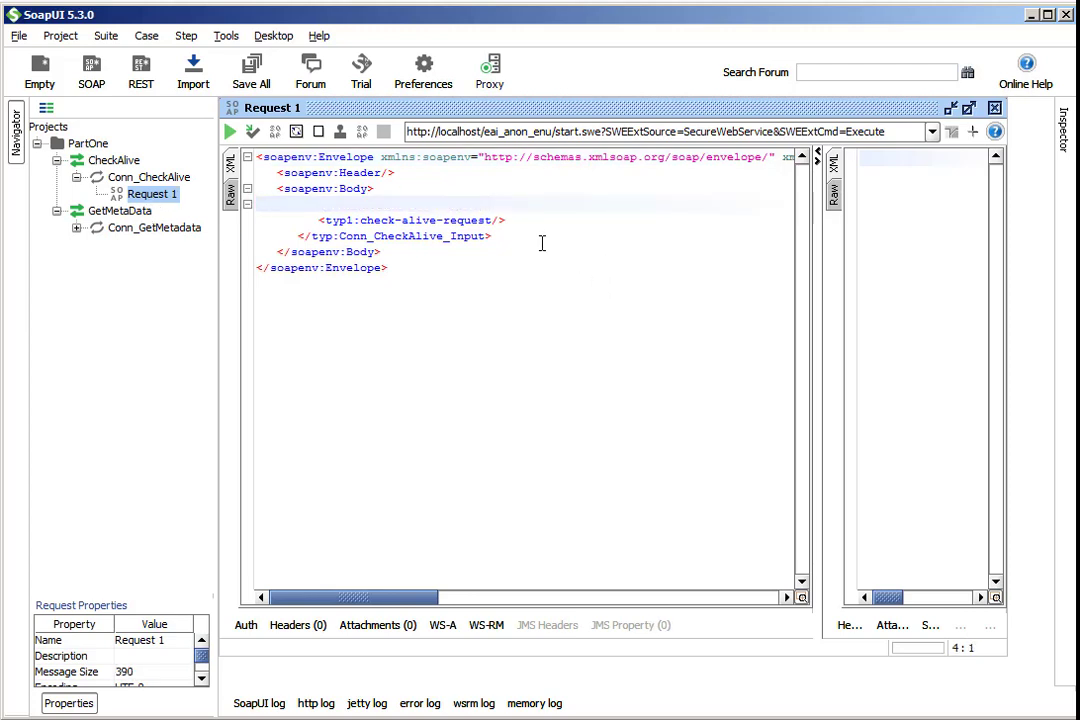
{"action": "left_click_drag", "start_coordinate": [542, 241], "coordinate": [217, 234]}
{"action": "key", "text": "Delete"}
{"action": "left_click", "coordinate": [490, 190]}
{"action": "key", "text": "Delete"}
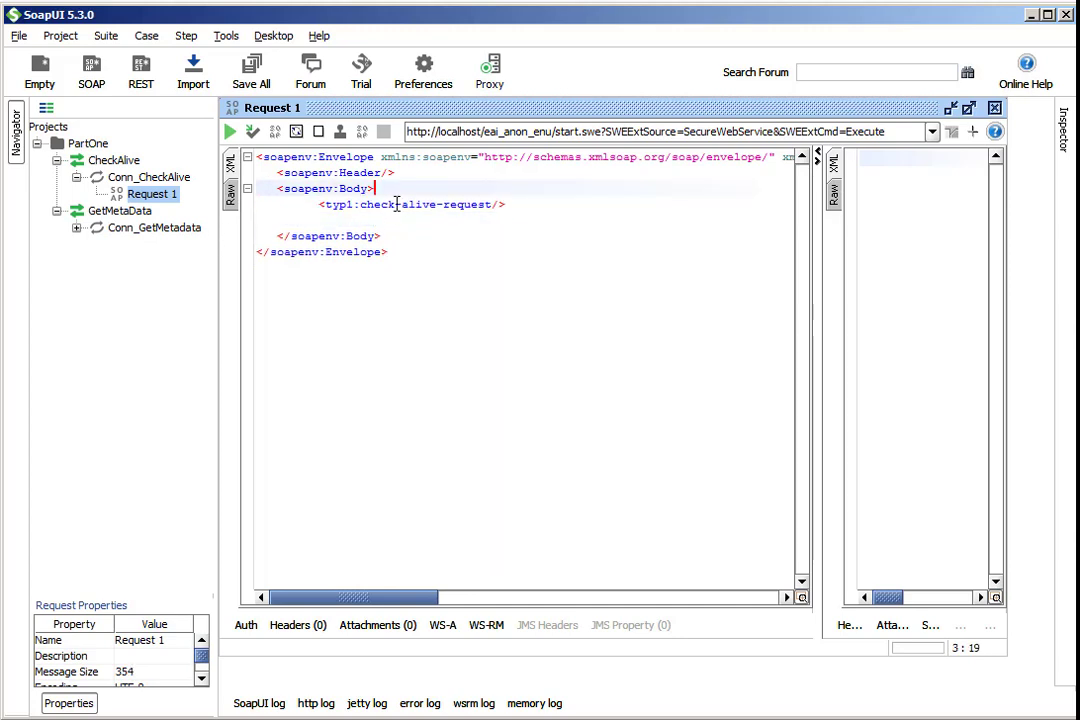
{"action": "left_click", "coordinate": [398, 220]}
{"action": "key", "text": "BackSpace"}
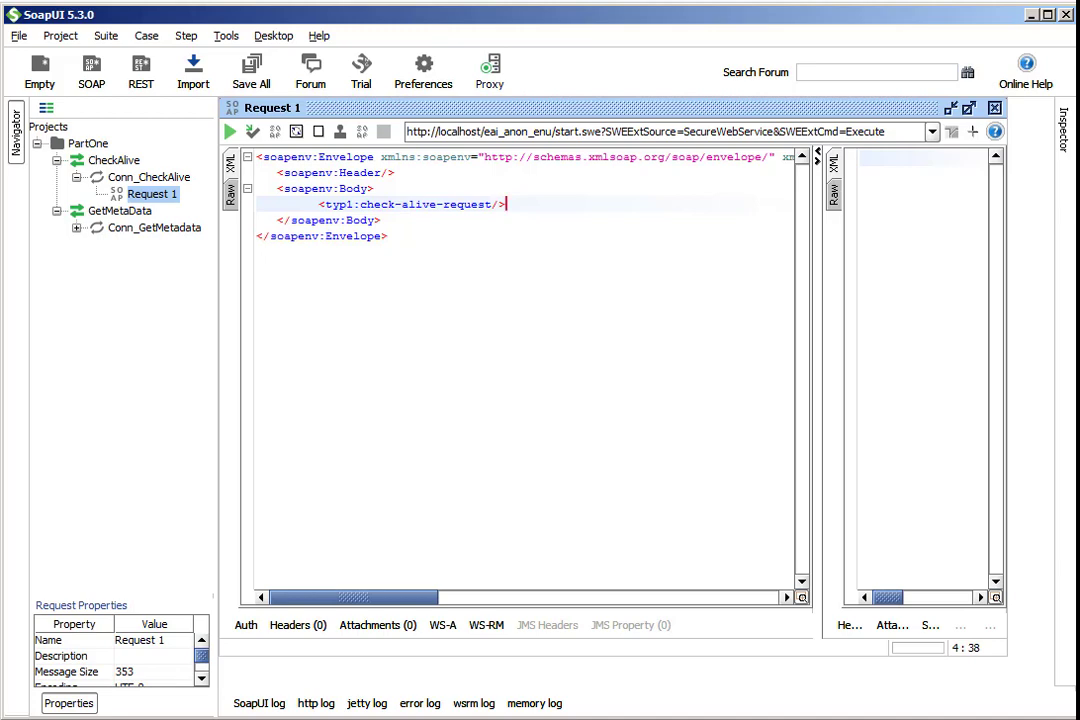
- Replace the CheckAlive Request 1 XML with the copied envelope containing the WS-Security username and password header
{"action": "left_click", "coordinate": [20, 716]}
{"action": "scroll", "coordinate": [325, 434], "scroll_direction": "up", "scroll_amount": 10}
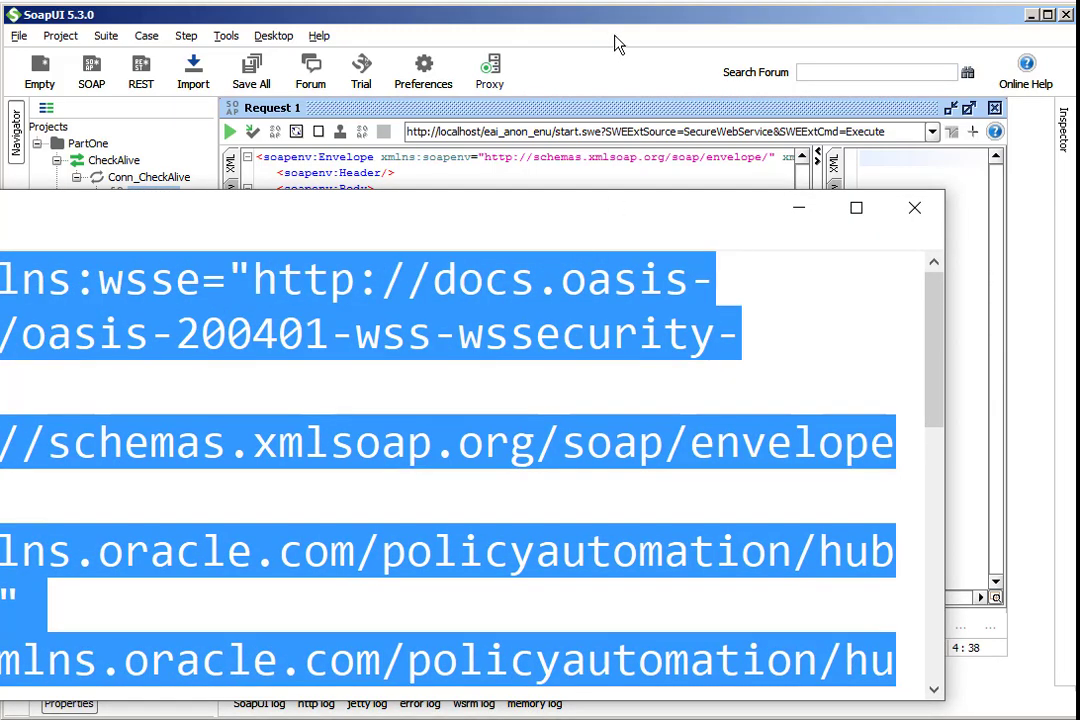
{"action": "left_click", "coordinate": [646, 32]}
{"action": "left_click_drag", "start_coordinate": [537, 298], "coordinate": [257, 172]}
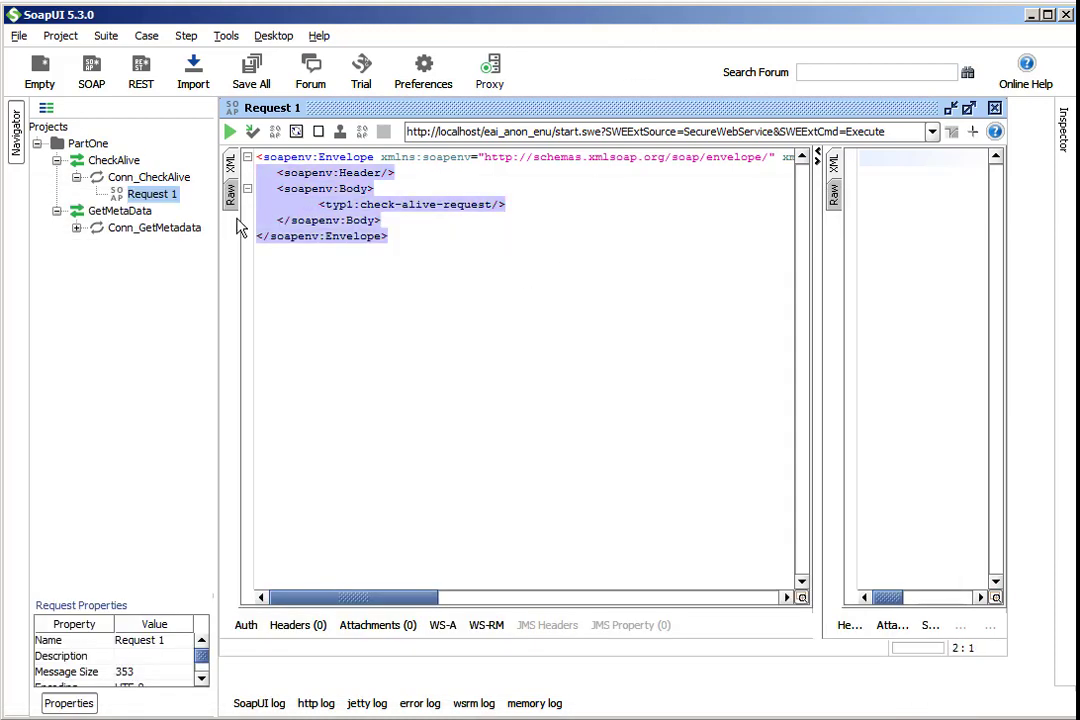
{"action": "key", "text": "ctrl+a"}
{"action": "key", "text": "ctrl+v"}
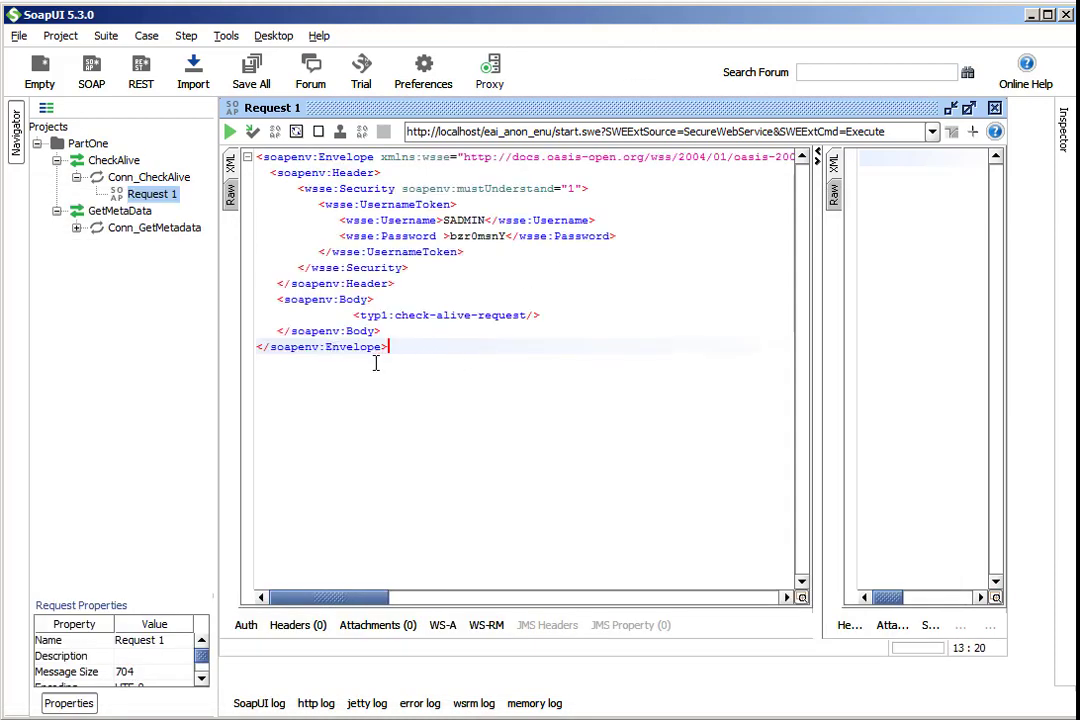
- Submit the CheckAlive request and widen the response pane to read the check-alive-response
{"action": "left_click", "coordinate": [230, 132]}
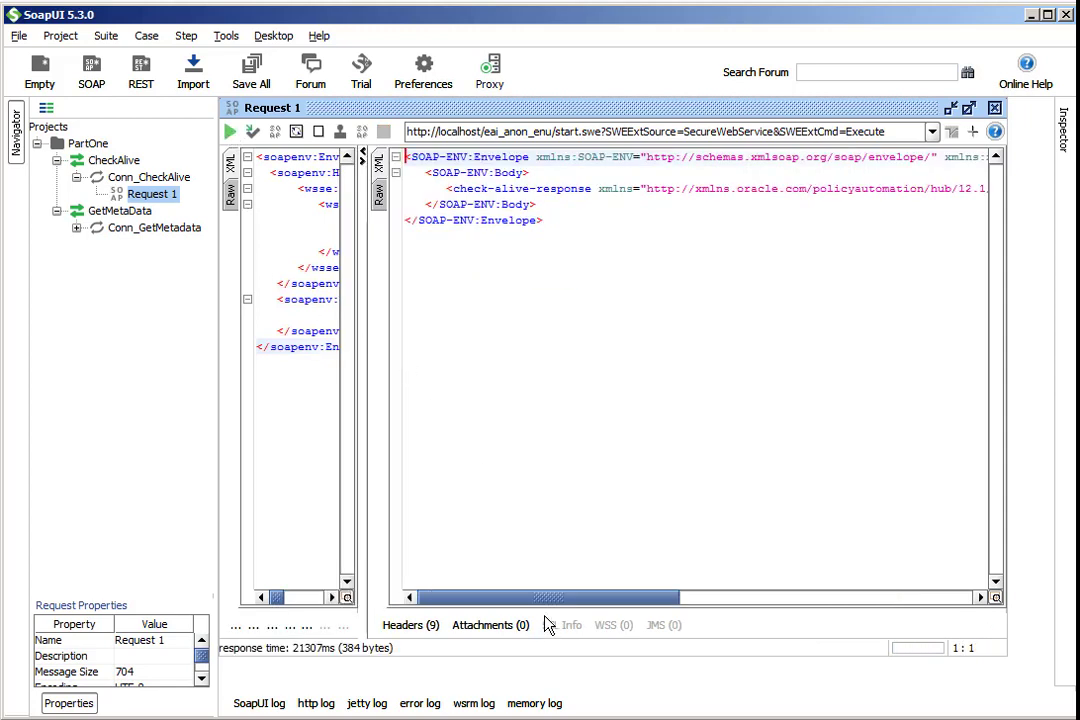
{"action": "left_click_drag", "start_coordinate": [569, 598], "coordinate": [465, 567]}
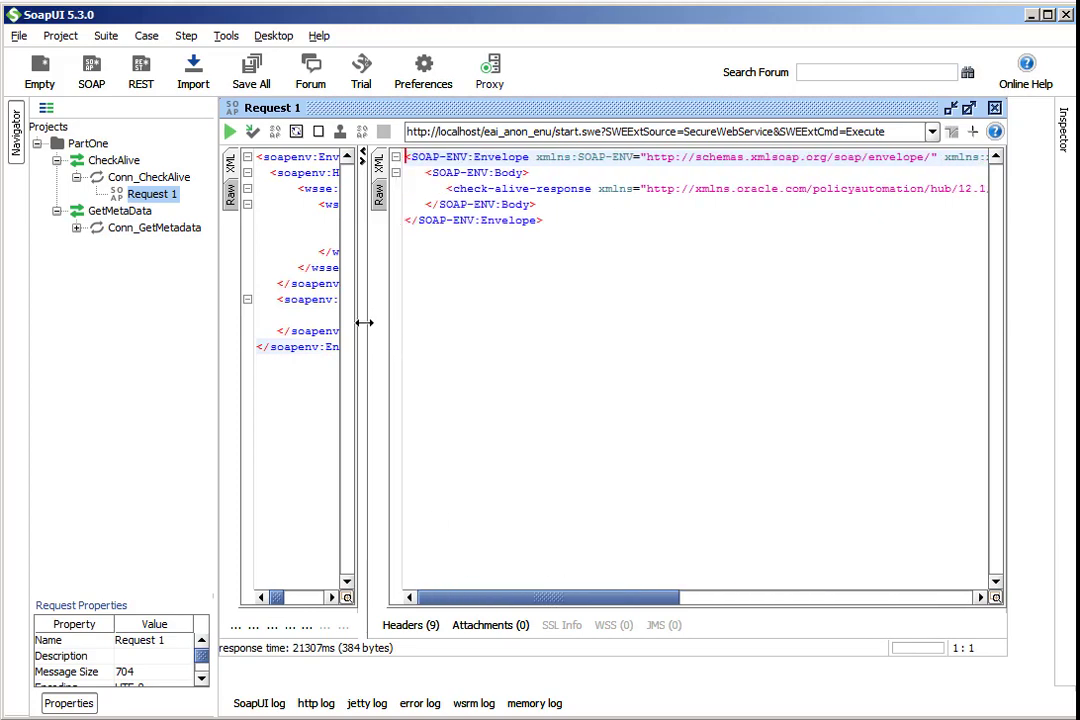
{"action": "left_click_drag", "start_coordinate": [363, 322], "coordinate": [526, 321]}
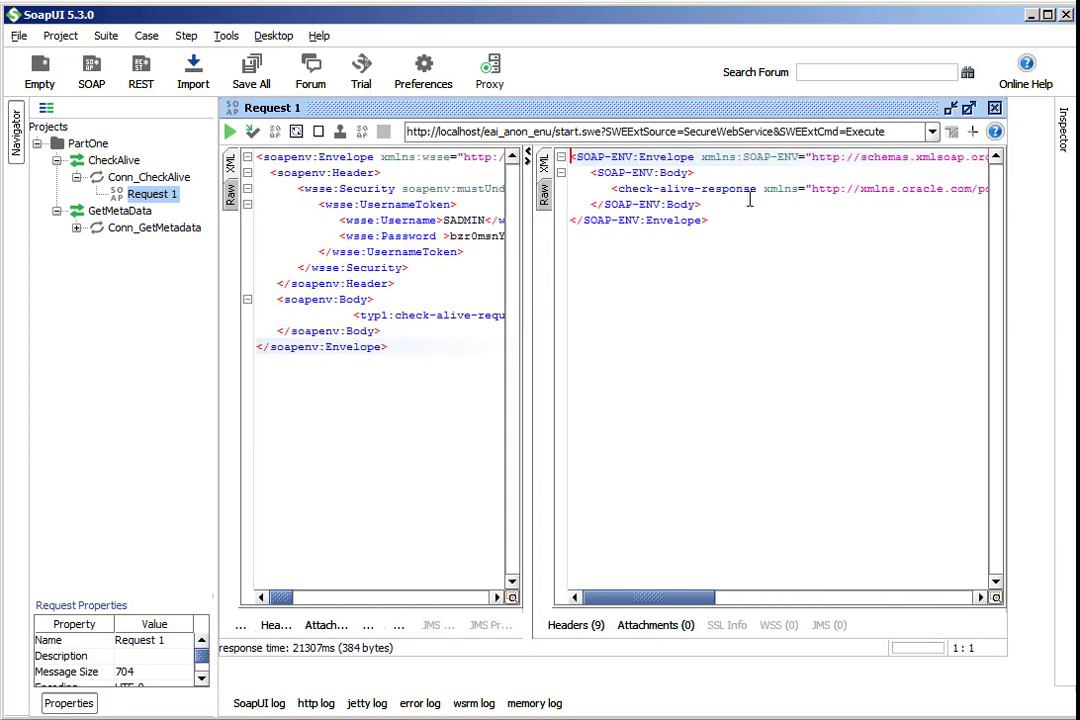
{"action": "left_click_drag", "start_coordinate": [756, 189], "coordinate": [618, 189]}
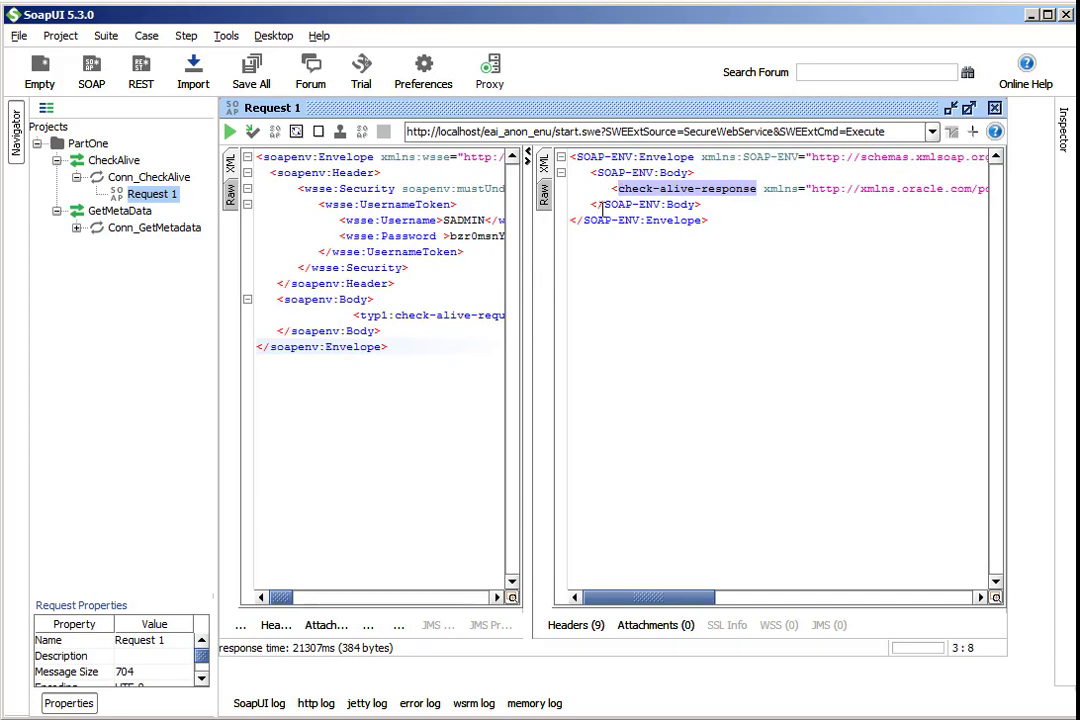
- Open GetMetadata Request 1 and replace its XML with the secured envelope containing get-metadata-request with language en-US
{"action": "left_click", "coordinate": [76, 227]}
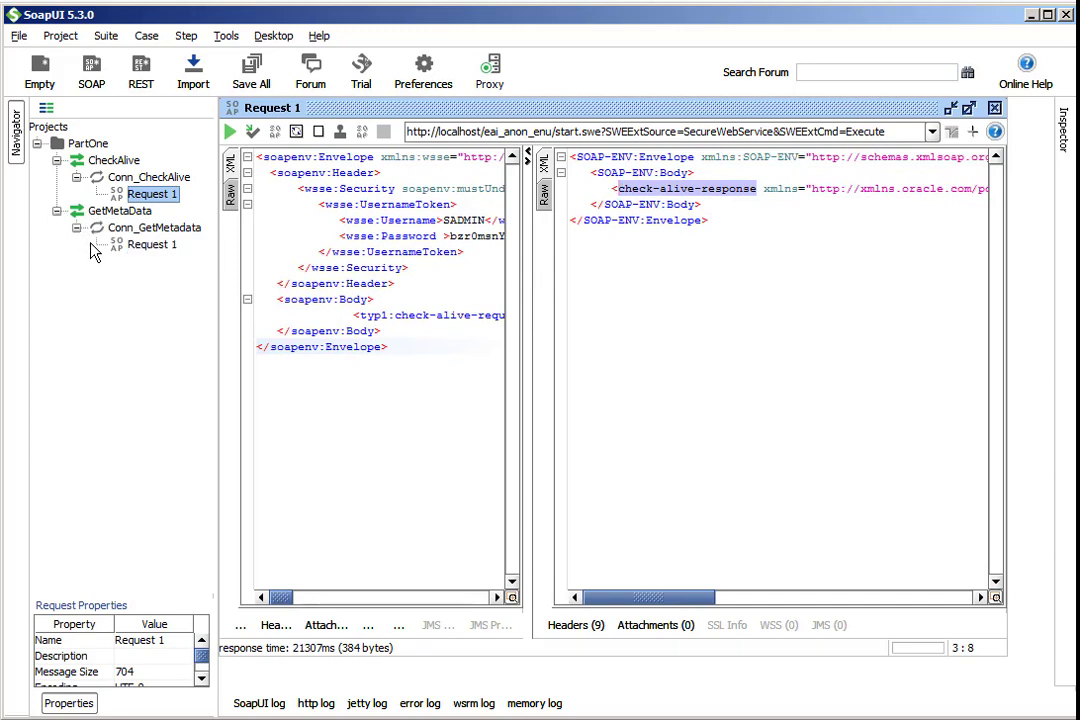
{"action": "double_click", "coordinate": [138, 245]}
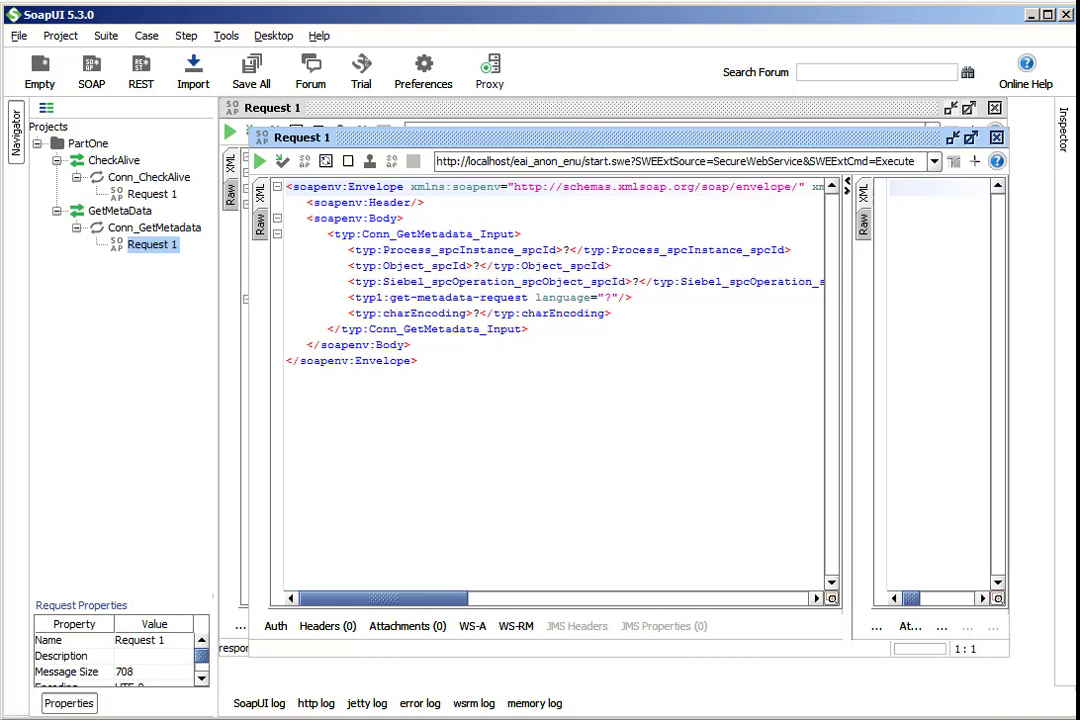
{"action": "left_click", "coordinate": [484, 443]}
{"action": "key", "text": "ctrl+a"}
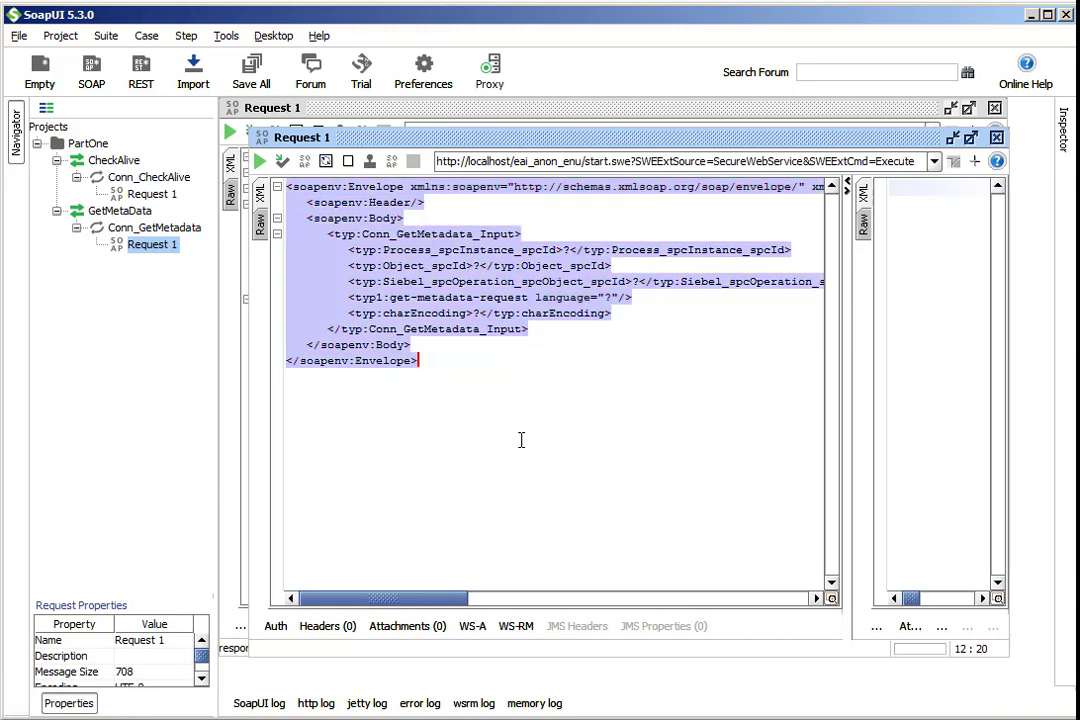
{"action": "key", "text": "ctrl+v"}
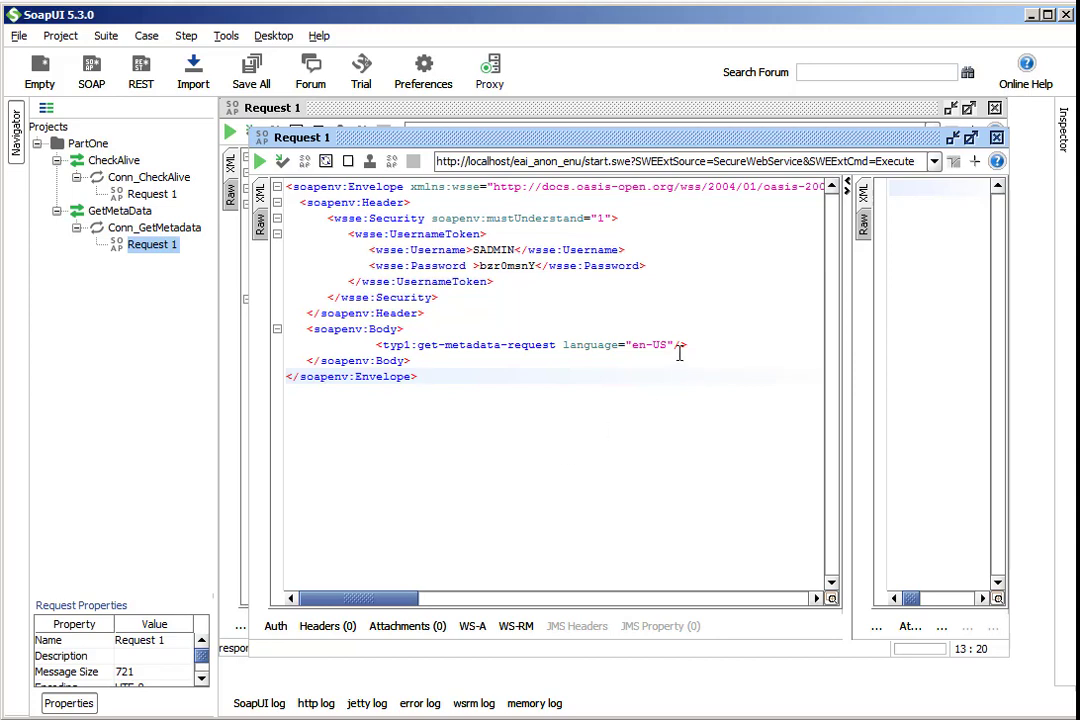
- Submit the GetMetadata request and widen the response pane to review it
{"action": "left_click", "coordinate": [258, 163]}
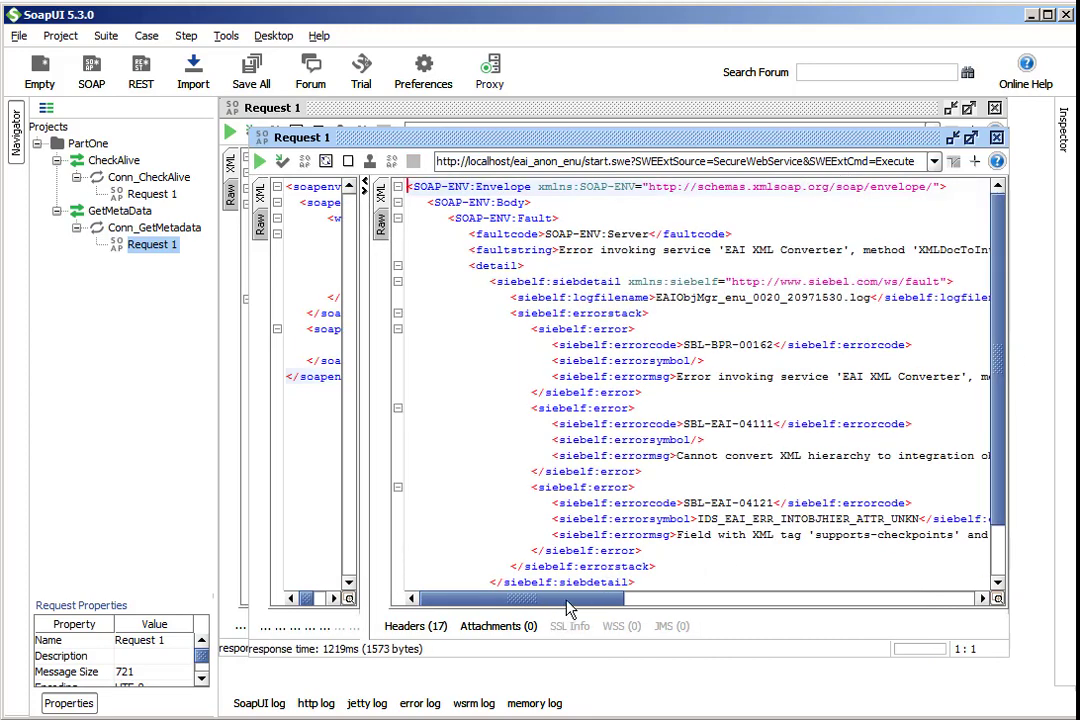
{"action": "left_click_drag", "start_coordinate": [572, 603], "coordinate": [535, 625]}
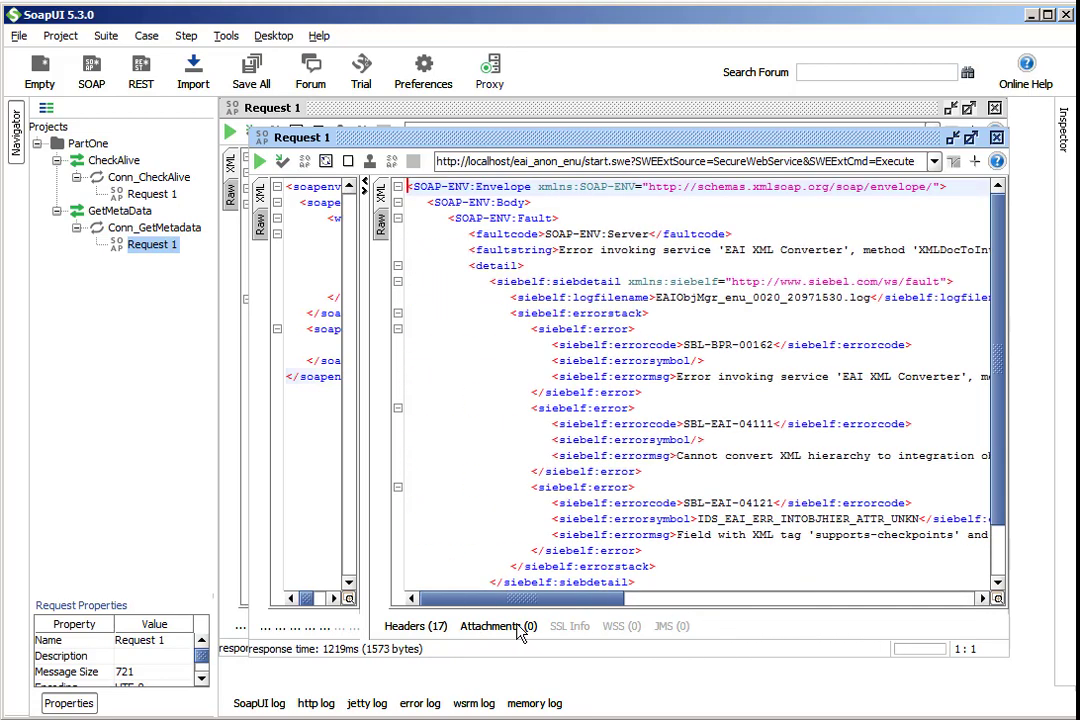
{"action": "left_click_drag", "start_coordinate": [363, 402], "coordinate": [560, 395]}
{"action": "left_click_drag", "start_coordinate": [707, 603], "coordinate": [679, 585]}
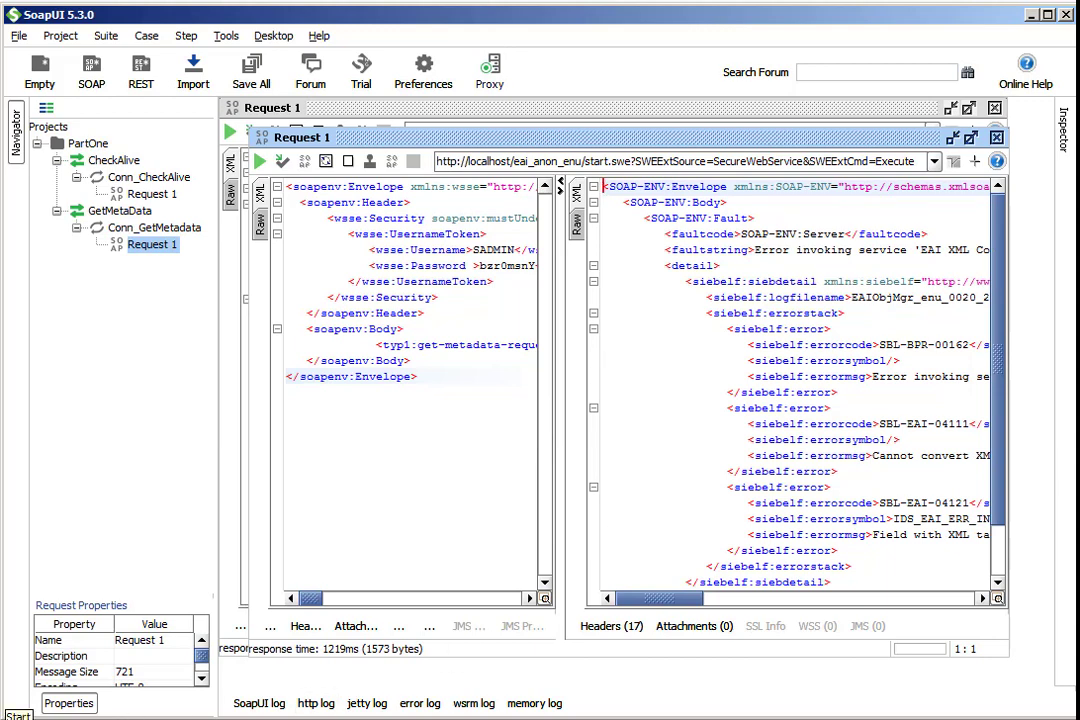
- Launch Siebel Tools from the Start menu and log in to the LOCAL_XE database
{"action": "left_click", "coordinate": [12, 714]}
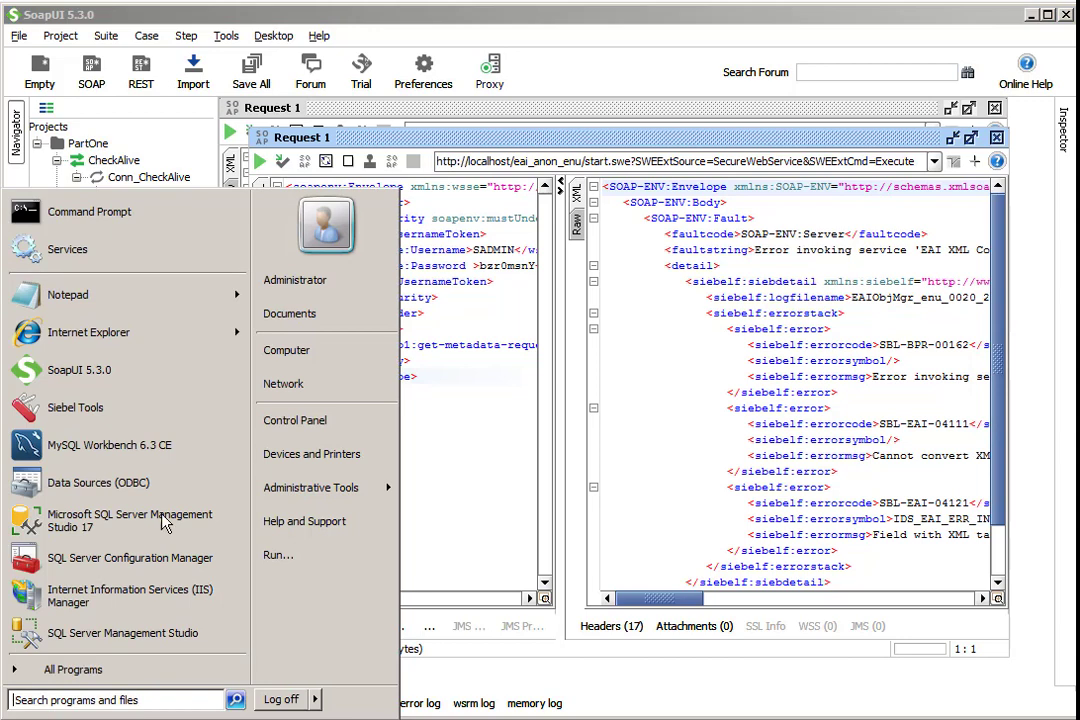
{"action": "left_click", "coordinate": [147, 354]}
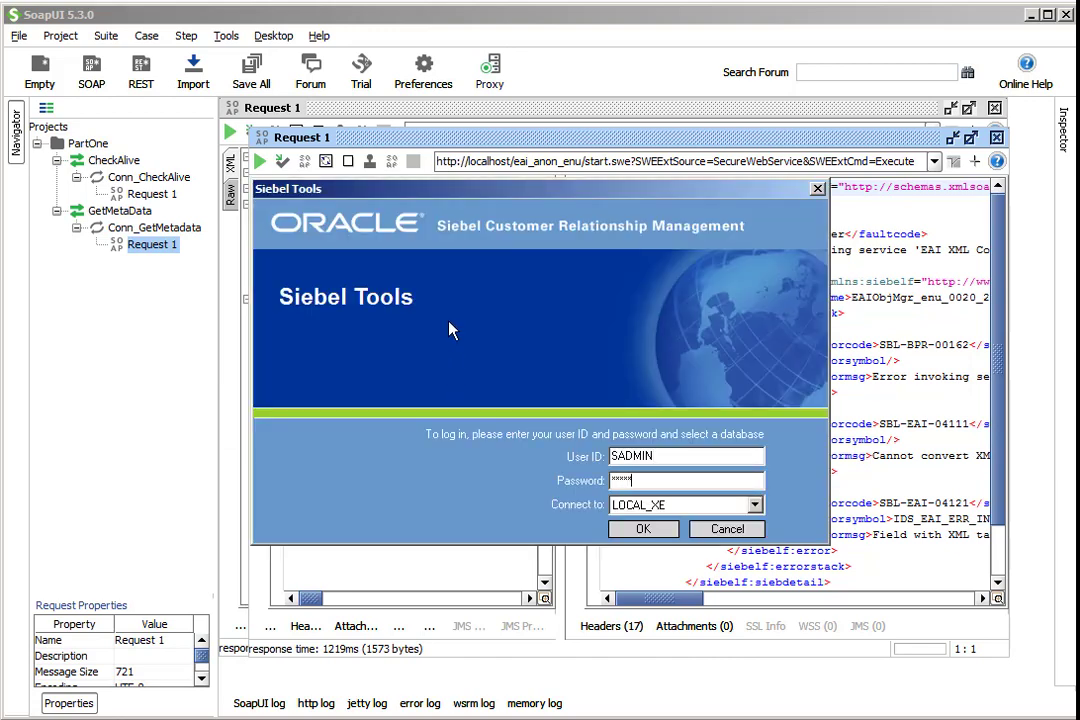
{"action": "key", "text": "Tab"}
{"action": "key", "text": "s"}
{"action": "key", "text": "Return"}
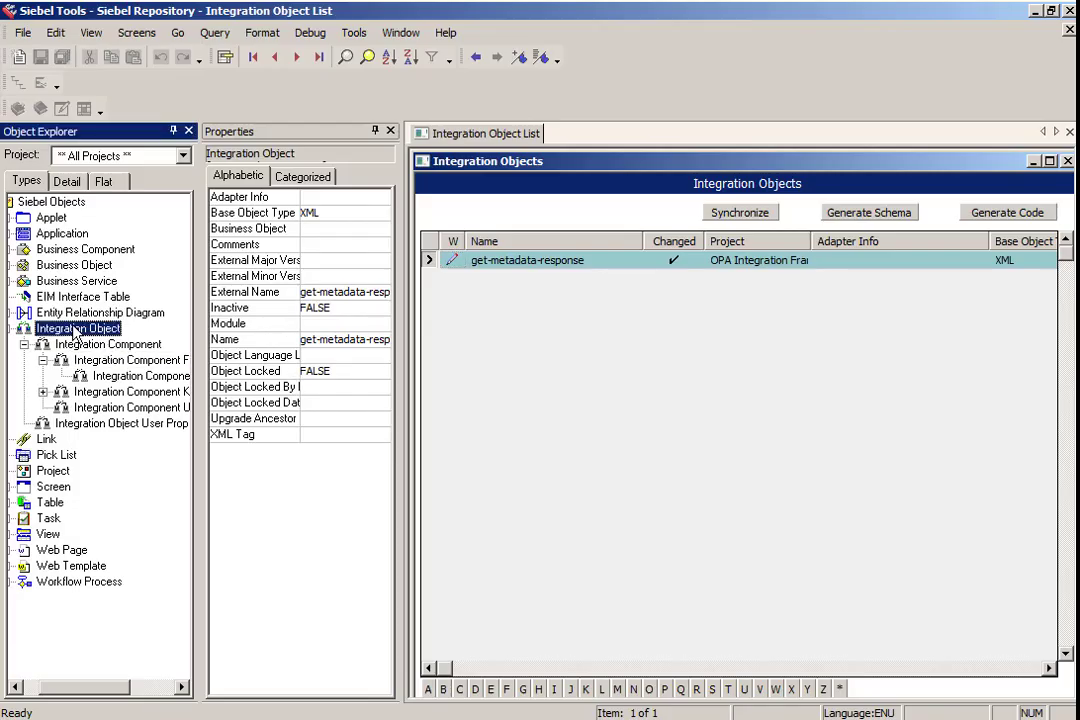
- Deploy the get-metadata-response integration object to the runtime database
{"action": "right_click", "coordinate": [74, 331]}
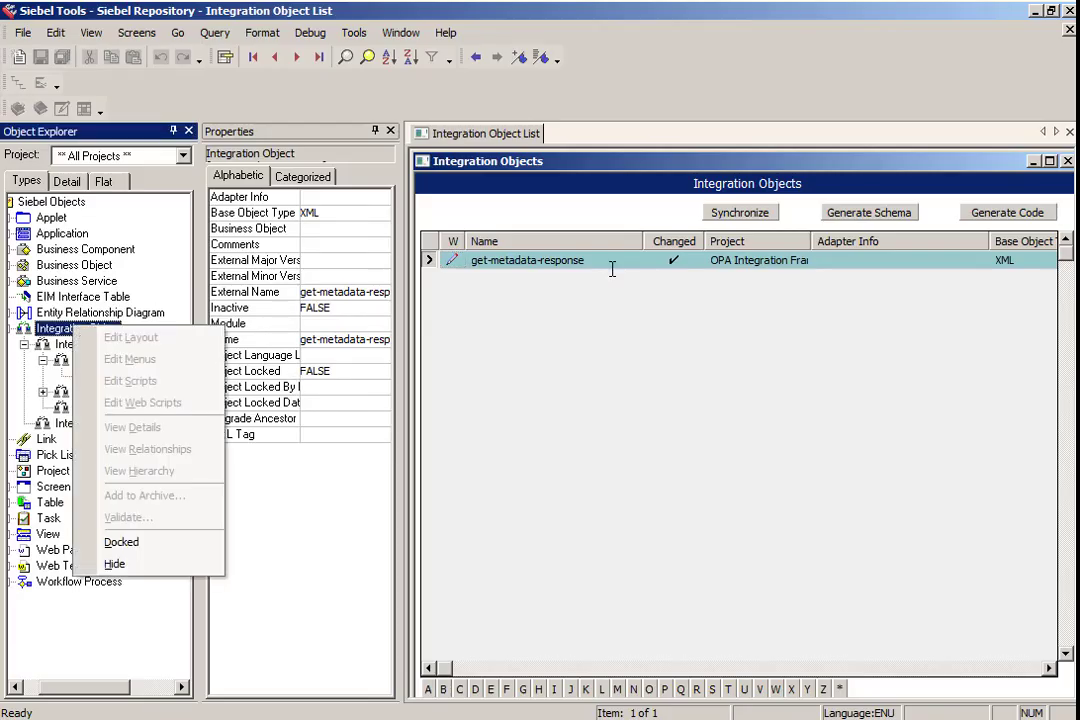
{"action": "right_click", "coordinate": [589, 262]}
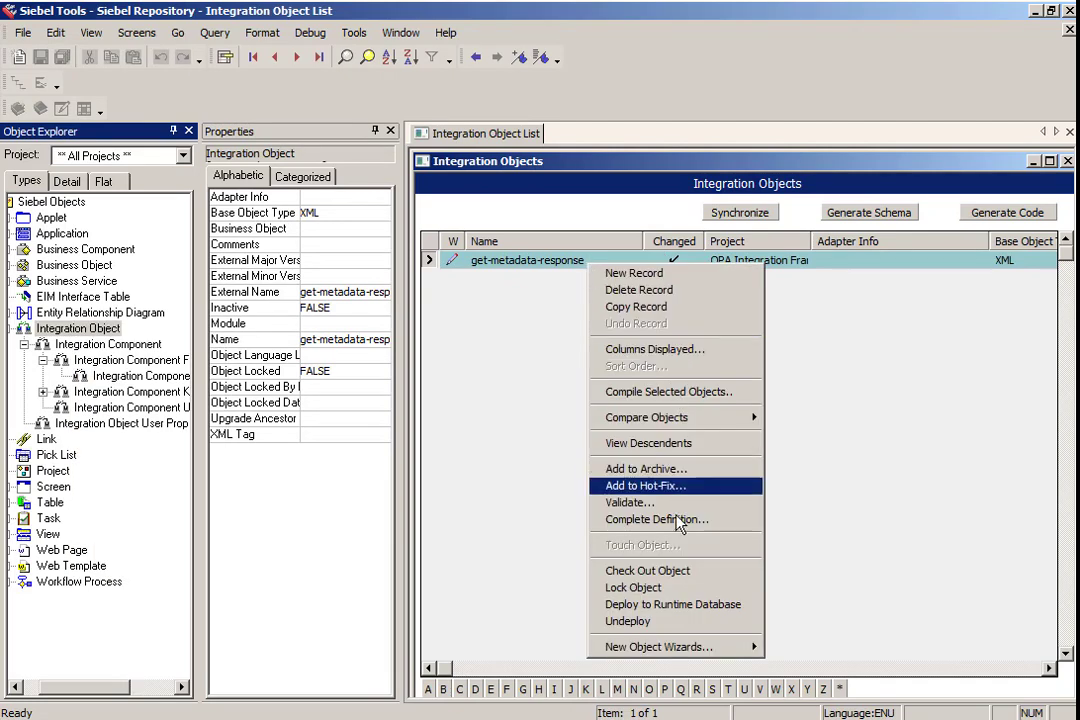
{"action": "left_click", "coordinate": [678, 604]}
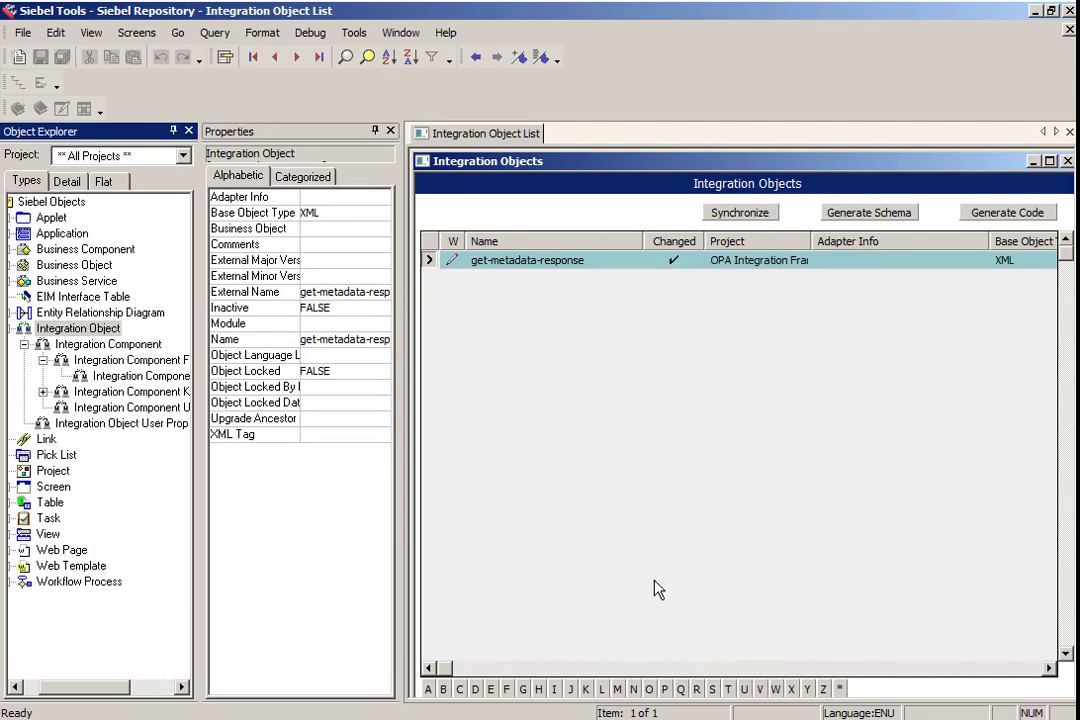
- Return to SoapUI and resend the GetMetadata request
{"action": "key", "text": "alt+Tab"}
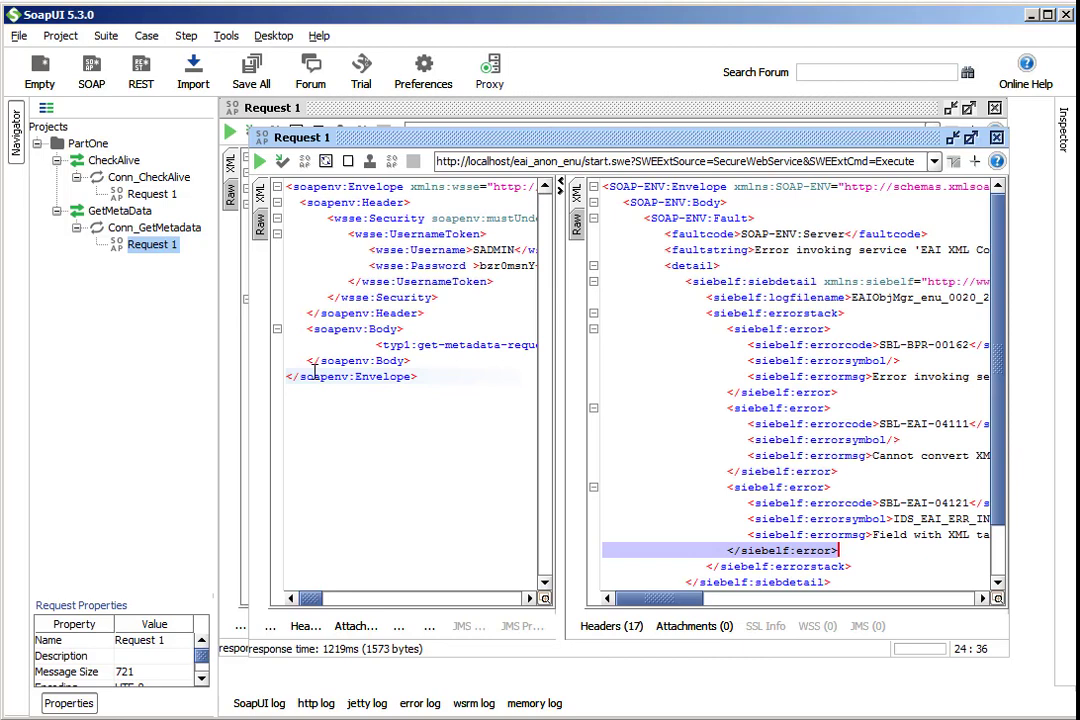
{"action": "left_click", "coordinate": [261, 163]}
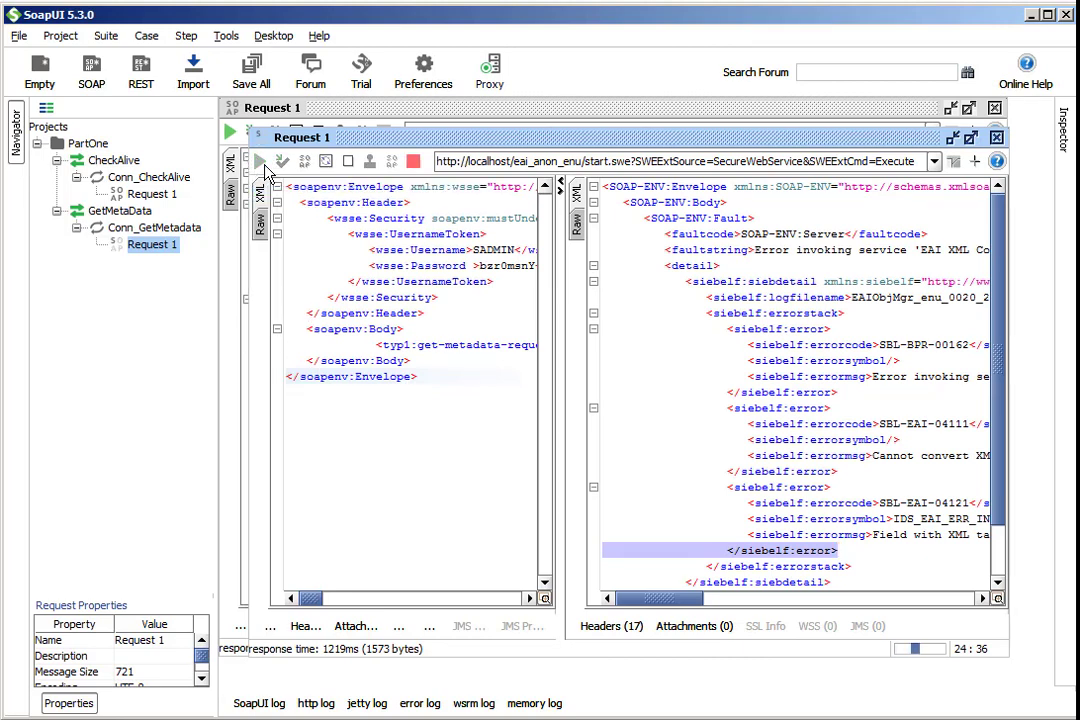
- Clear the cache for the OPA Generic Connection inbound web service in the Siebel web client
{"action": "left_click", "coordinate": [238, 719]}
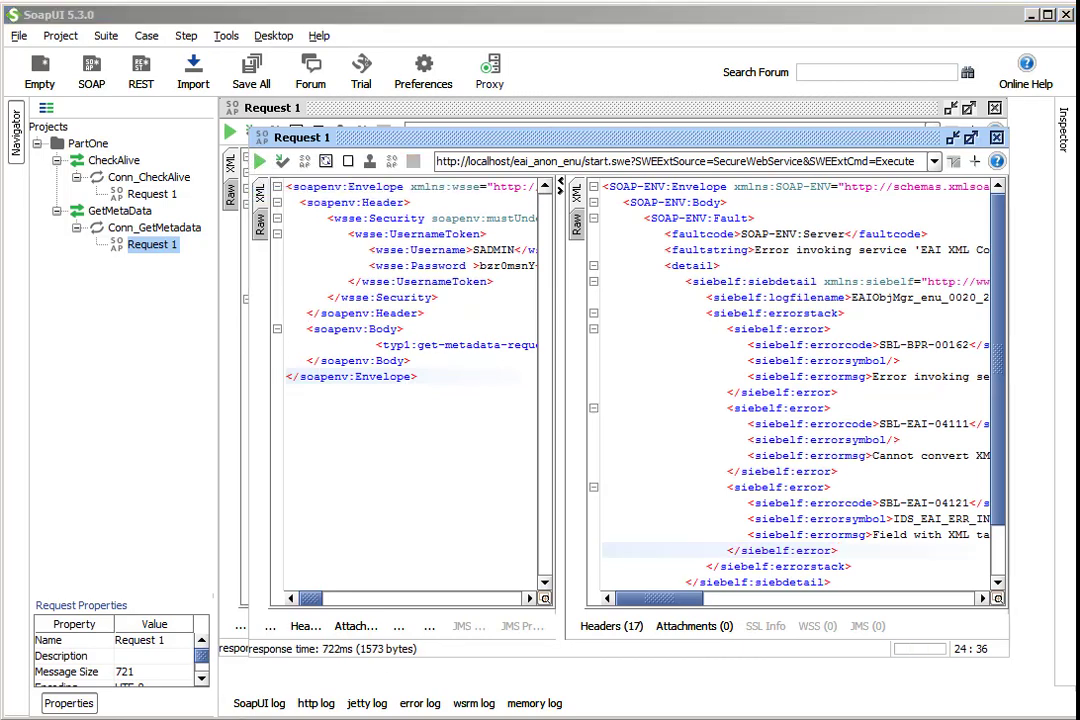
{"action": "left_click", "coordinate": [240, 676]}
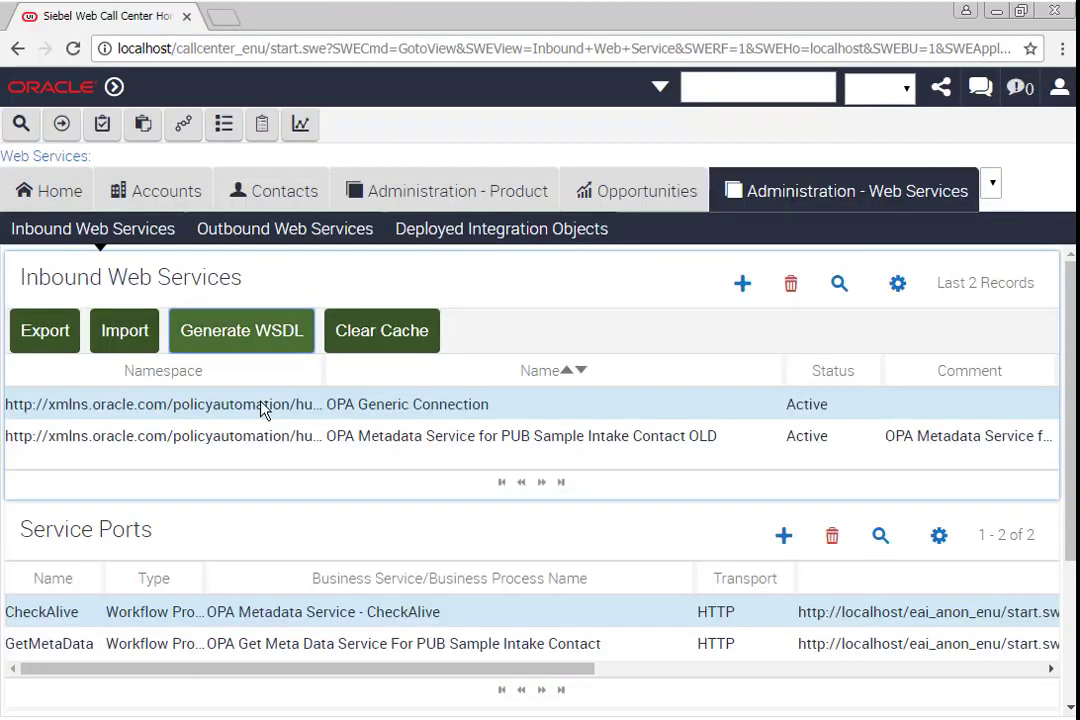
{"action": "left_click", "coordinate": [390, 331]}
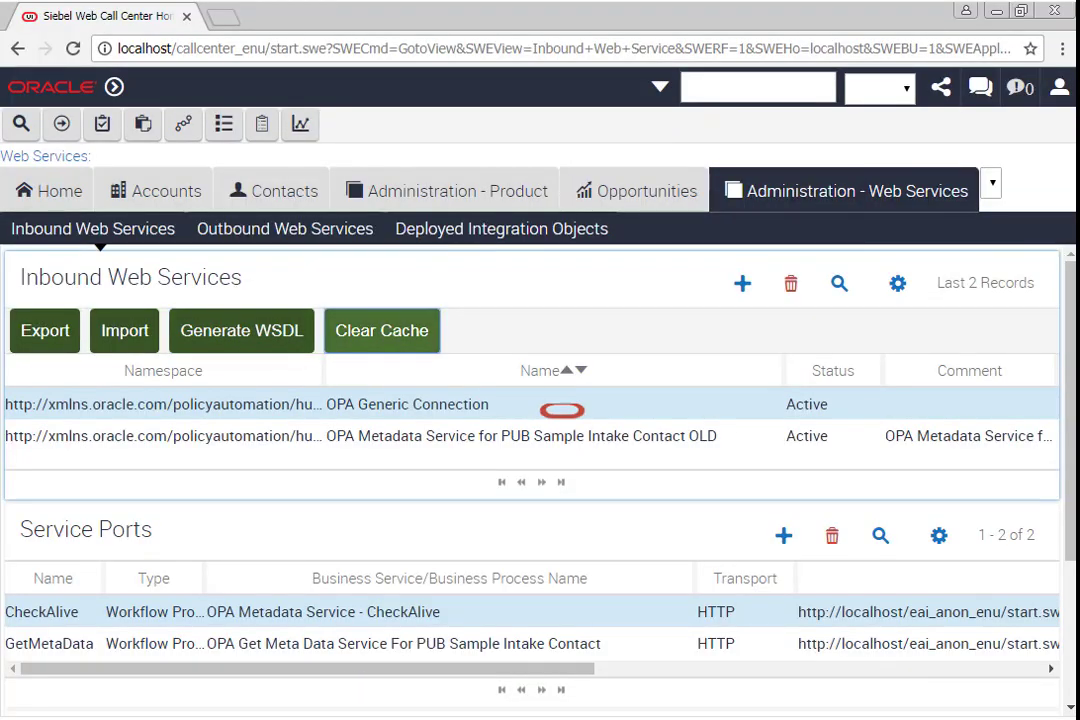
- Resend the GetMetadata request from SoapUI and scroll through the returned Contact fields
{"action": "left_click", "coordinate": [275, 719]}
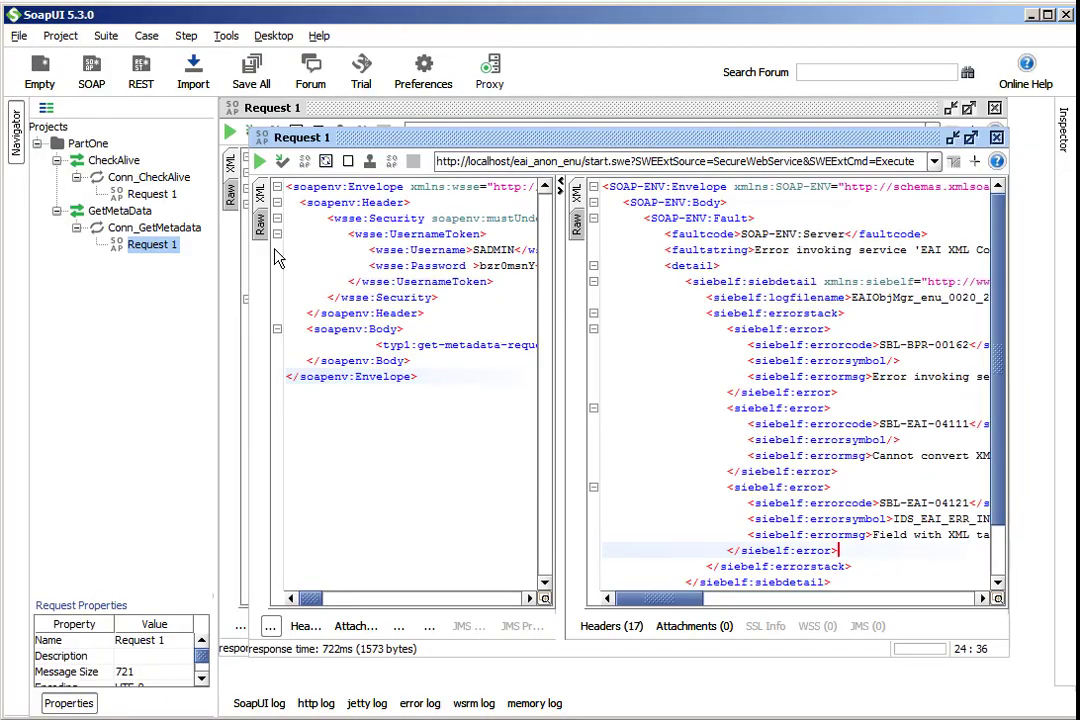
{"action": "left_click", "coordinate": [260, 162]}
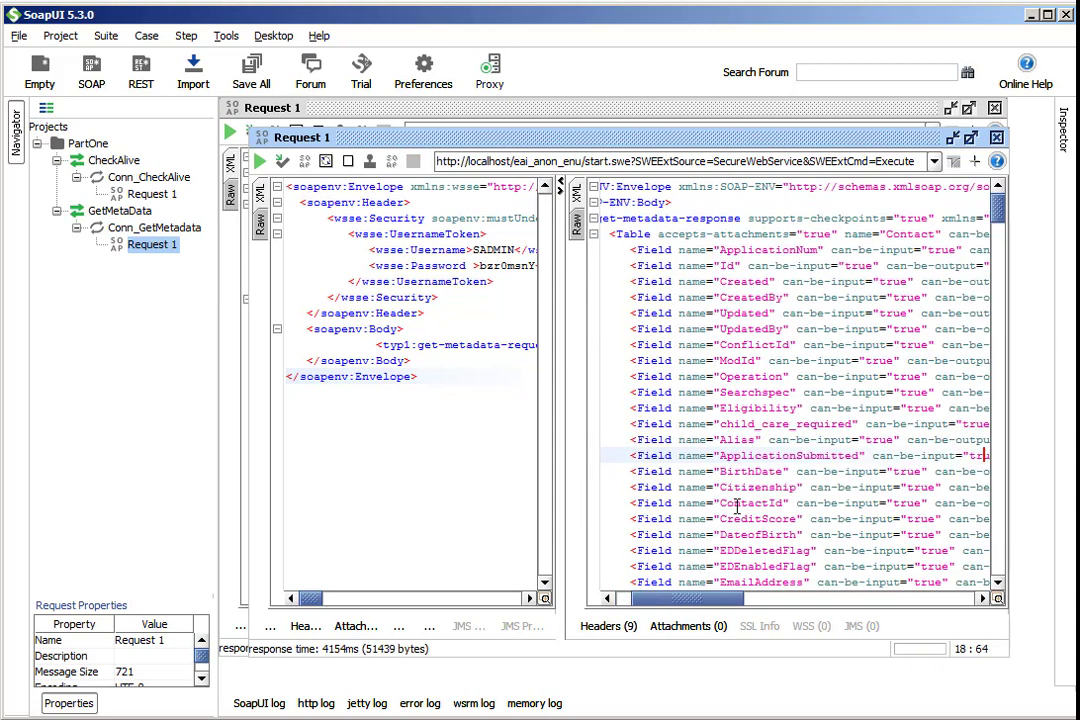
{"action": "left_click_drag", "start_coordinate": [1002, 222], "coordinate": [1046, 240]}
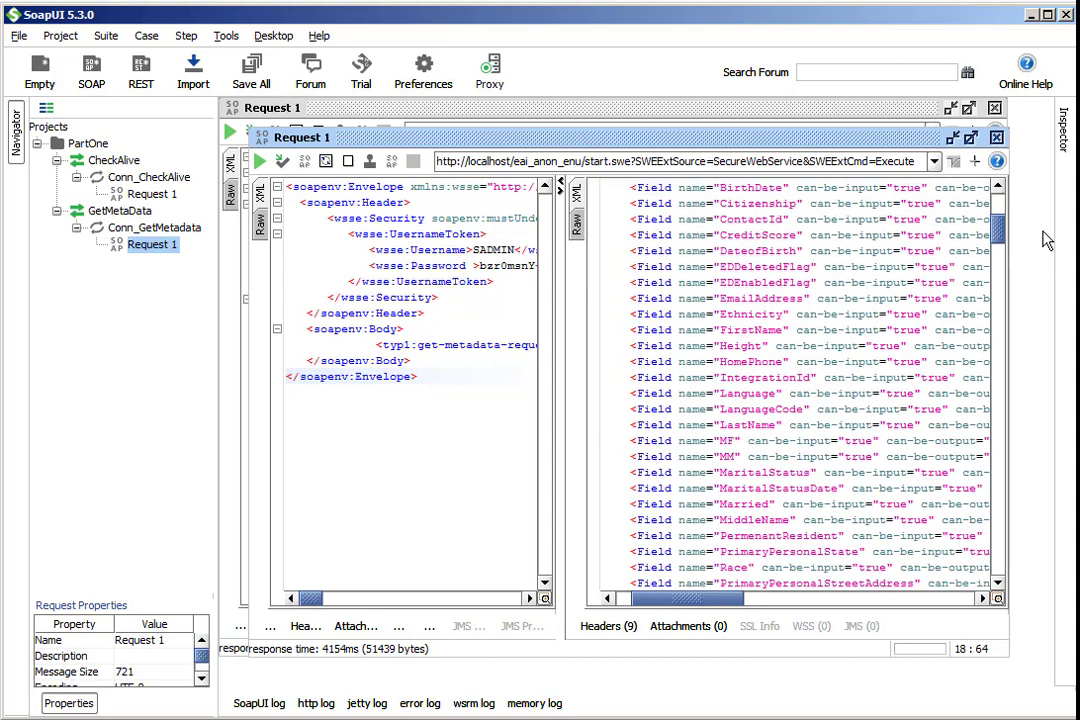
- Highlight the FirstName and LastName field names in the metadata response
{"action": "double_click", "coordinate": [744, 341]}
{"action": "double_click", "coordinate": [744, 327]}
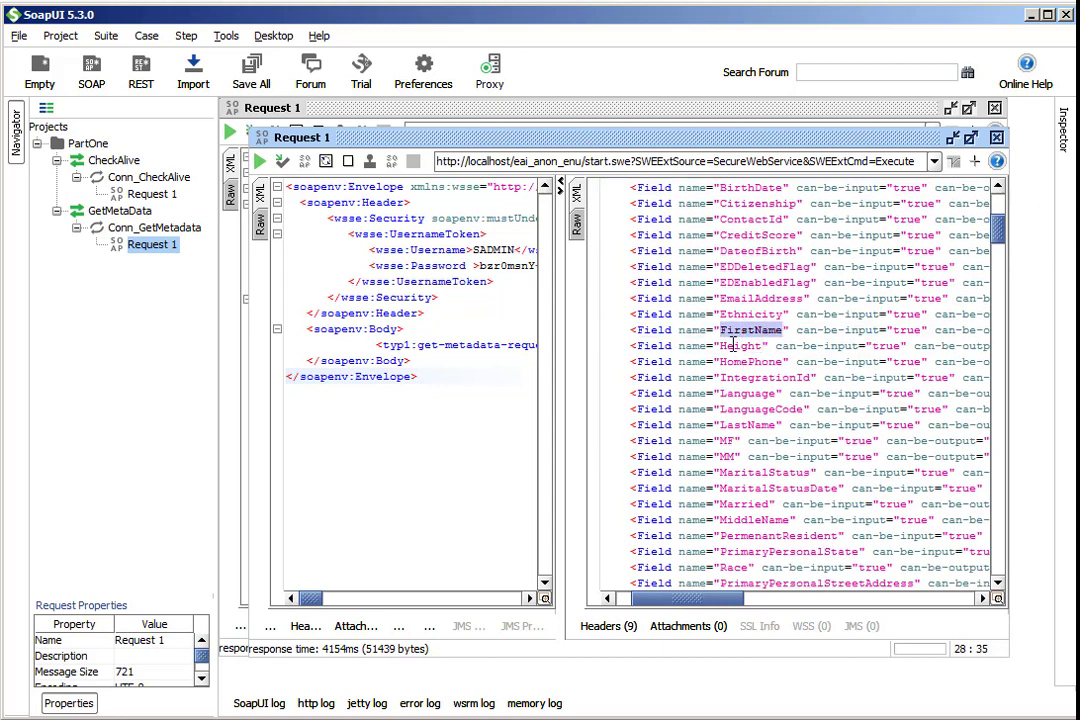
{"action": "double_click", "coordinate": [748, 424]}
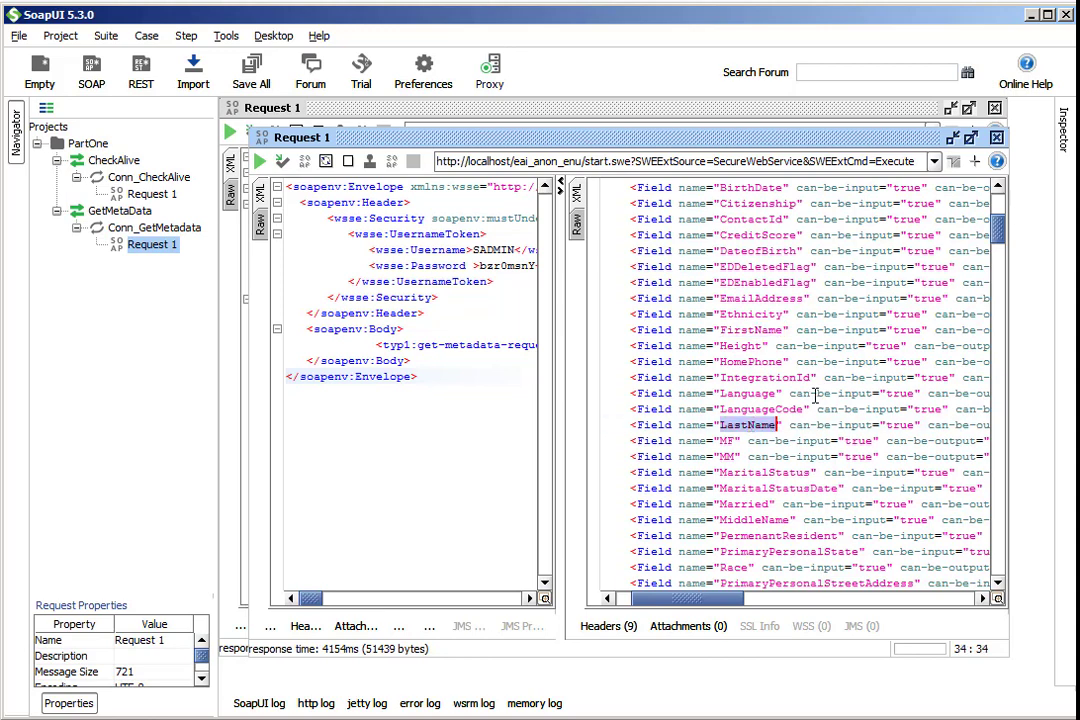
- Exit SoapUI, saving the PartOne project as PartOne-soapui-project.xml in Documents
{"action": "left_click", "coordinate": [19, 37]}
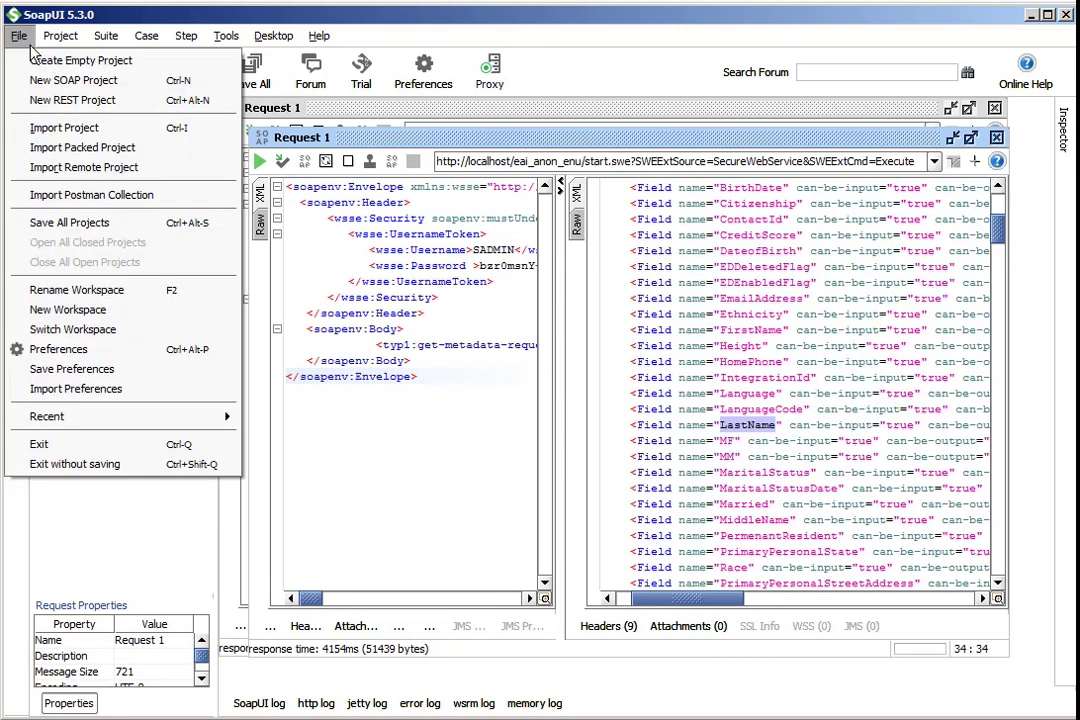
{"action": "left_click", "coordinate": [72, 443]}
{"action": "left_click", "coordinate": [500, 391]}
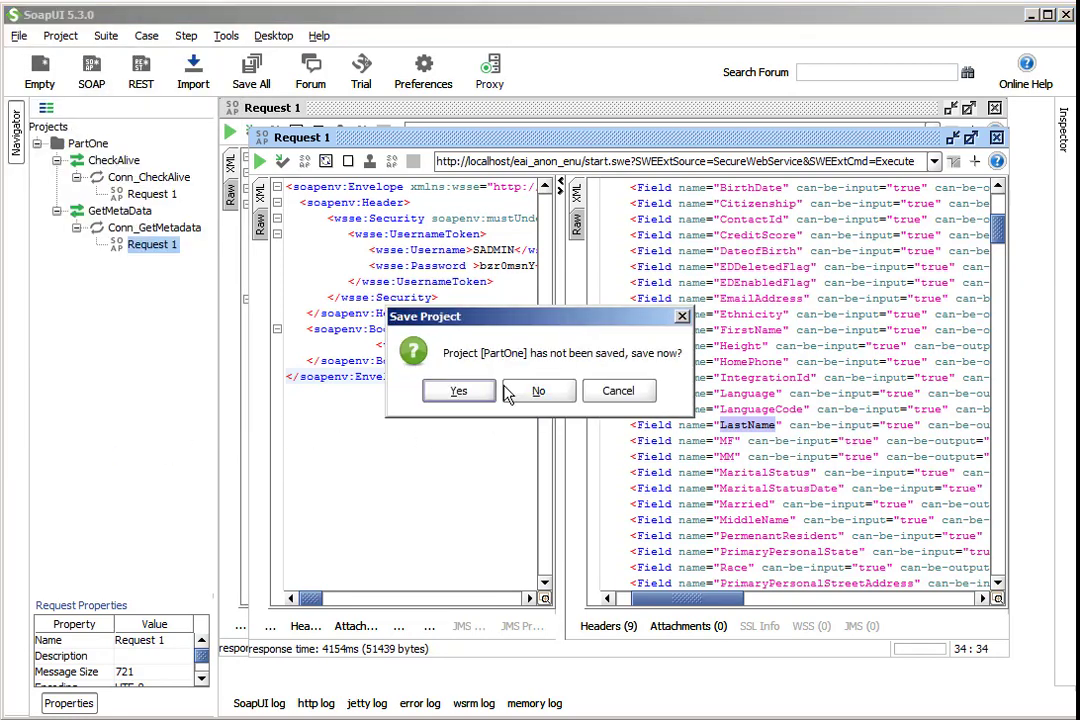
{"action": "left_click", "coordinate": [452, 390]}
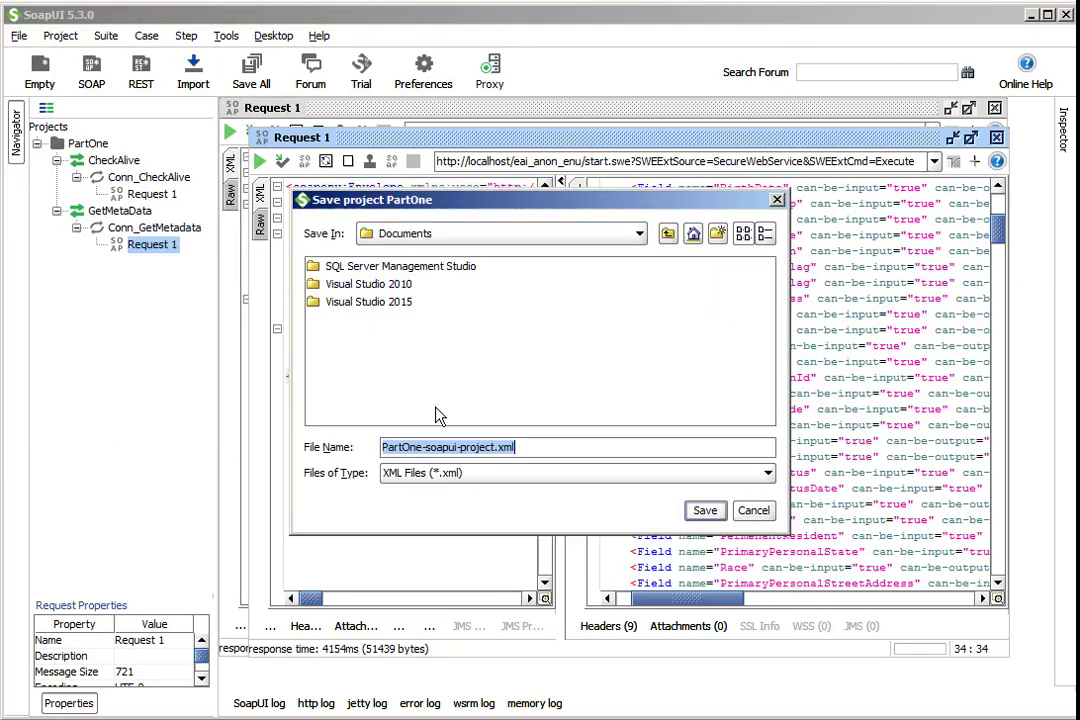
{"action": "left_click", "coordinate": [705, 511]}
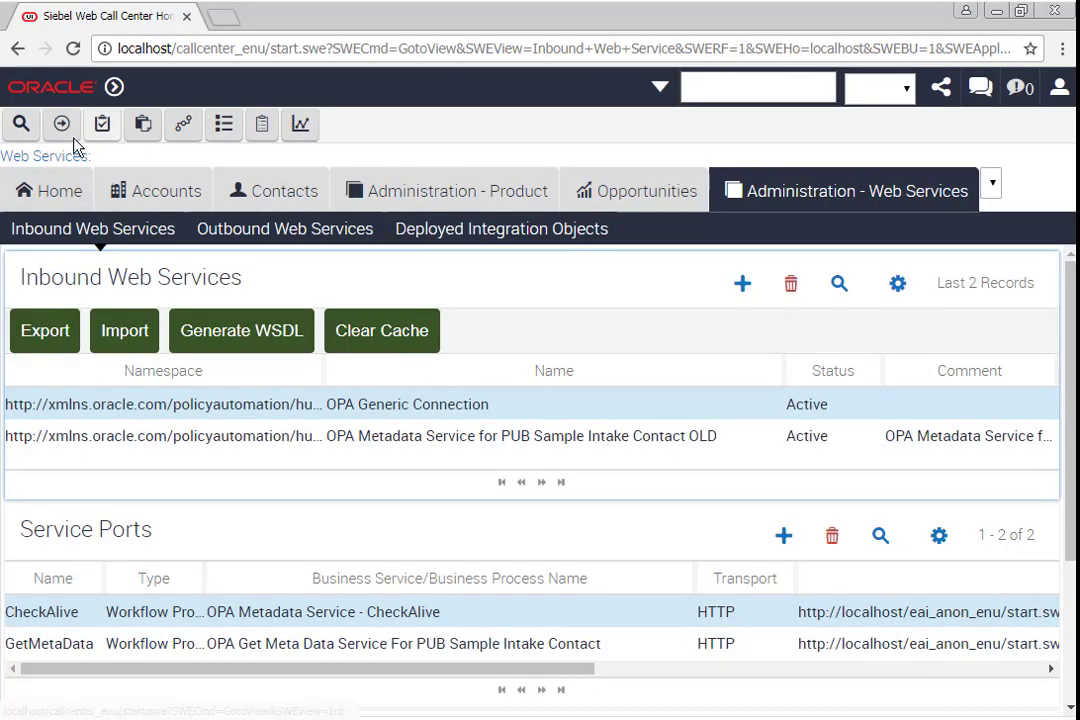